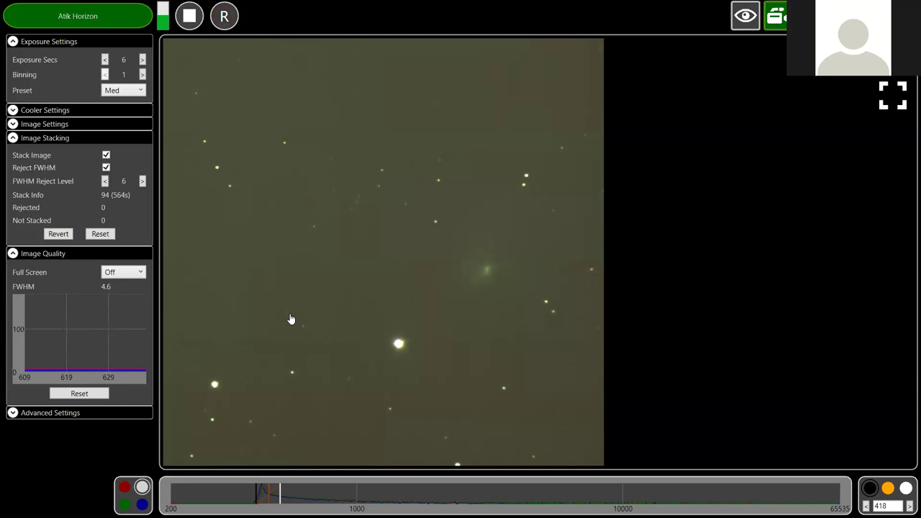
pyautogui.click(745, 16)
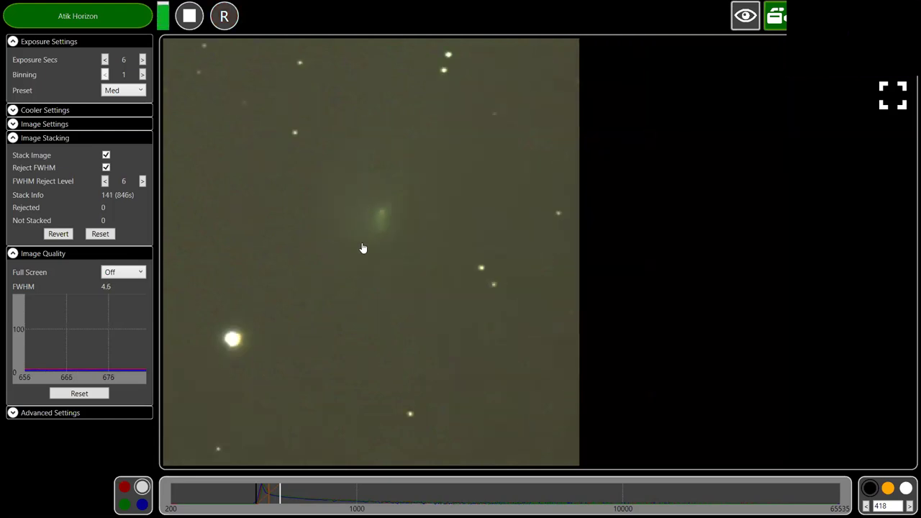
pyautogui.click(78, 393)
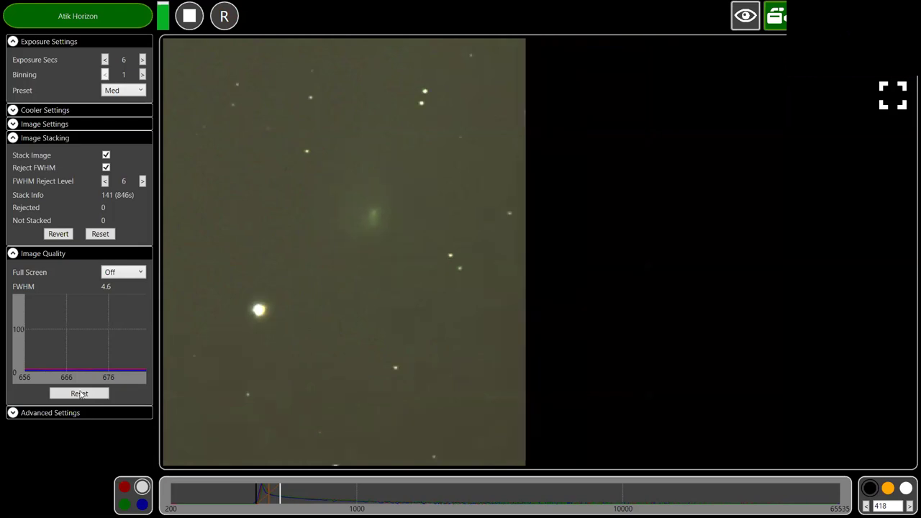
pyautogui.click(100, 392)
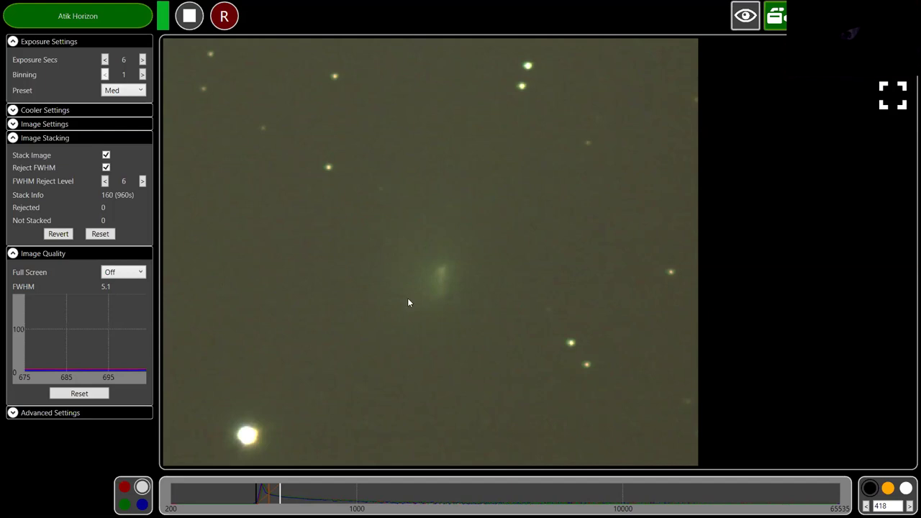
# Save the stacked comet image as an on-screen JPEG named "PANSTARRS 972 S".
pyautogui.hotkey('ctrl', 's')
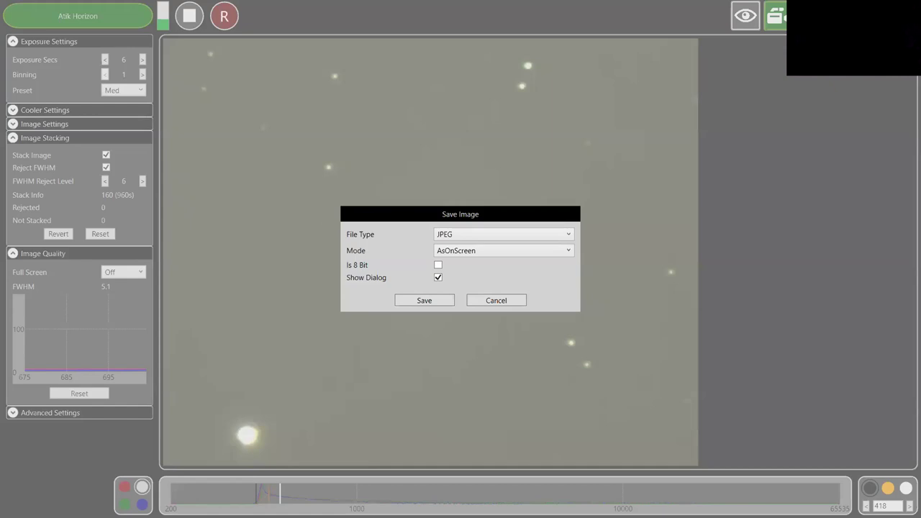
pyautogui.press('Return')
pyautogui.write('PANSTARRS')
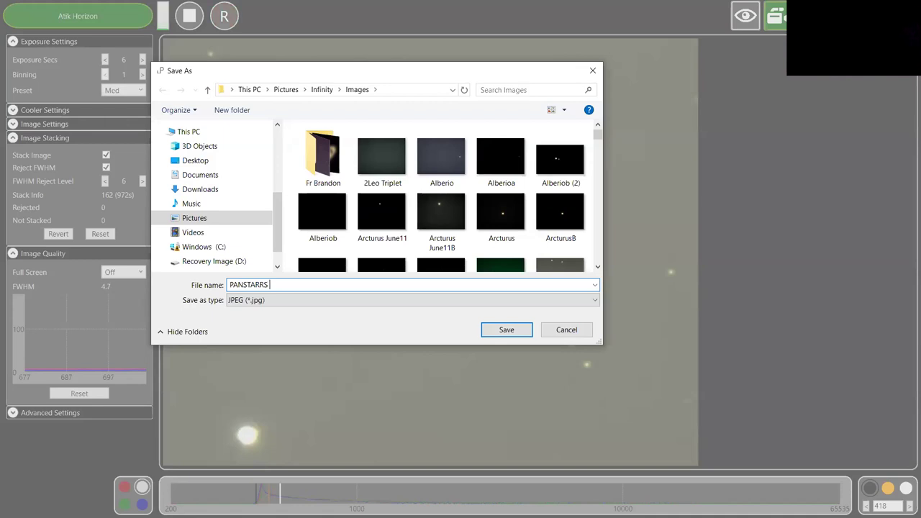
pyautogui.write(' 972 S')
pyautogui.press('Return')
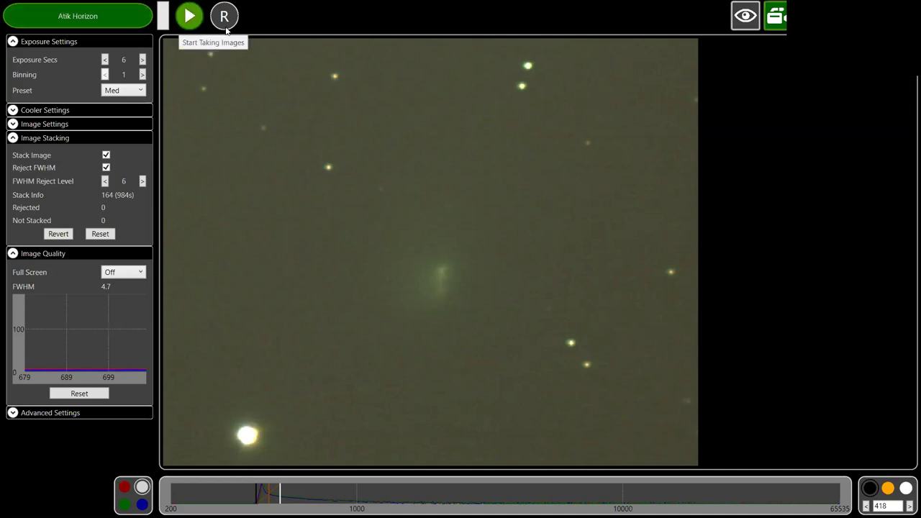
# Reset the comet image stack and start taking images again.
pyautogui.moveTo(228, 27)
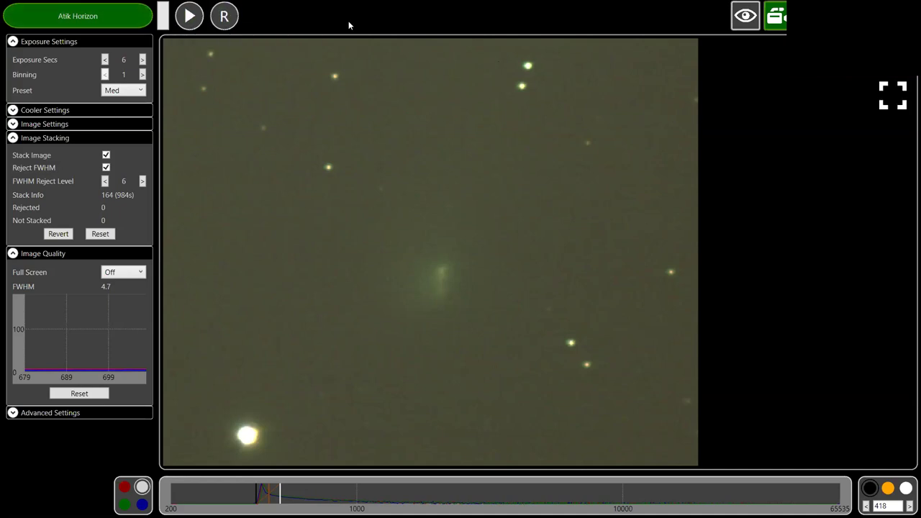
pyautogui.click(100, 234)
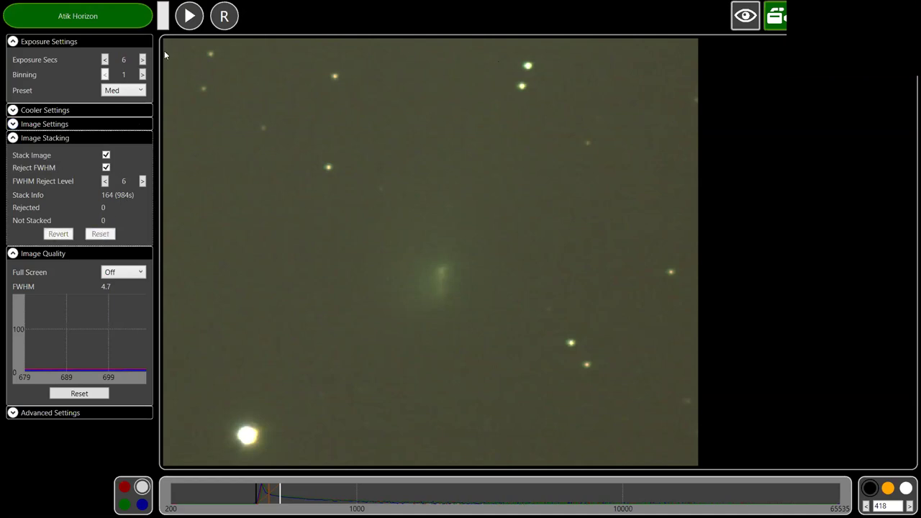
pyautogui.click(188, 20)
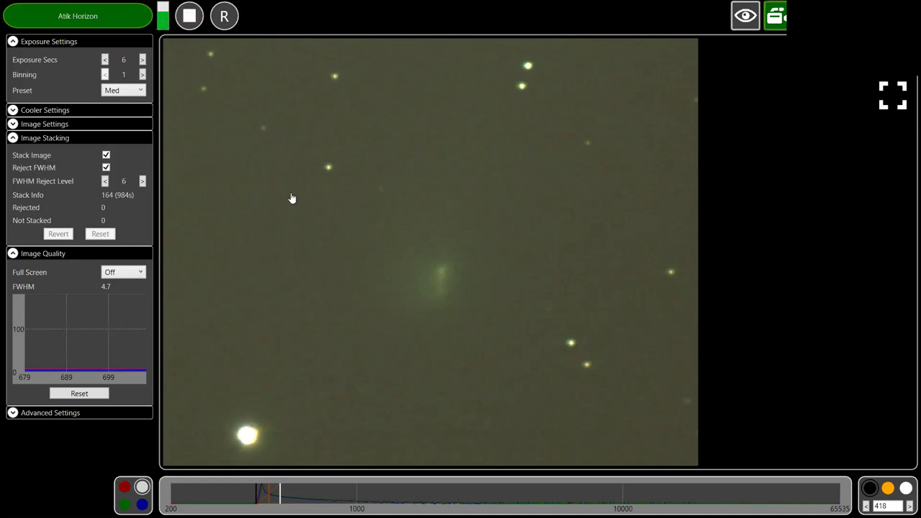
pyautogui.scroll(-3, 325, 219)
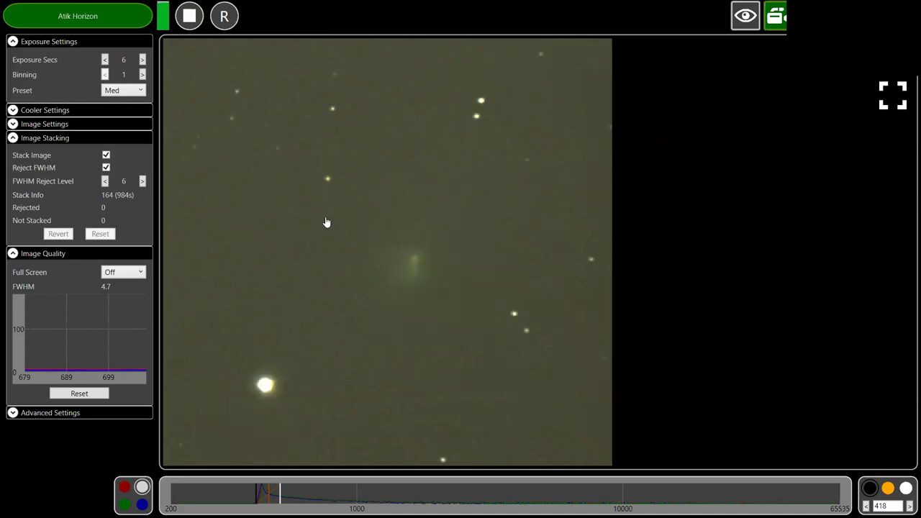
pyautogui.scroll(-1, 339, 218)
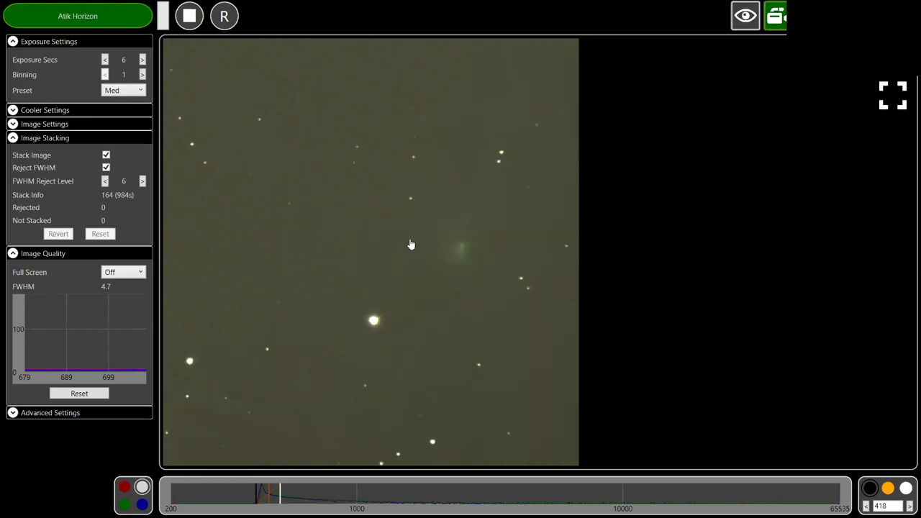
pyautogui.scroll(-1, 411, 244)
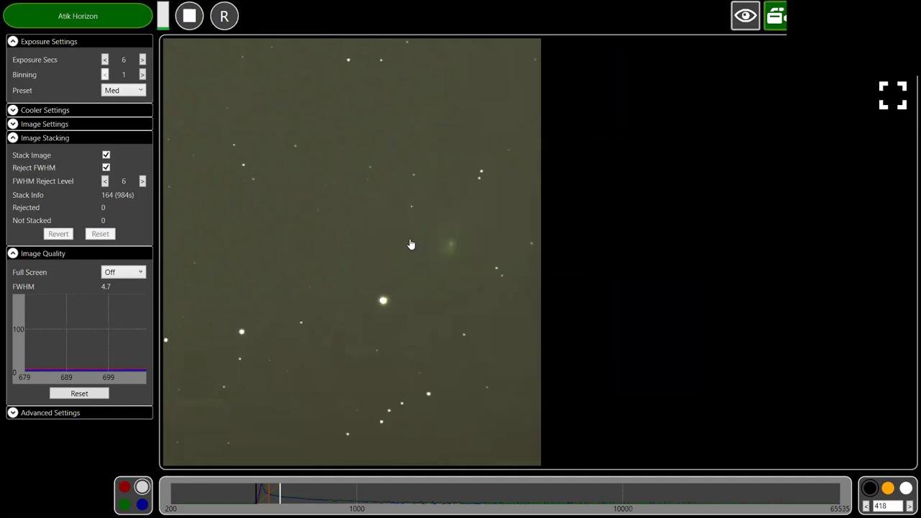
pyautogui.scroll(-1, 350, 211)
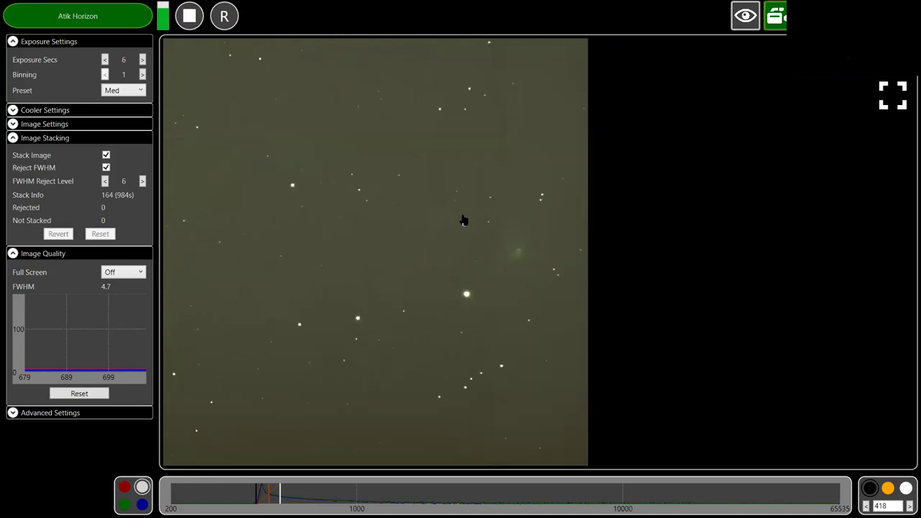
pyautogui.scroll(-1, 424, 218)
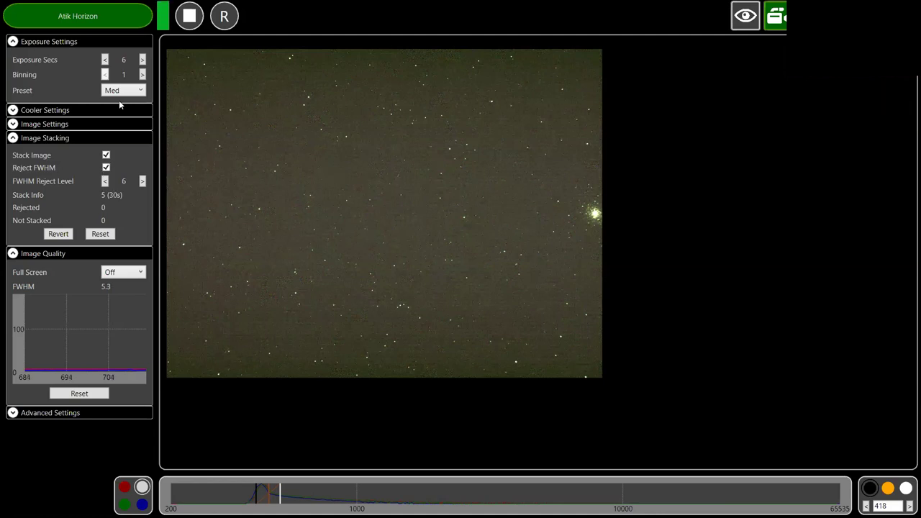
# Set the exposure to 3.5 seconds, turn off image stacking and reset the stack.
pyautogui.click(105, 60)
pyautogui.click(105, 60)
pyautogui.click(111, 233)
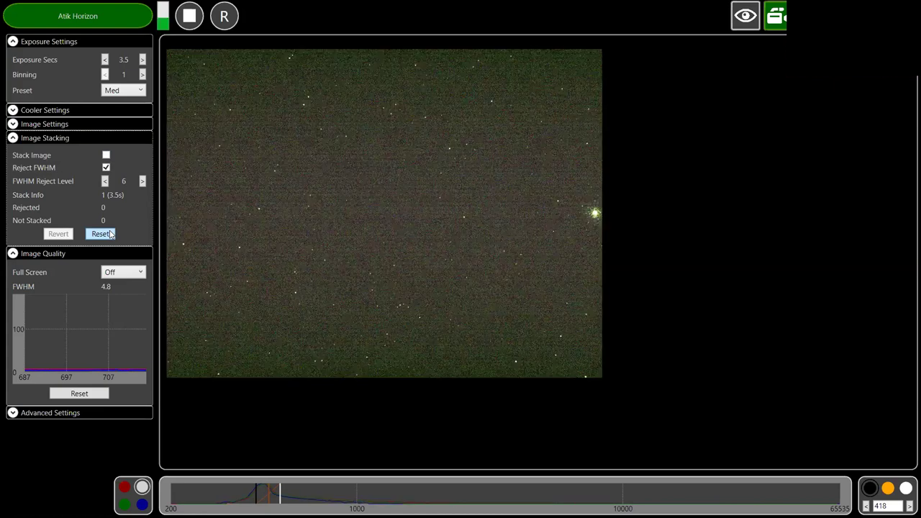
# Reset the stack repeatedly to refresh the unstacked preview while the telescope is re-aimed at the star cluster.
pyautogui.click(101, 234)
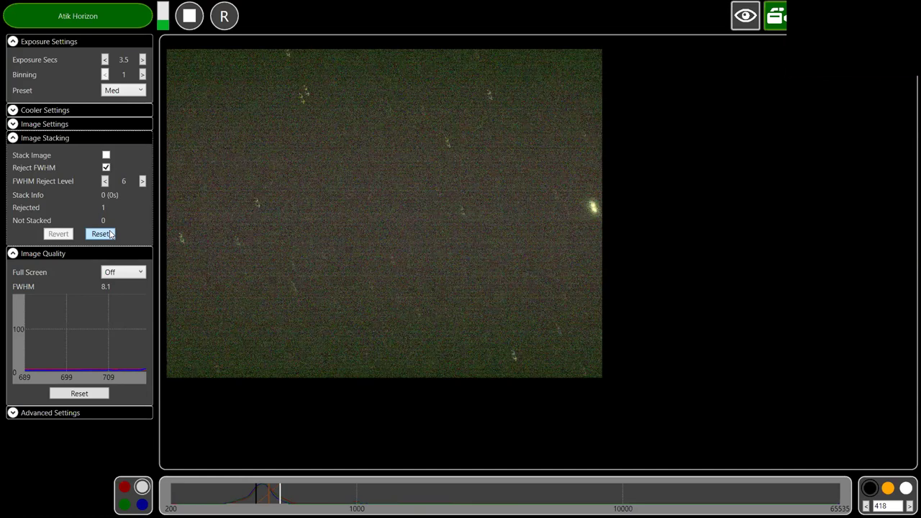
pyautogui.click(100, 234)
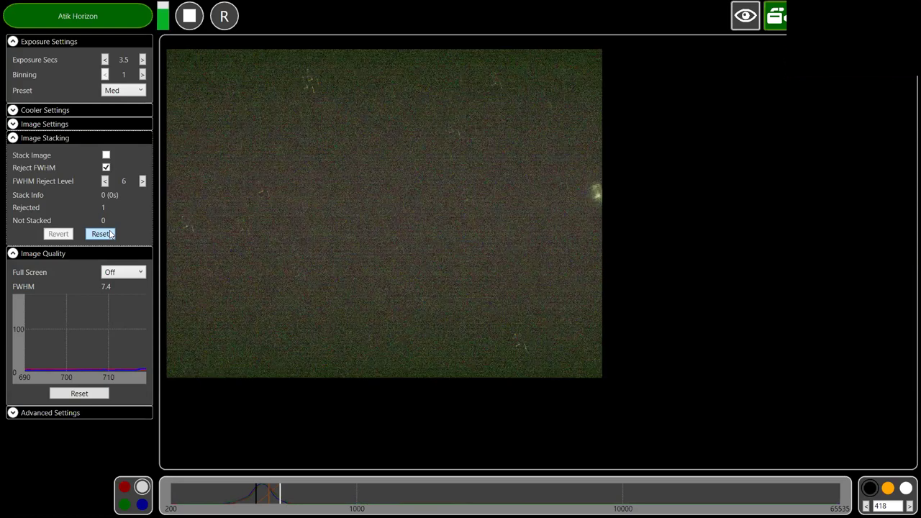
pyautogui.click(101, 234)
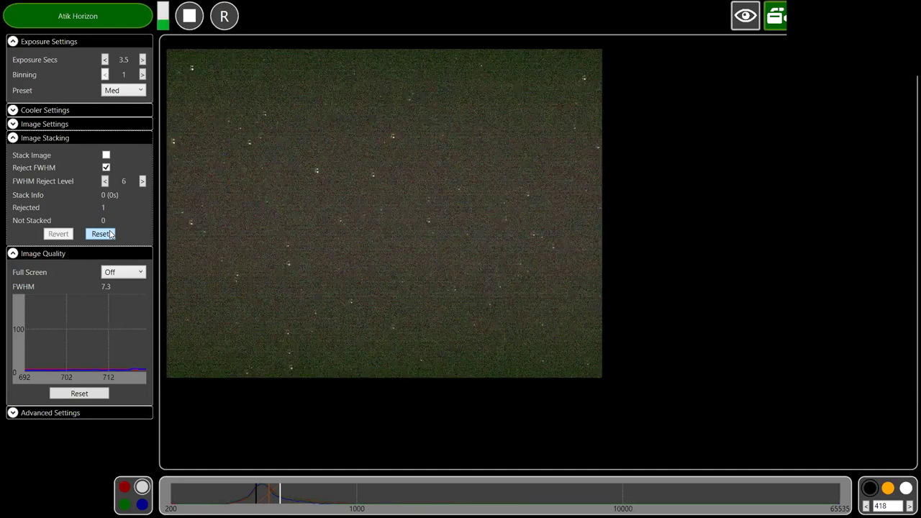
pyautogui.click(101, 234)
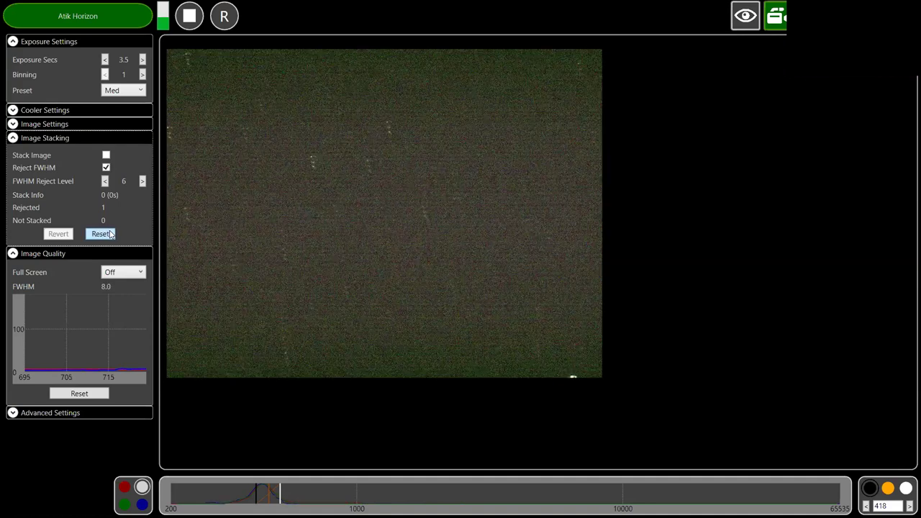
pyautogui.click(100, 233)
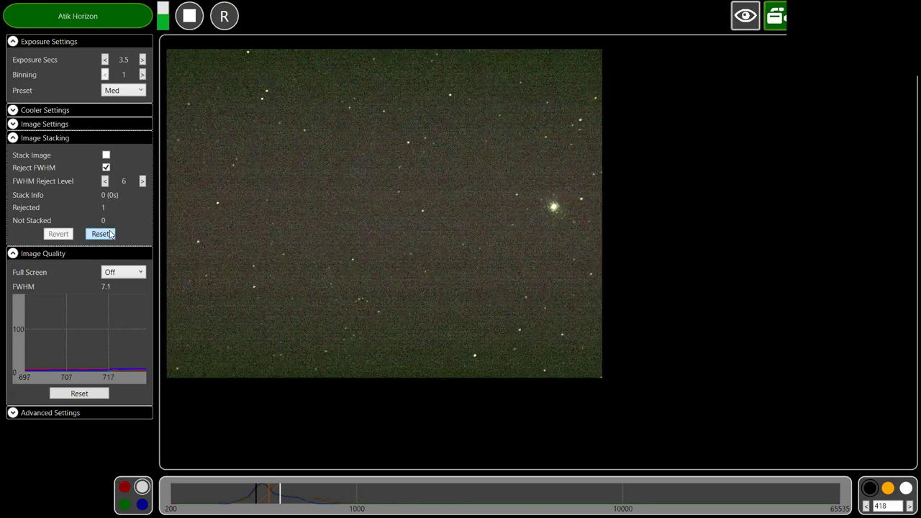
pyautogui.click(101, 234)
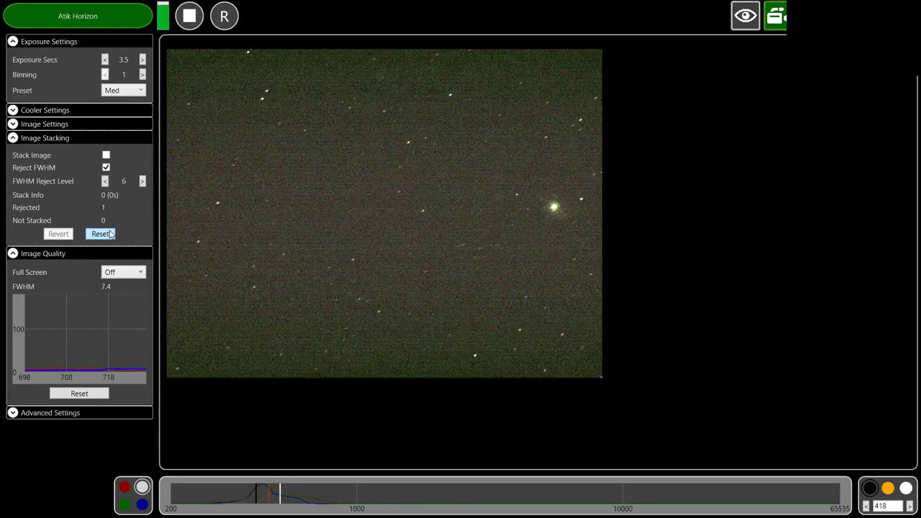
pyautogui.click(101, 234)
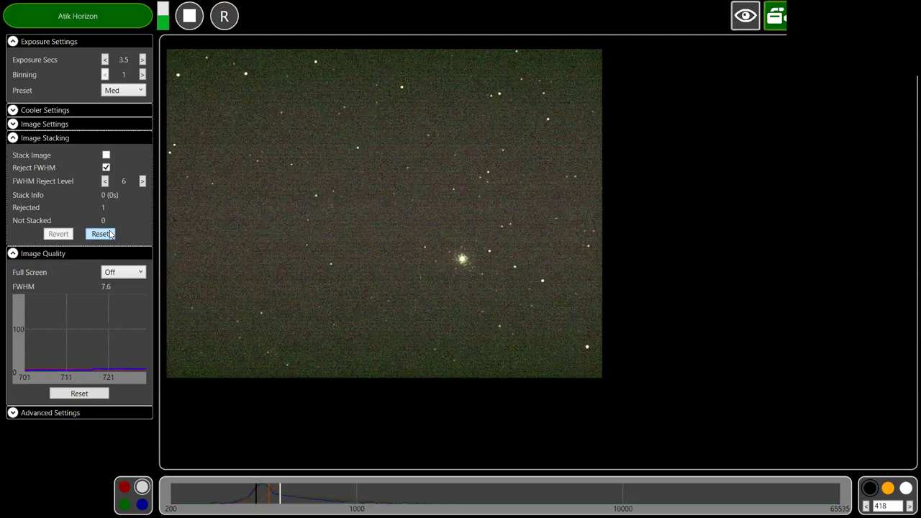
# Set the exposure to 6 seconds and restart image capture with stacking enabled.
pyautogui.click(142, 60)
pyautogui.click(142, 60)
pyautogui.click(142, 59)
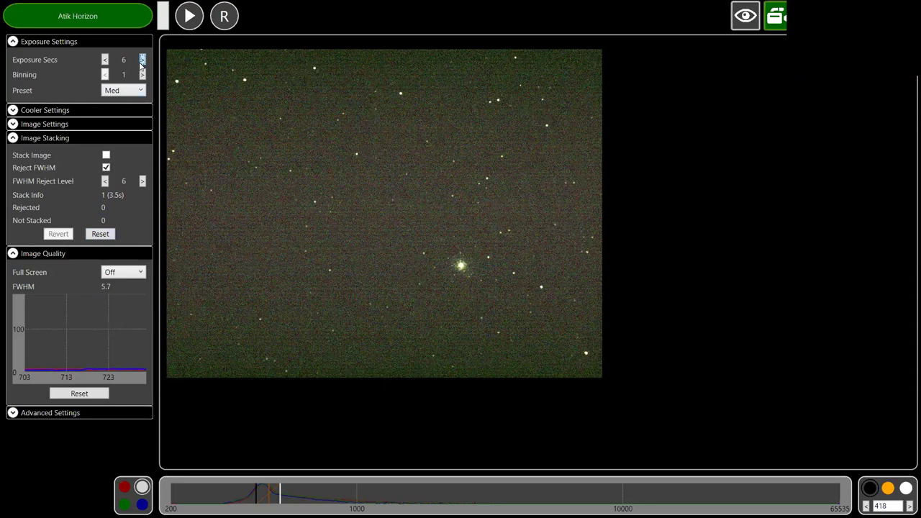
pyautogui.click(187, 20)
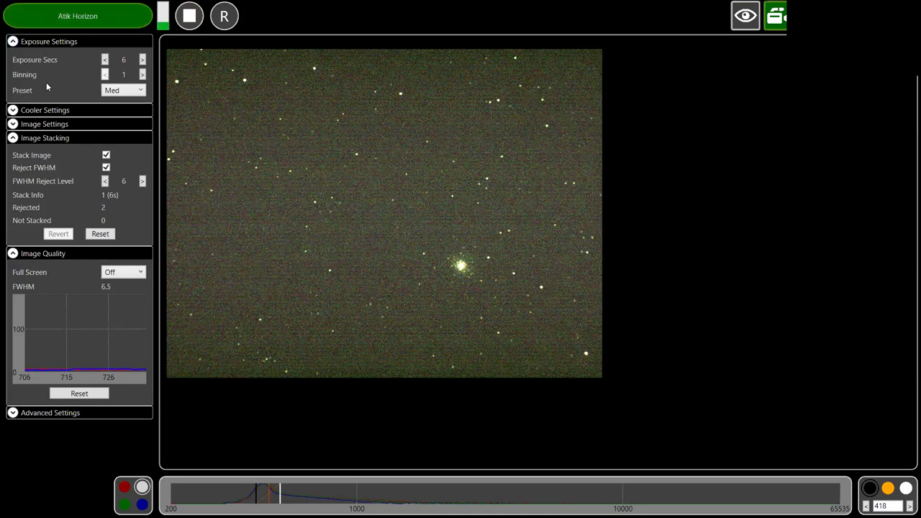
# Raise the FWHM reject level to 7.9.
pyautogui.click(142, 181)
pyautogui.click(142, 181)
pyautogui.click(142, 182)
pyautogui.click(143, 182)
pyautogui.click(144, 181)
pyautogui.click(143, 182)
pyautogui.click(143, 182)
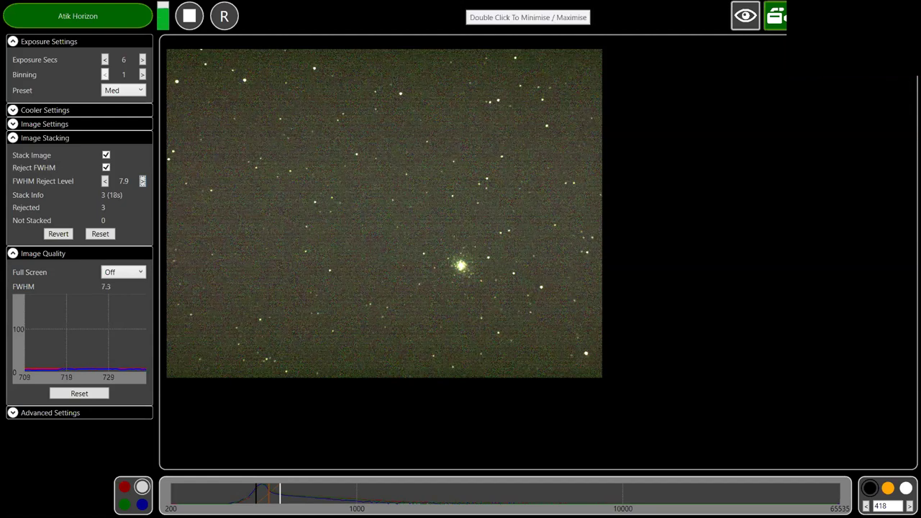
# Examine the star cluster and the surrounding field up close in the stacked image.
pyautogui.moveTo(643, 205)
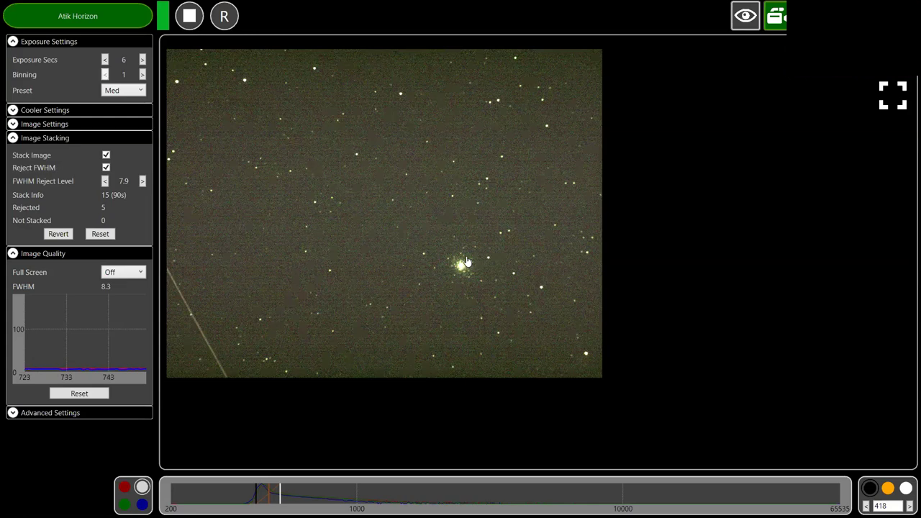
pyautogui.scroll(2, 468, 261)
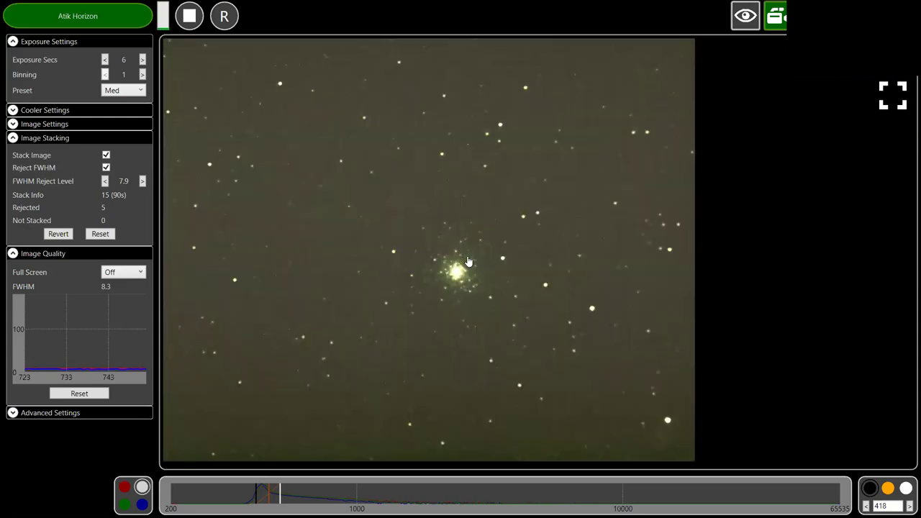
pyautogui.scroll(1, 381, 309)
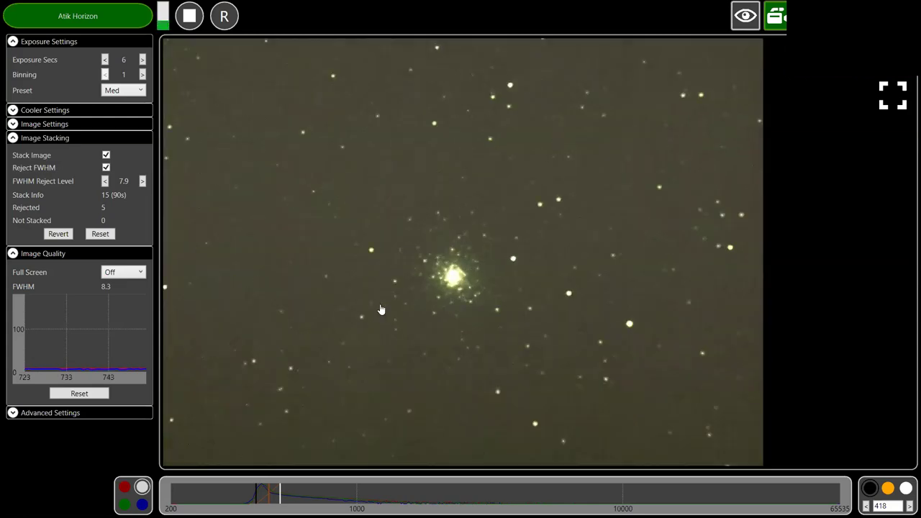
pyautogui.scroll(-1, 381, 309)
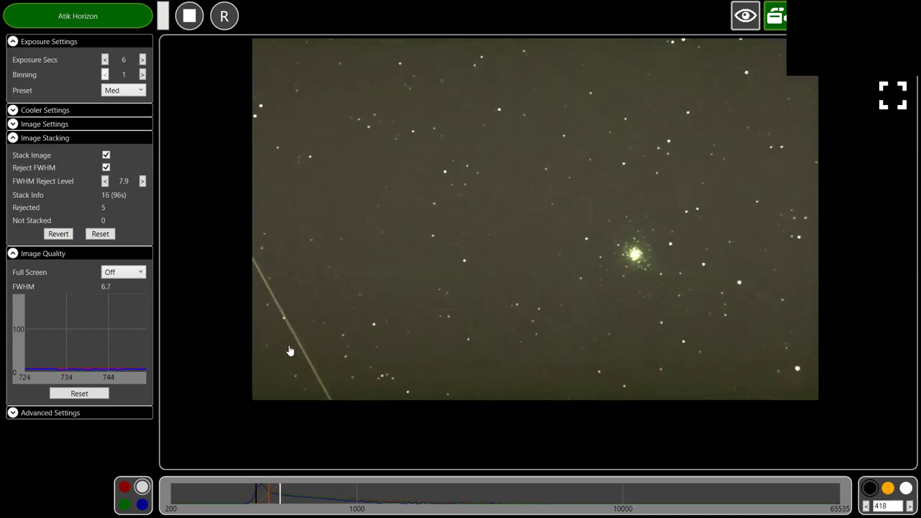
pyautogui.scroll(2, 289, 351)
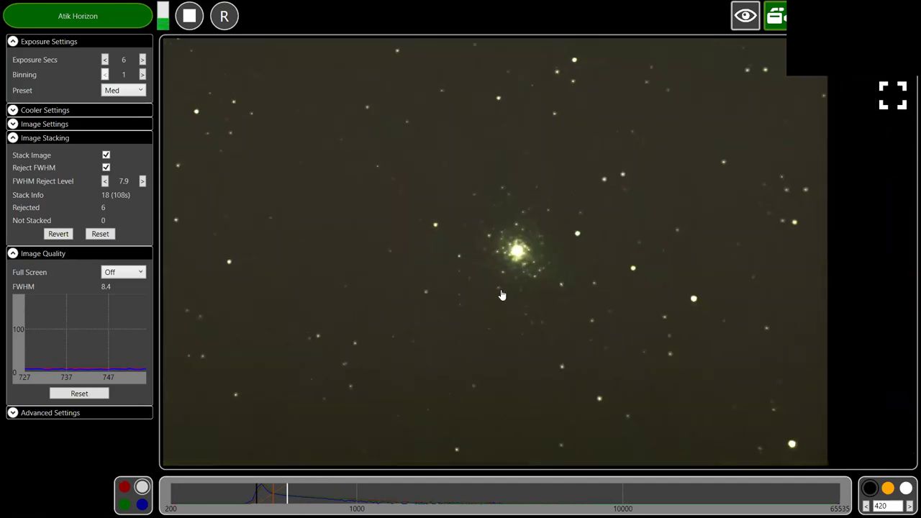
# Stop the stacked capture, set the exposure to 3 seconds and take new images with stacking off.
pyautogui.press('space')
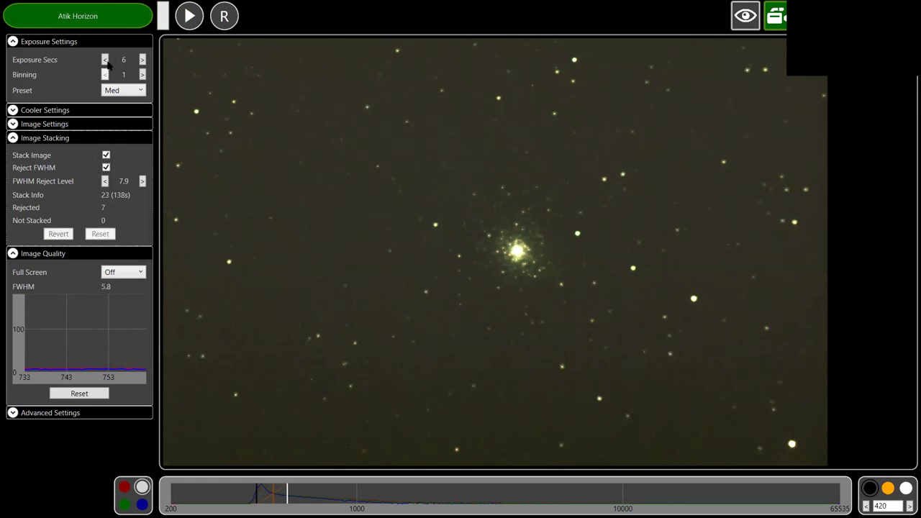
pyautogui.click(105, 60)
pyautogui.click(105, 59)
pyautogui.click(105, 60)
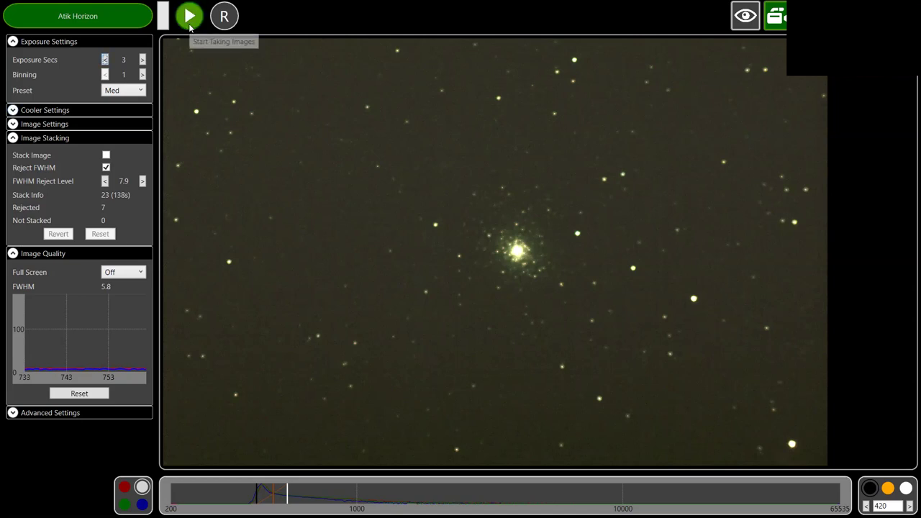
pyautogui.click(190, 27)
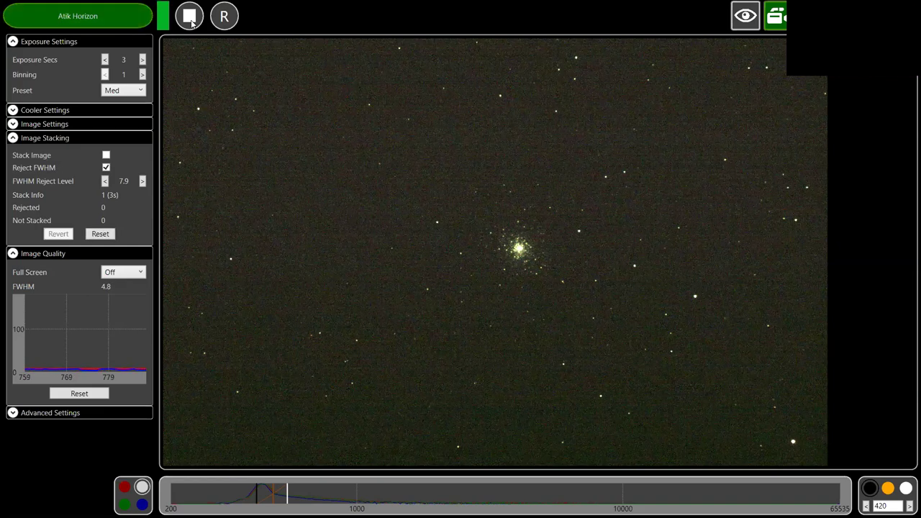
# Set the exposure to 6 seconds, enable image stacking and restart the capture.
pyautogui.click(143, 60)
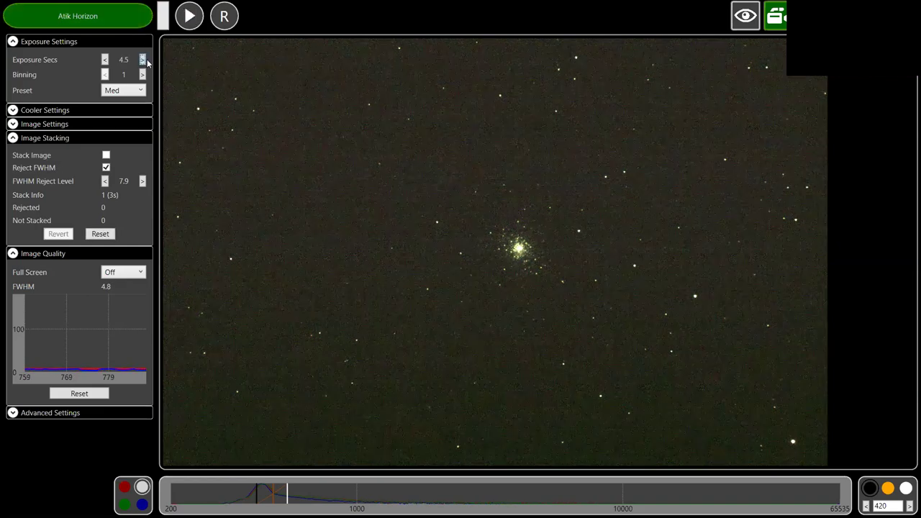
pyautogui.click(143, 60)
pyautogui.click(106, 156)
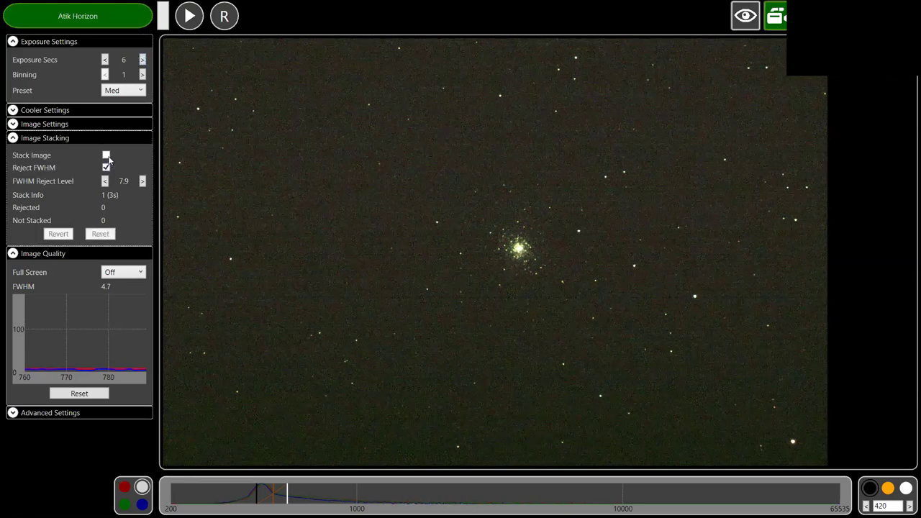
pyautogui.click(189, 16)
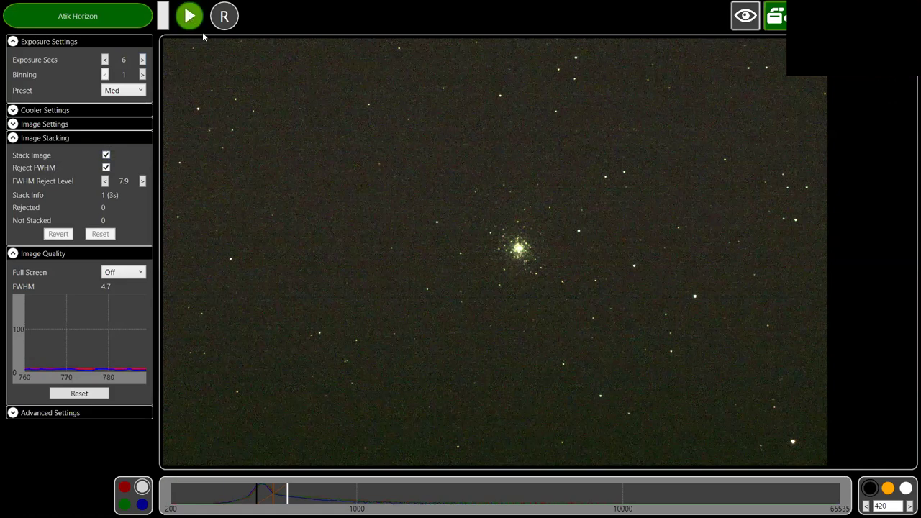
# Set up image recording to a new folder named M92 inside the Infinity folder.
pyautogui.click(221, 20)
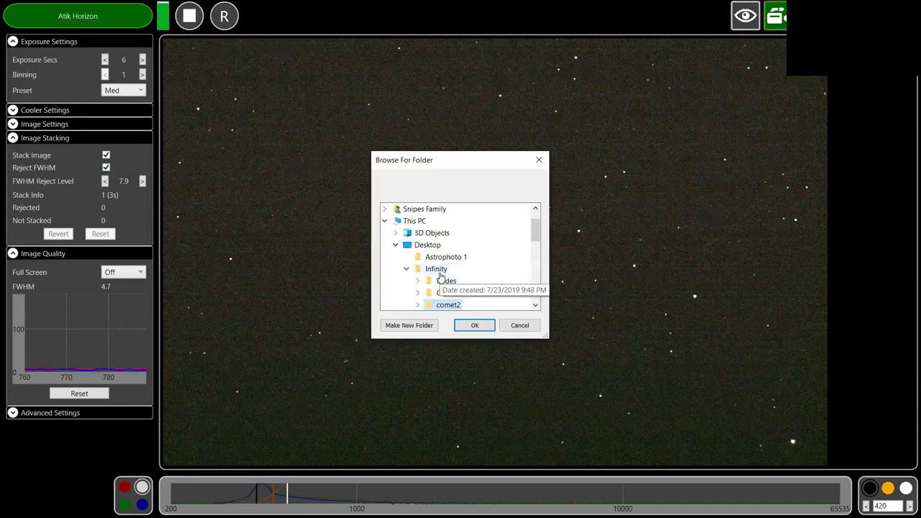
pyautogui.click(409, 325)
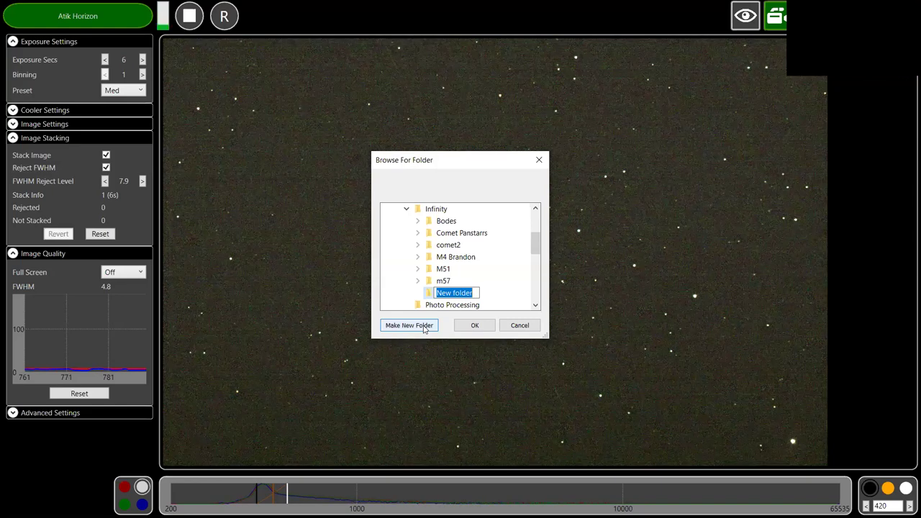
pyautogui.write('M9')
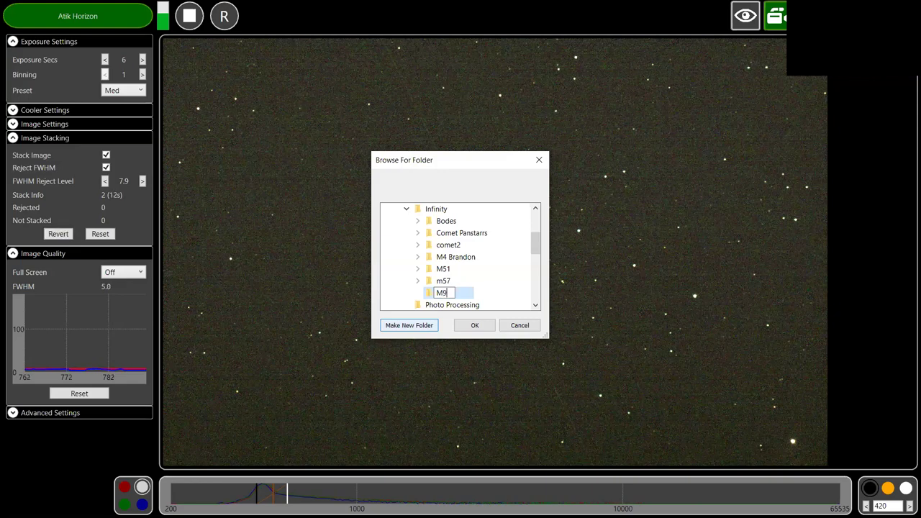
pyautogui.write('2')
pyautogui.press('Return')
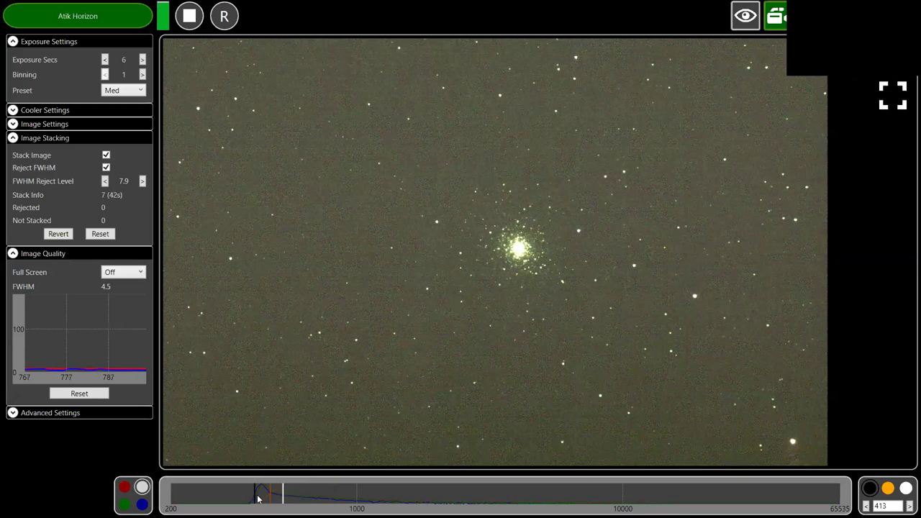
# Raise the histogram's black point to 422 and reset the image quality graph.
pyautogui.moveTo(258, 498); pyautogui.dragTo(259, 499)
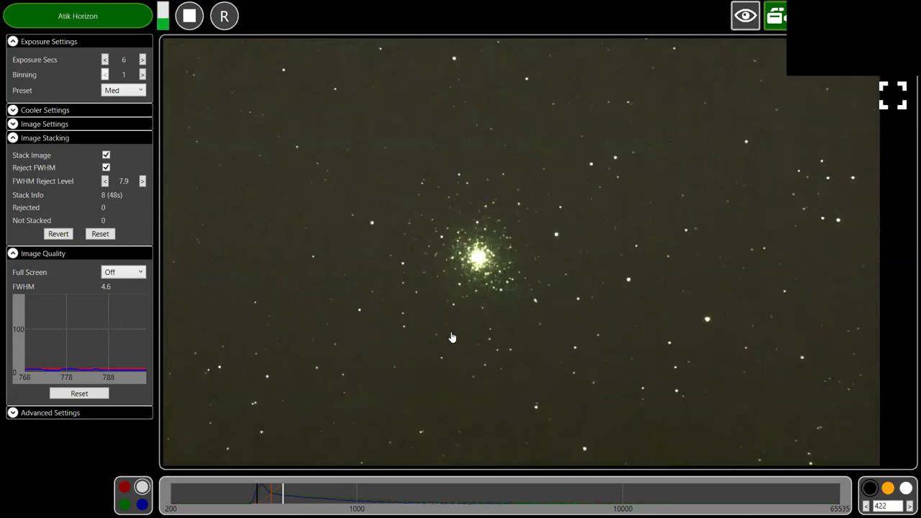
pyautogui.click(80, 394)
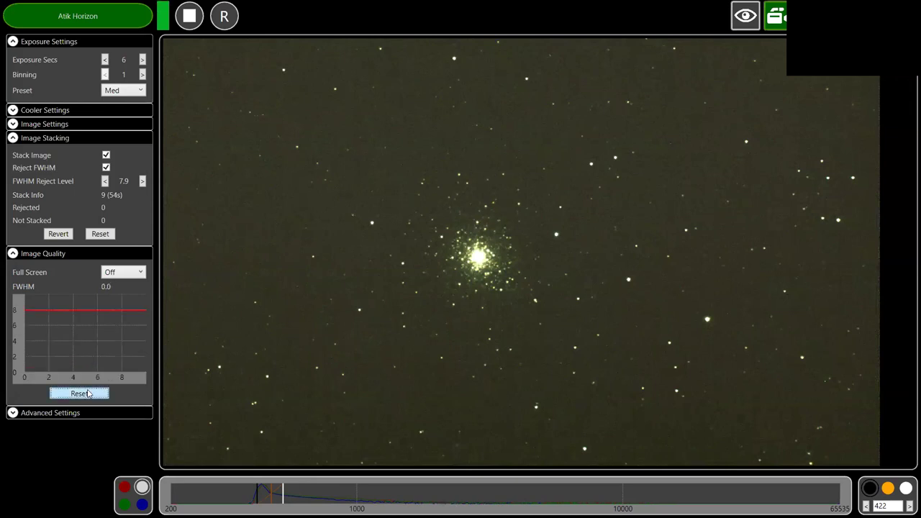
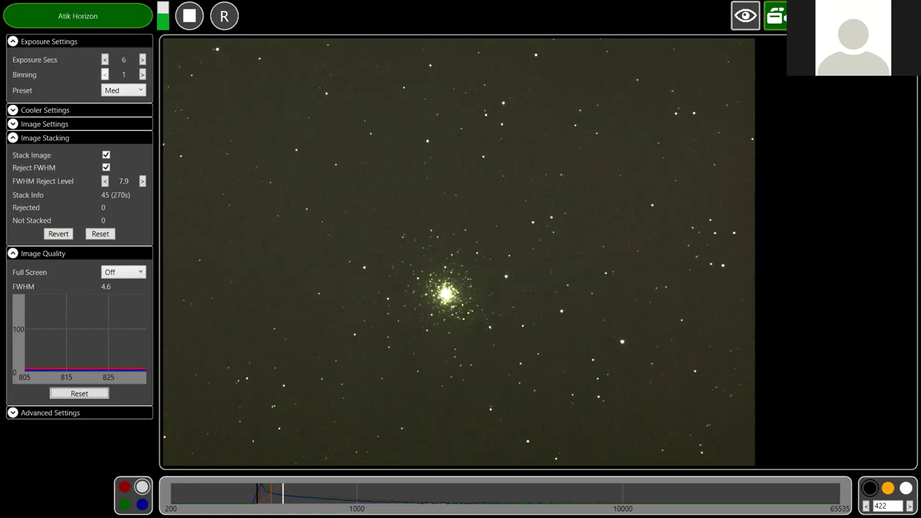
# Save the stacked star cluster image as a JPEG in AsOnScreen mode with the file name M9.
pyautogui.moveTo(892, 94)
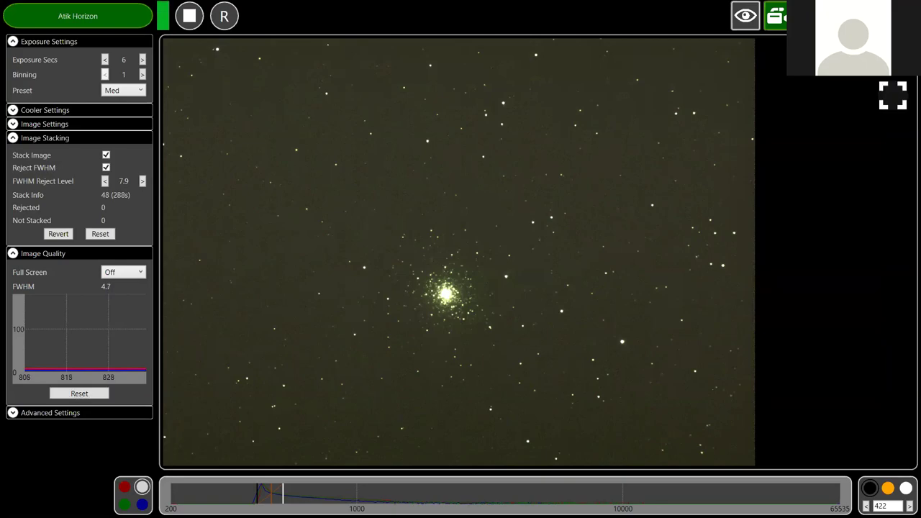
pyautogui.hotkey('ctrl', 's')
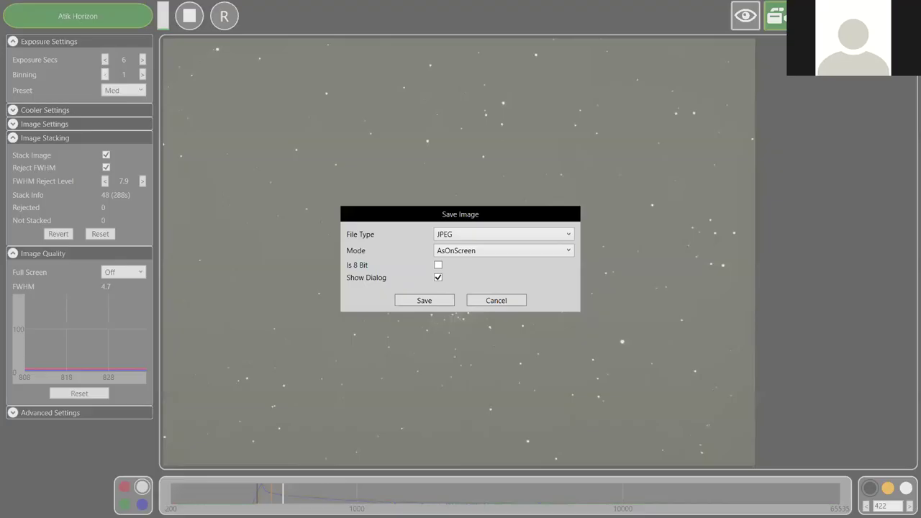
pyautogui.click(428, 301)
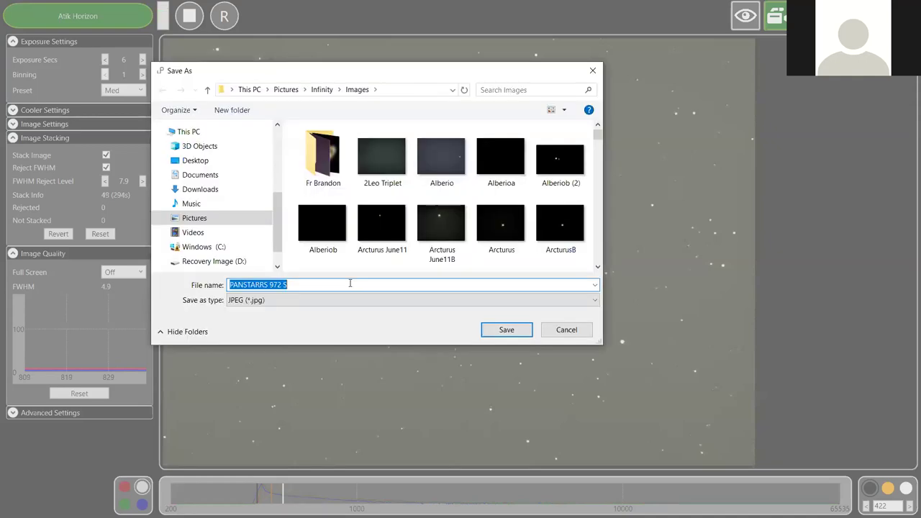
pyautogui.press('BackSpace')
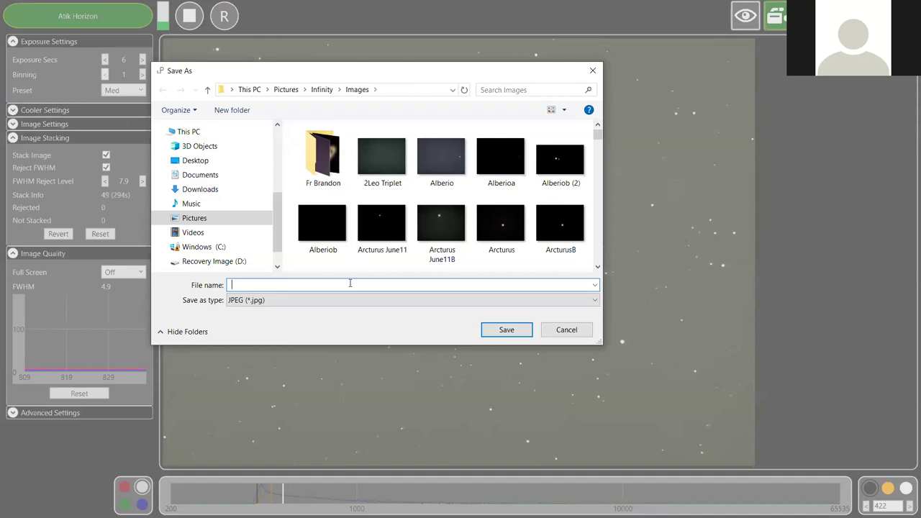
pyautogui.write('M9')
pyautogui.press('Return')
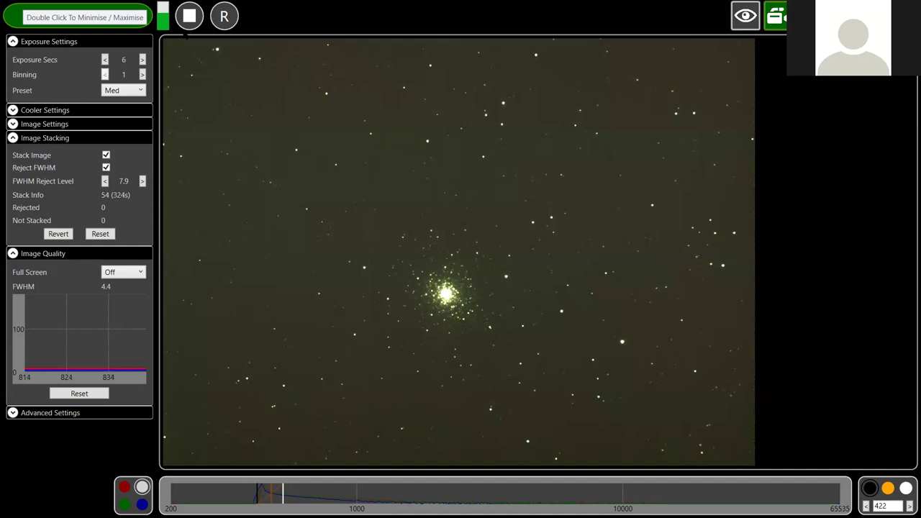
# Stop the star cluster capture and start a new one with stacking enabled.
pyautogui.click(190, 24)
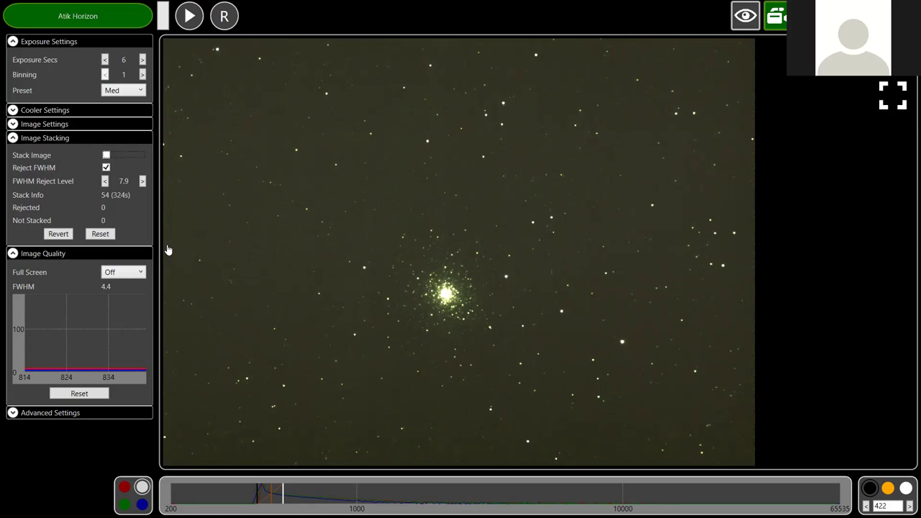
pyautogui.click(106, 155)
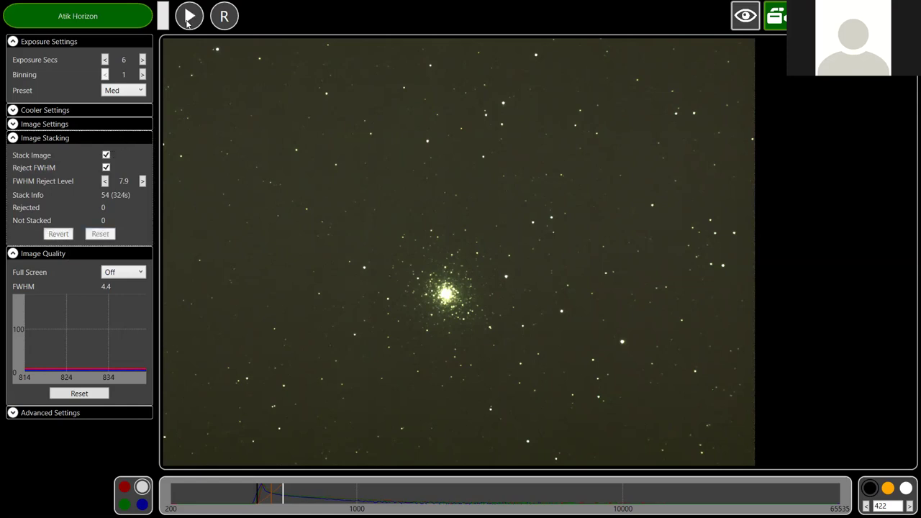
pyautogui.click(187, 21)
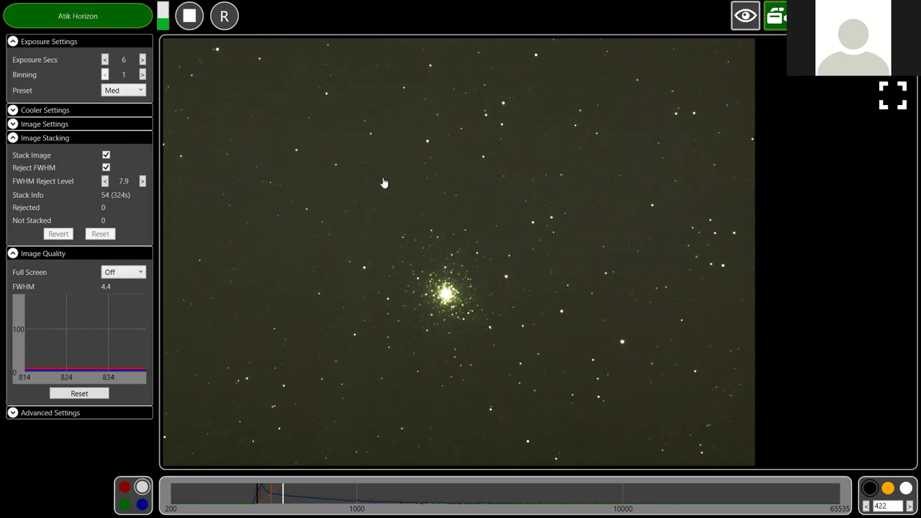
# Examine the stacked star field at several magnifications, checking the faint objects and the whole frame.
pyautogui.scroll(-2, 380, 184)
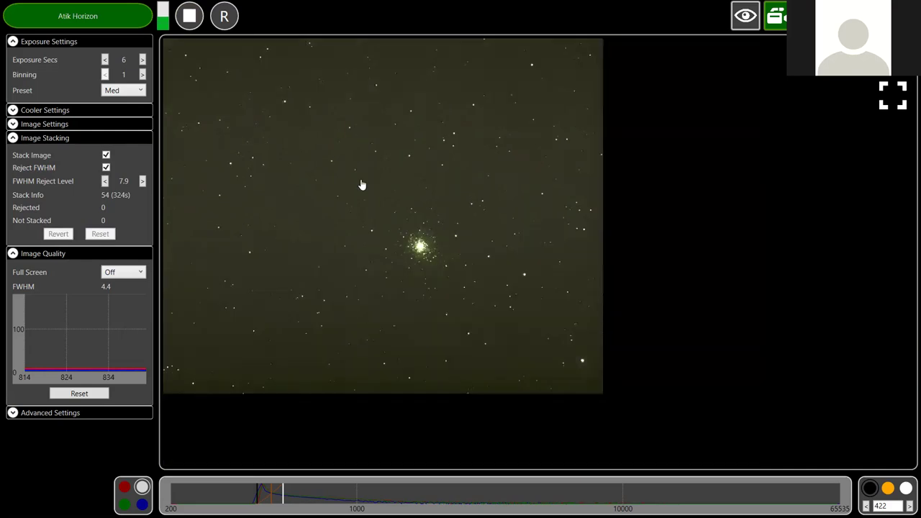
pyautogui.scroll(-1, 362, 186)
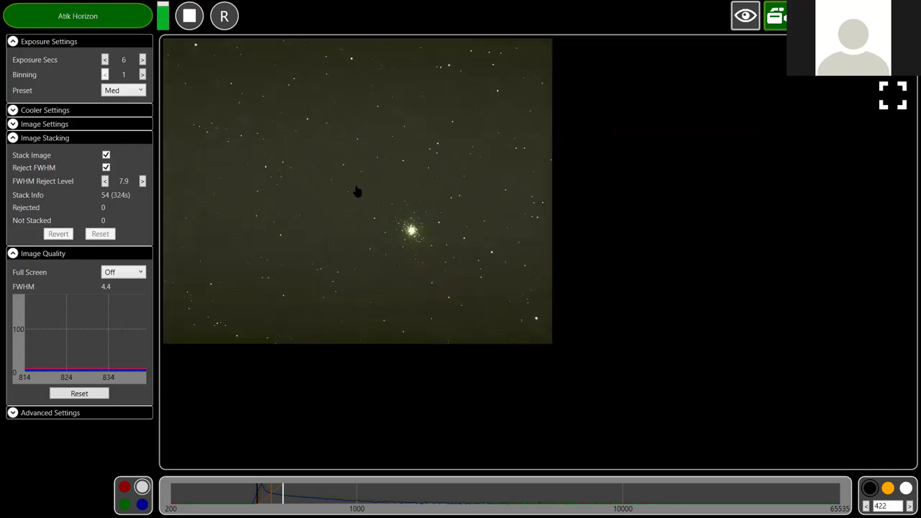
pyautogui.scroll(1, 357, 192)
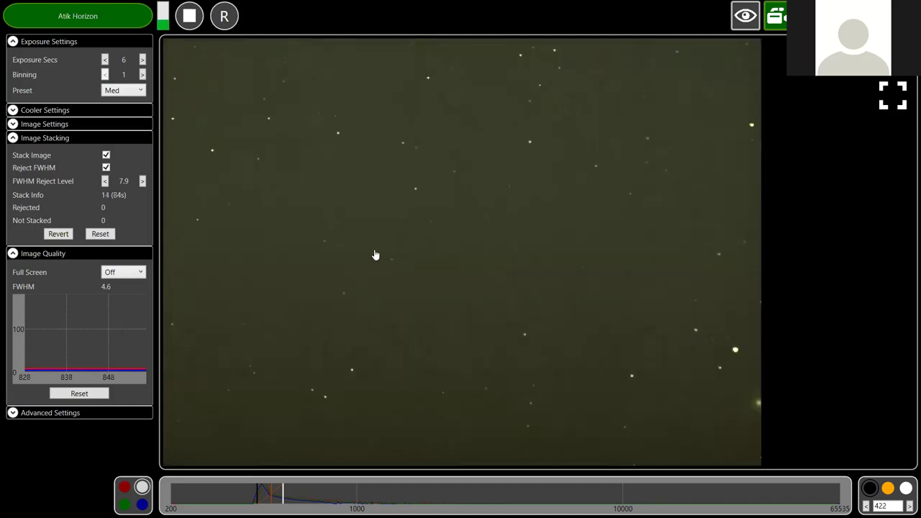
pyautogui.scroll(2, 407, 291)
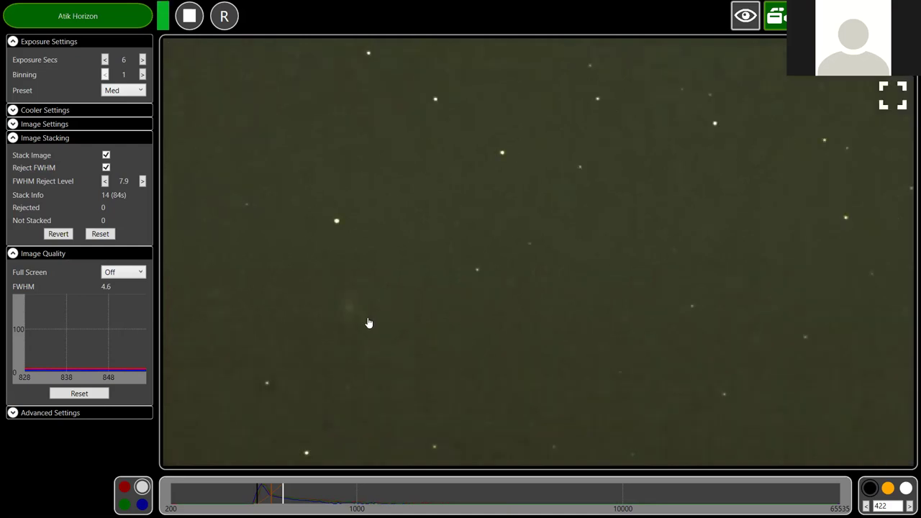
pyautogui.scroll(3, 368, 323)
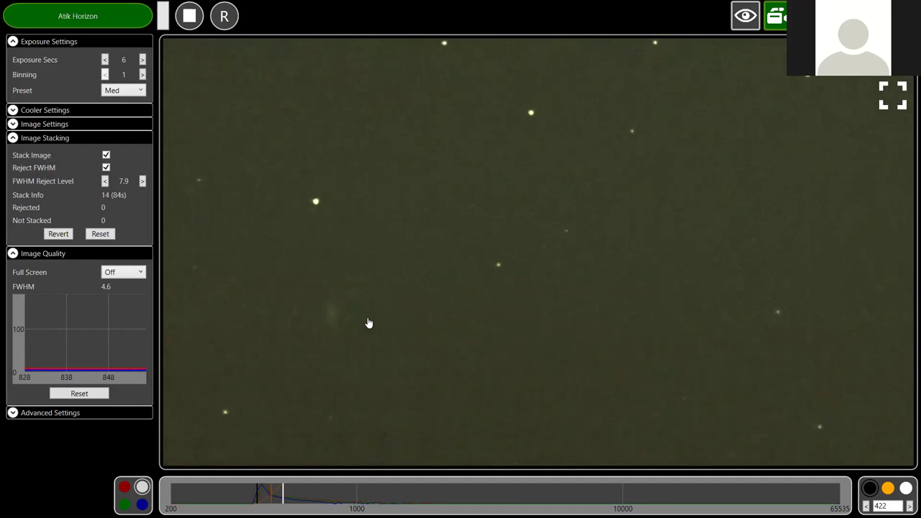
pyautogui.scroll(-2, 368, 323)
pyautogui.scroll(-1, 381, 315)
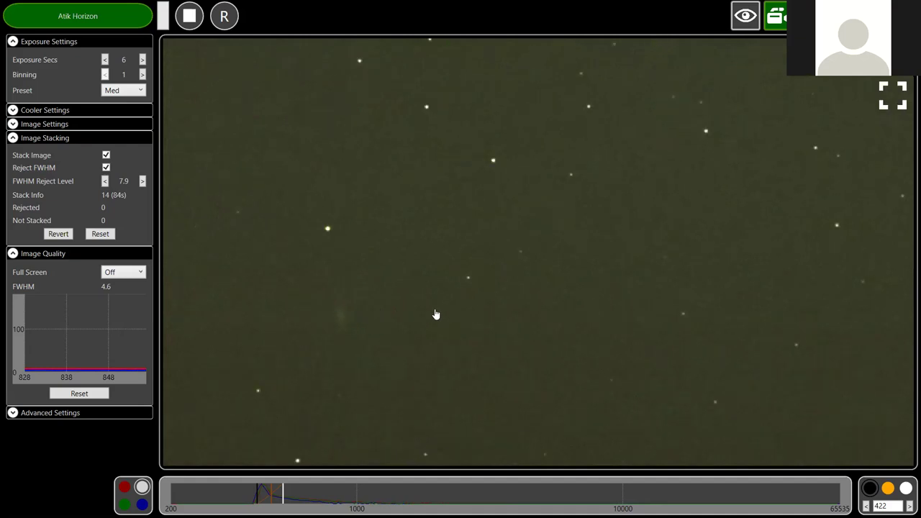
pyautogui.scroll(-1, 439, 311)
pyautogui.scroll(-1, 450, 288)
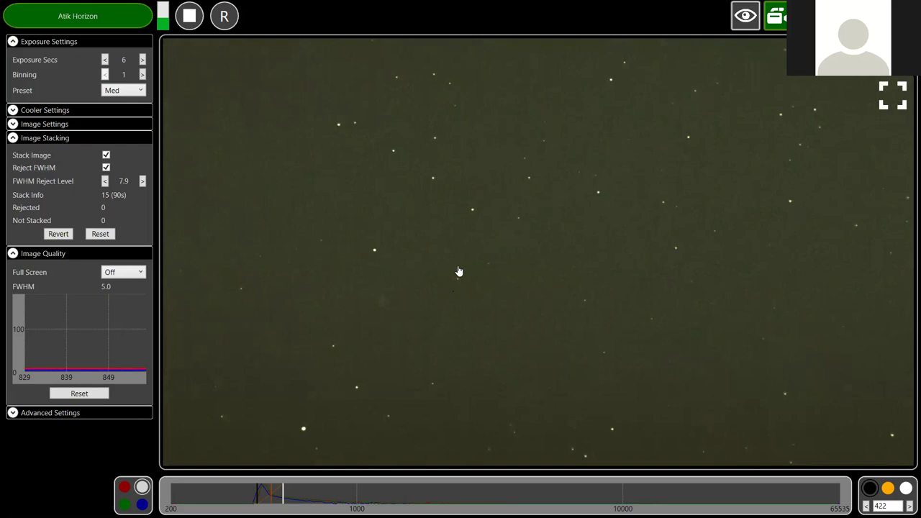
pyautogui.scroll(-1, 459, 271)
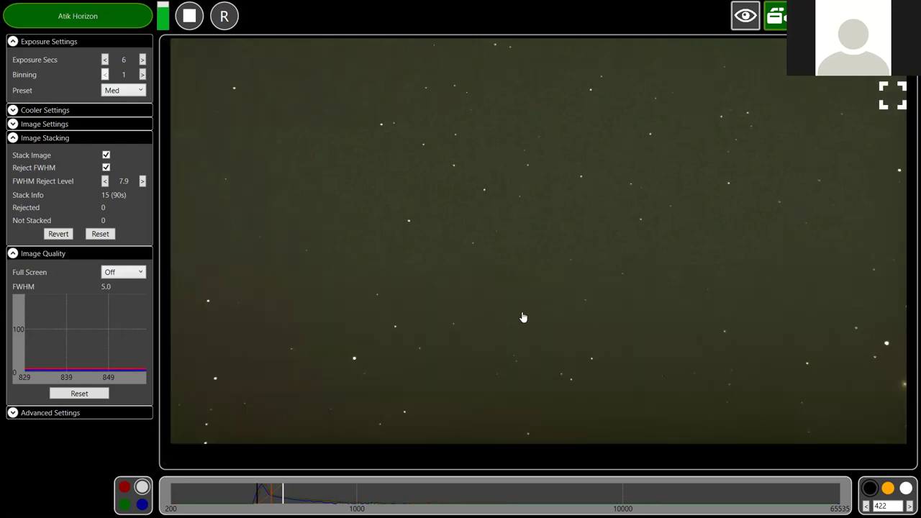
pyautogui.scroll(-1, 786, 389)
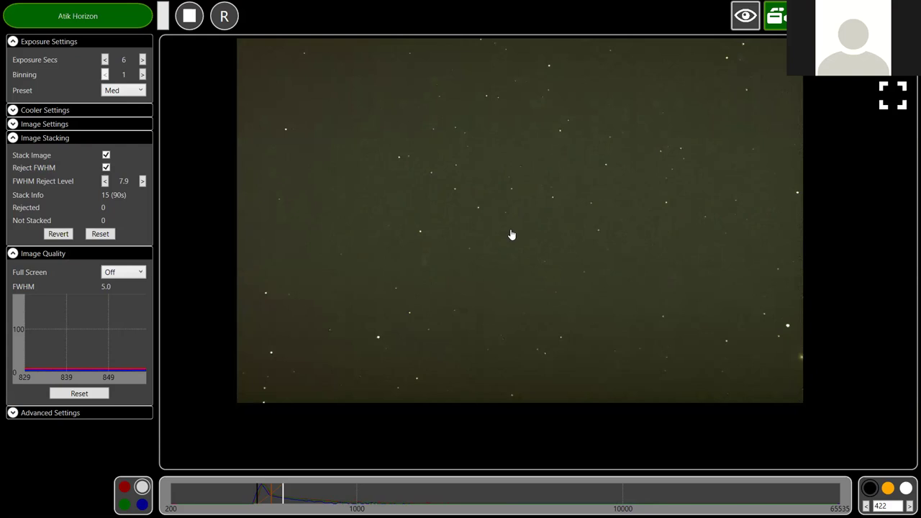
pyautogui.scroll(1, 512, 234)
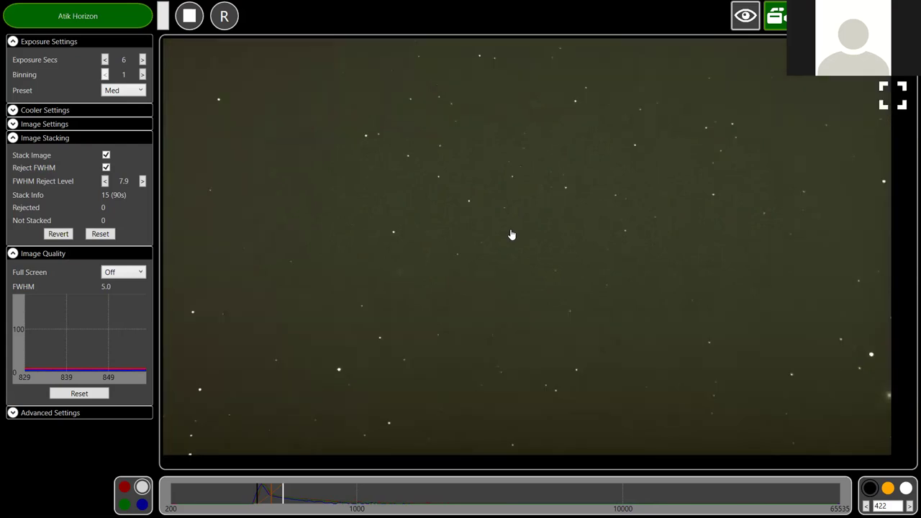
pyautogui.scroll(1, 511, 234)
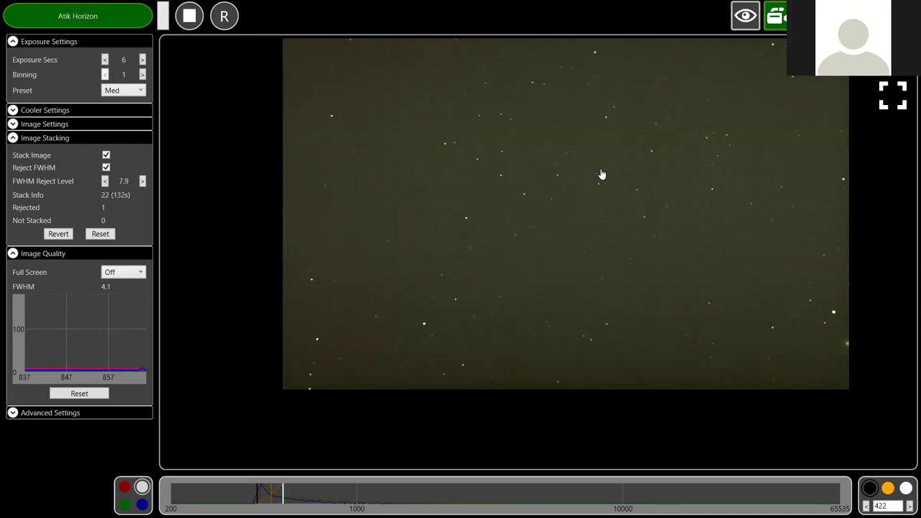
pyautogui.scroll(1, 494, 241)
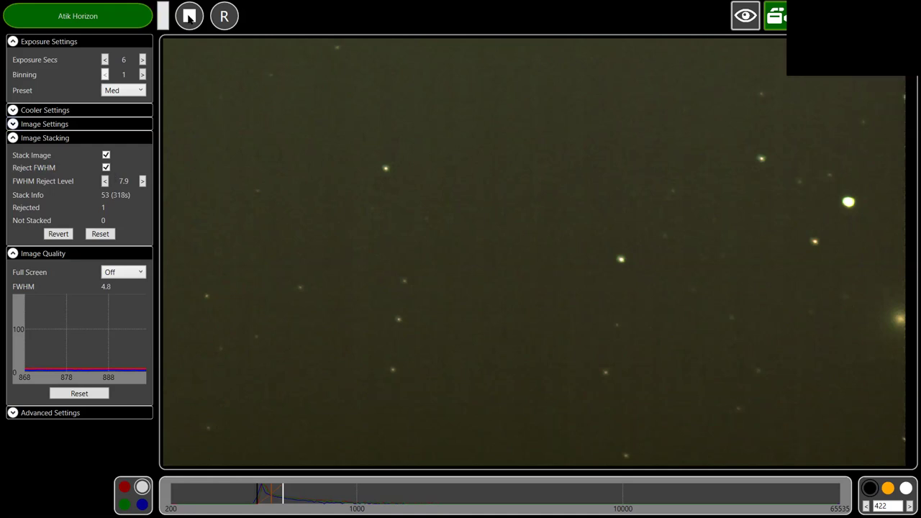
# Stop the capture, turn image stacking off and reset the stack and the image quality graph.
pyautogui.click(188, 16)
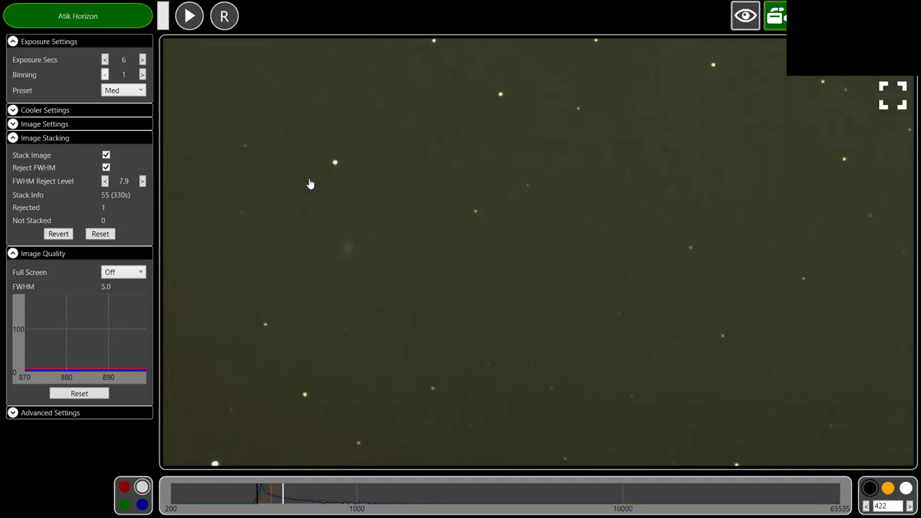
pyautogui.click(106, 157)
pyautogui.click(108, 235)
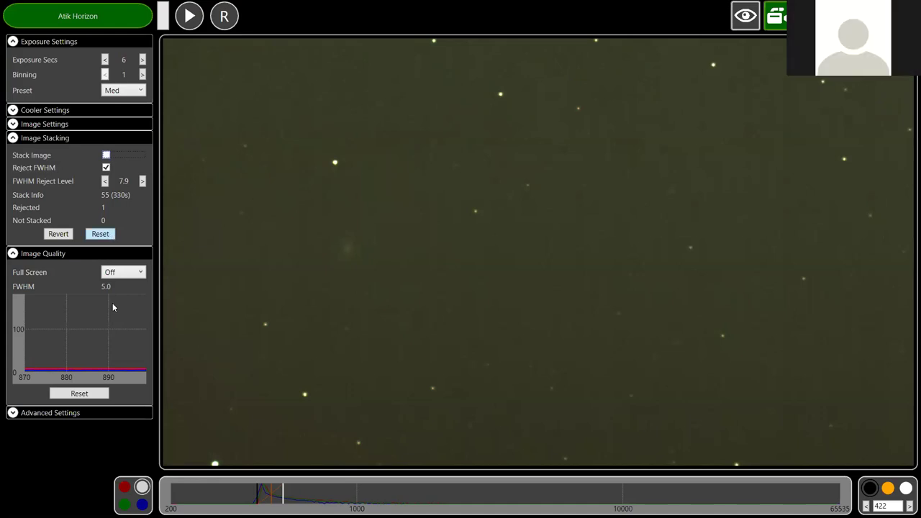
pyautogui.click(92, 393)
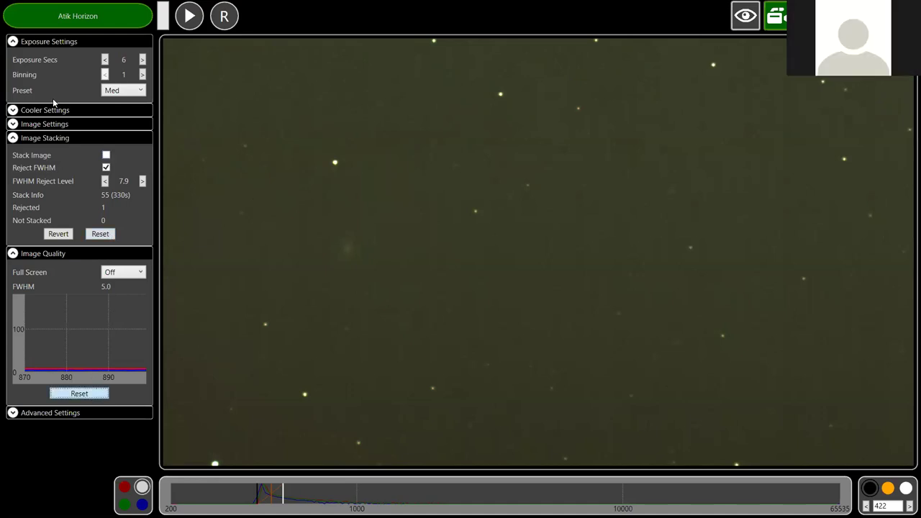
# Start capturing the new star field and turn image stacking on.
pyautogui.click(190, 17)
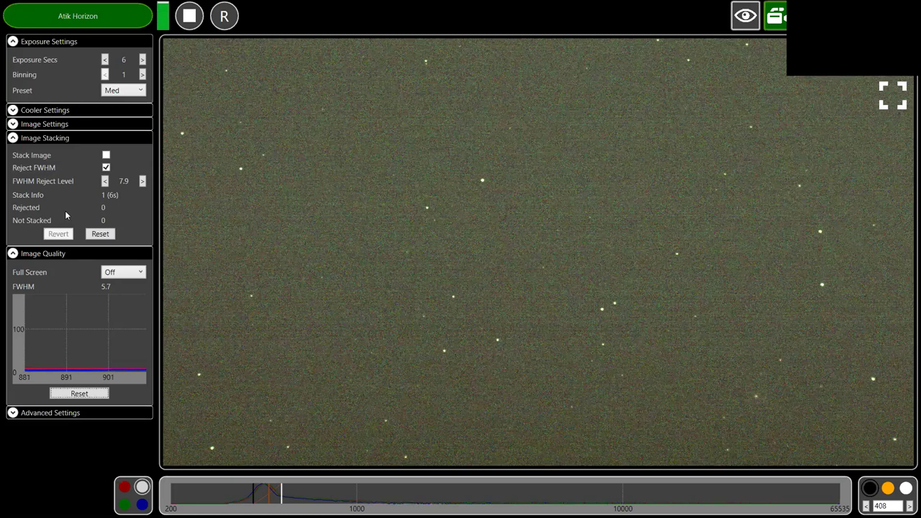
pyautogui.click(107, 156)
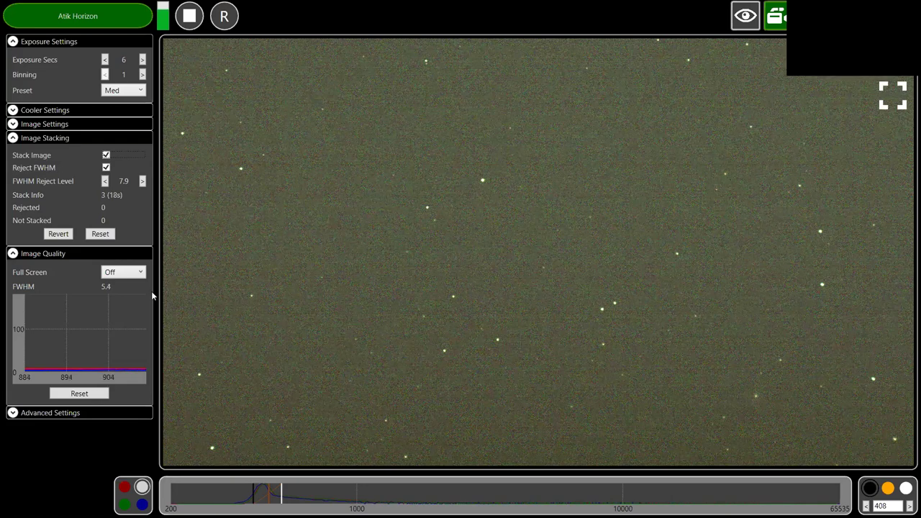
# Reset the image quality graph and examine the faint fuzzy object in the stacked star field up close.
pyautogui.click(79, 393)
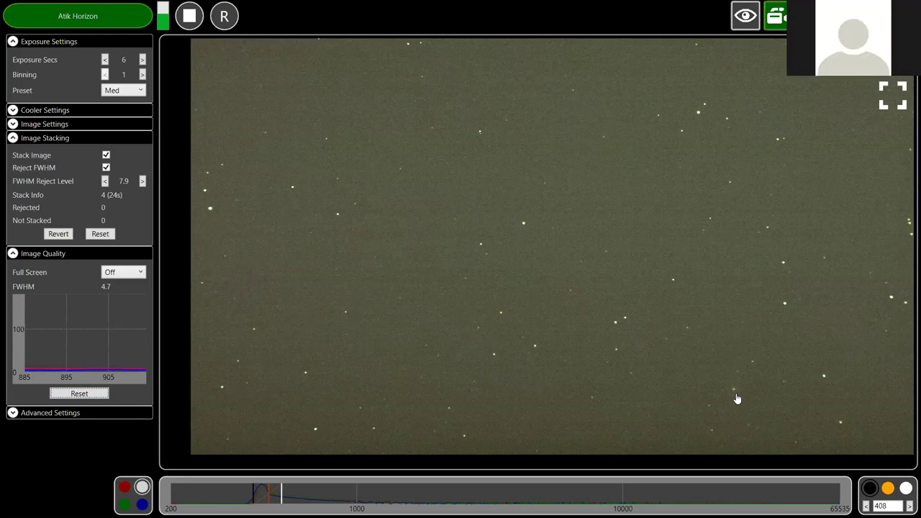
pyautogui.scroll(3, 736, 398)
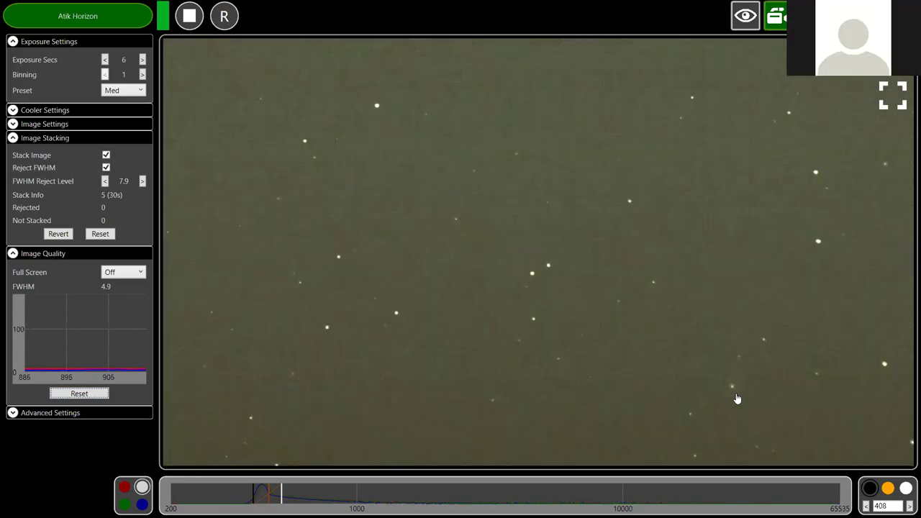
pyautogui.scroll(2, 736, 398)
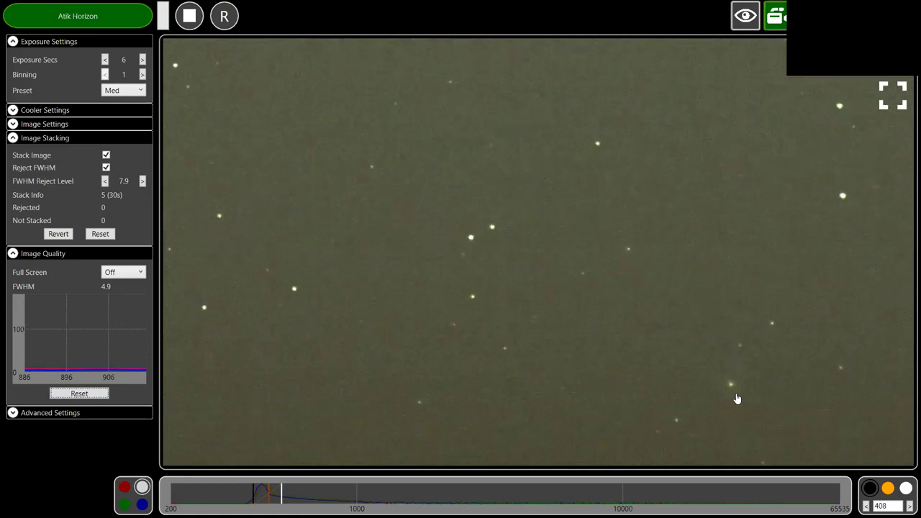
pyautogui.scroll(2, 736, 397)
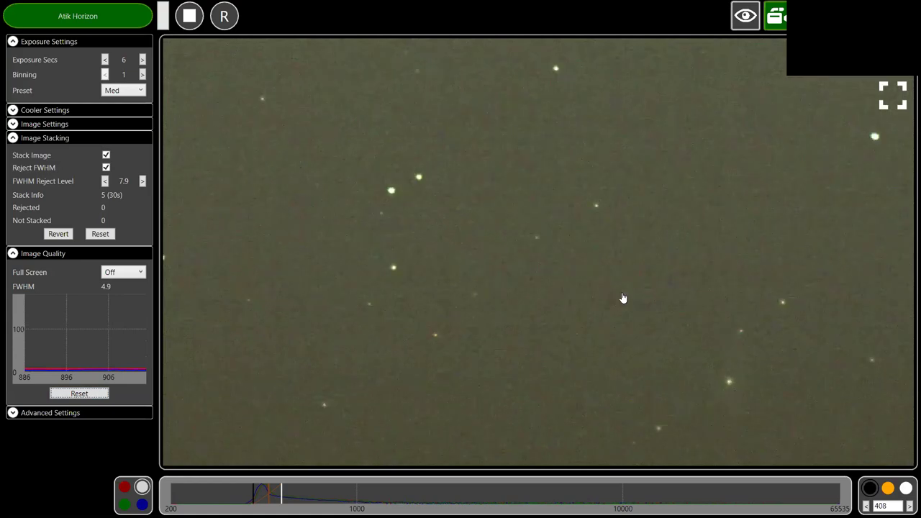
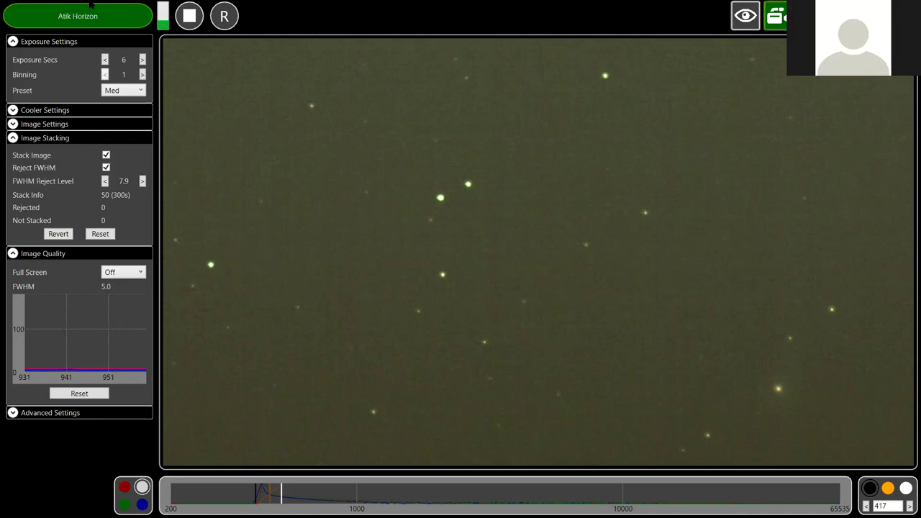
# Restart the capture with a 2.5-second exposure and image stacking turned off.
pyautogui.click(186, 26)
pyautogui.click(104, 60)
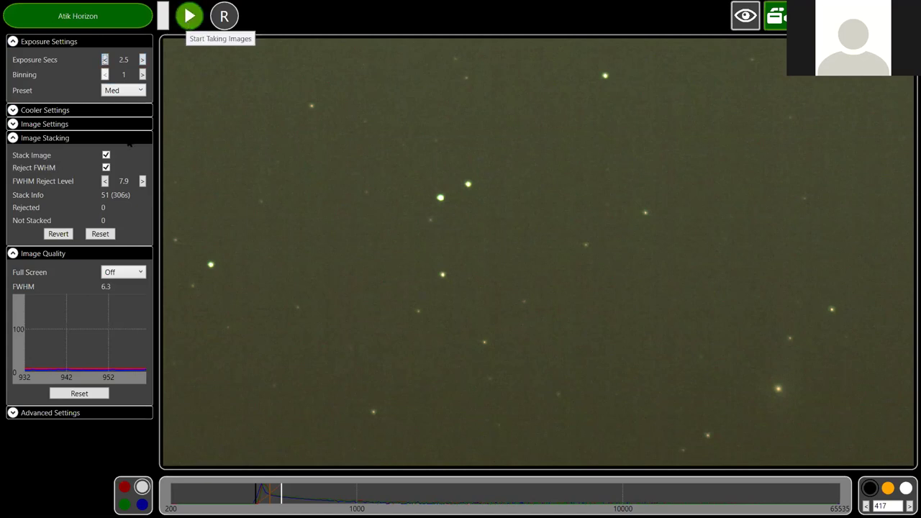
pyautogui.click(106, 156)
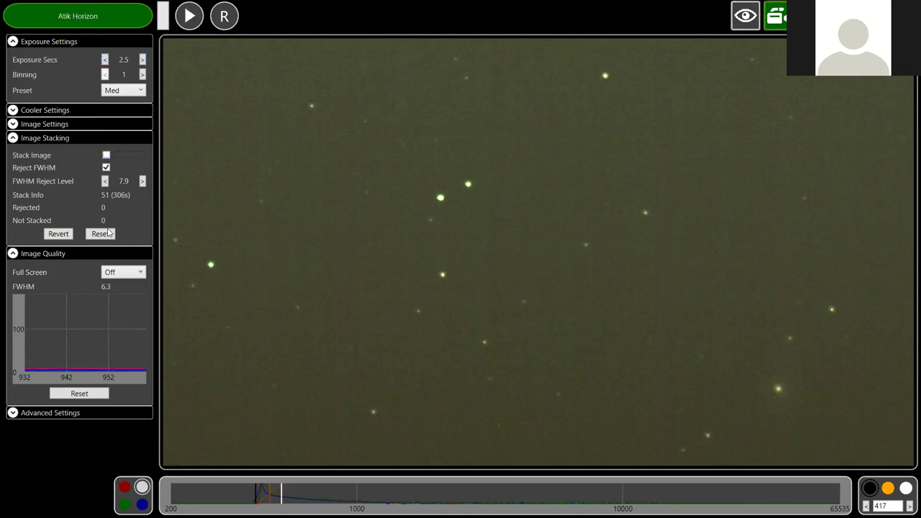
pyautogui.click(191, 19)
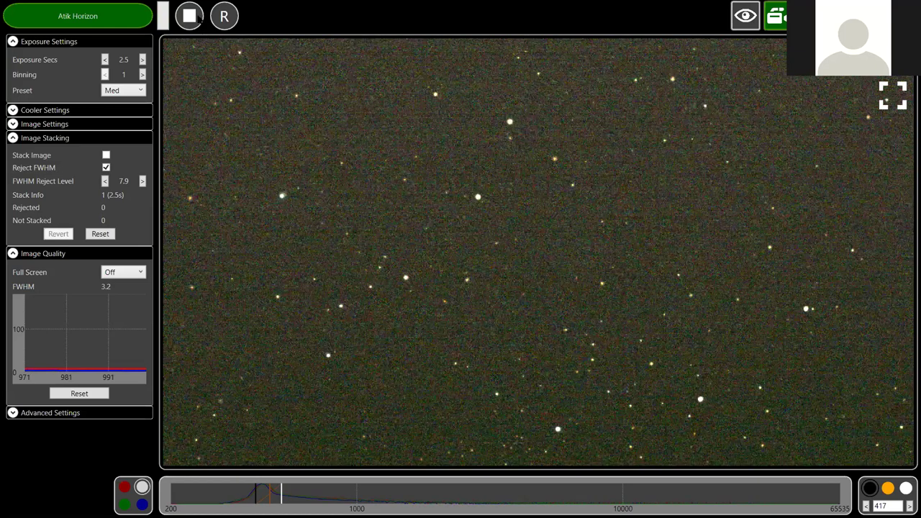
# Restart the star field capture with a 6-second exposure and turn image stacking on.
pyautogui.click(193, 26)
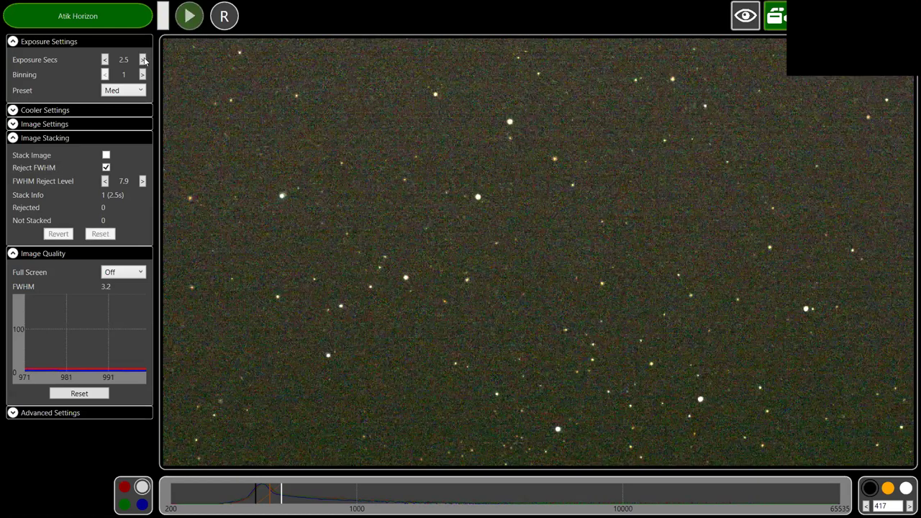
pyautogui.click(143, 60)
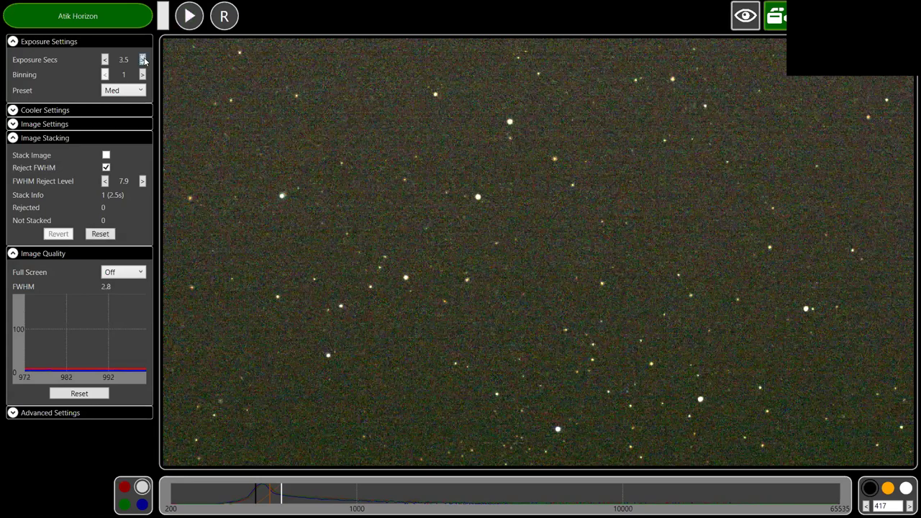
pyautogui.click(143, 60)
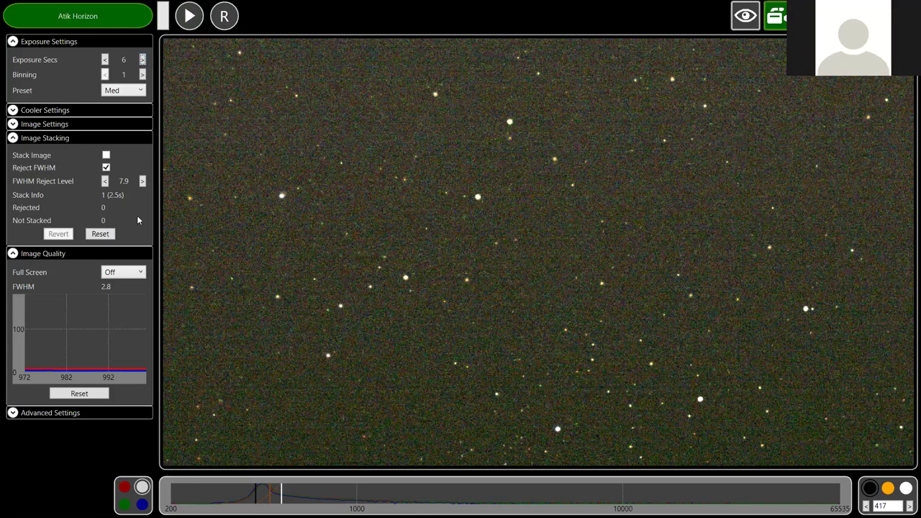
pyautogui.click(194, 15)
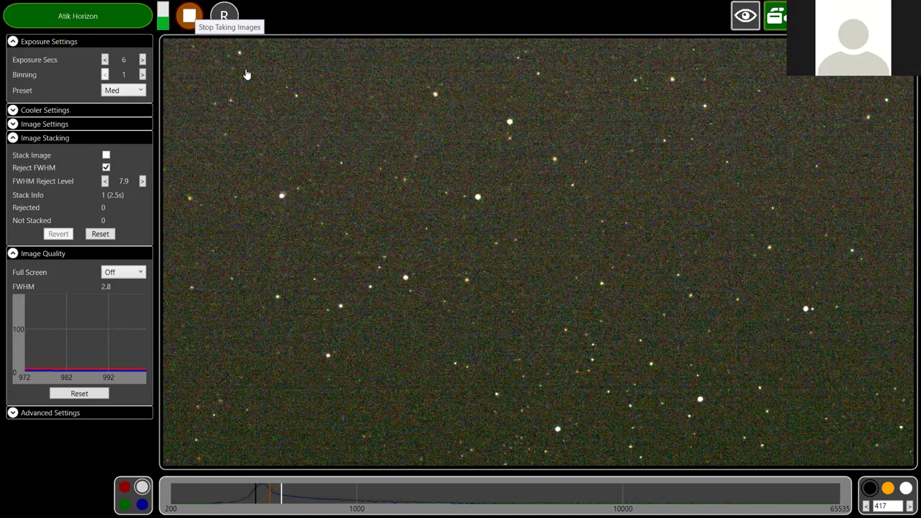
pyautogui.click(106, 155)
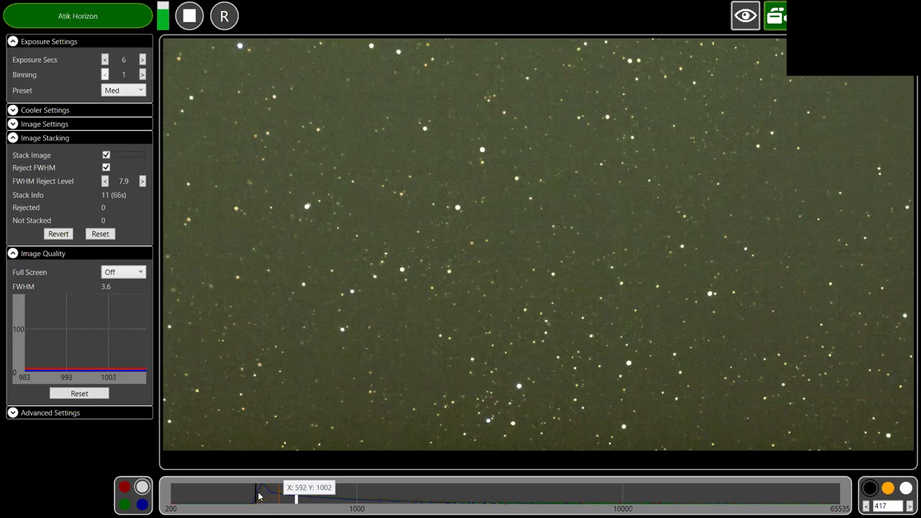
# Raise the histogram's black level to 438 and inspect the stacked star field at several magnifications.
pyautogui.moveTo(259, 496); pyautogui.dragTo(258, 497)
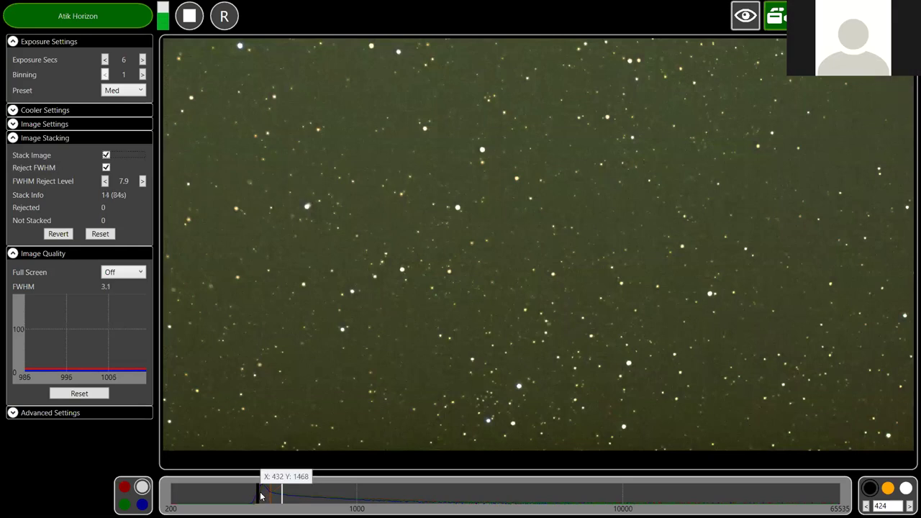
pyautogui.moveTo(261, 497); pyautogui.dragTo(262, 491)
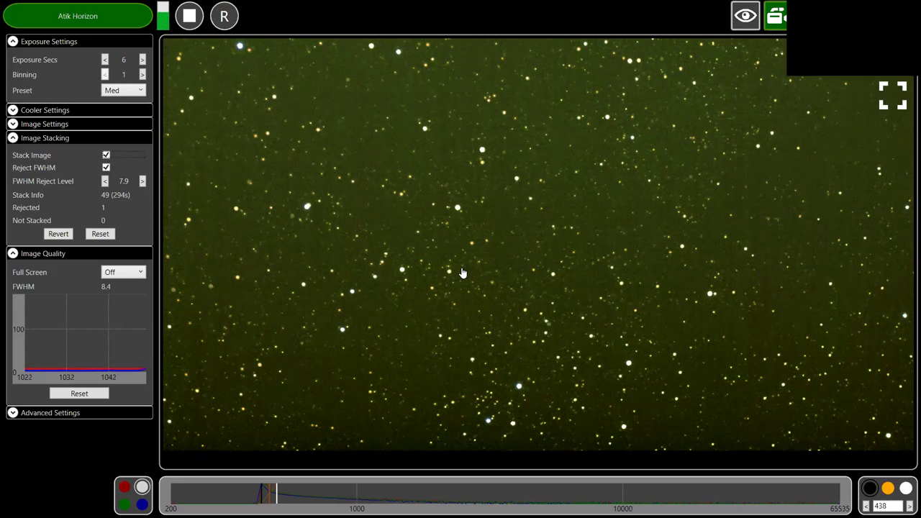
pyautogui.scroll(1, 463, 272)
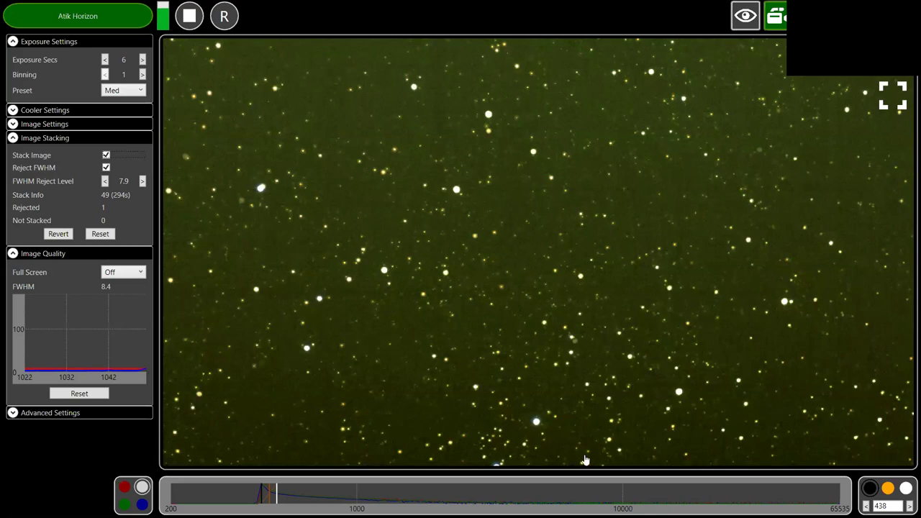
pyautogui.scroll(1, 595, 426)
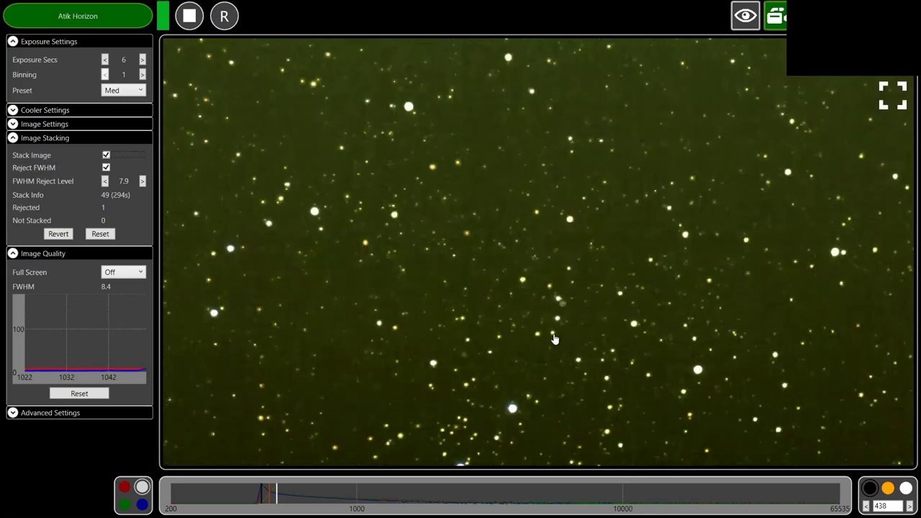
pyautogui.scroll(1, 554, 339)
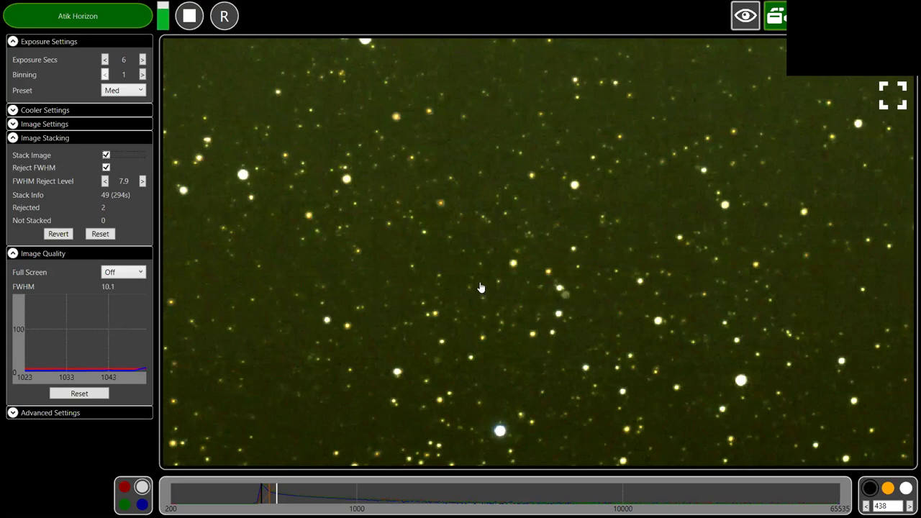
pyautogui.scroll(-1, 590, 311)
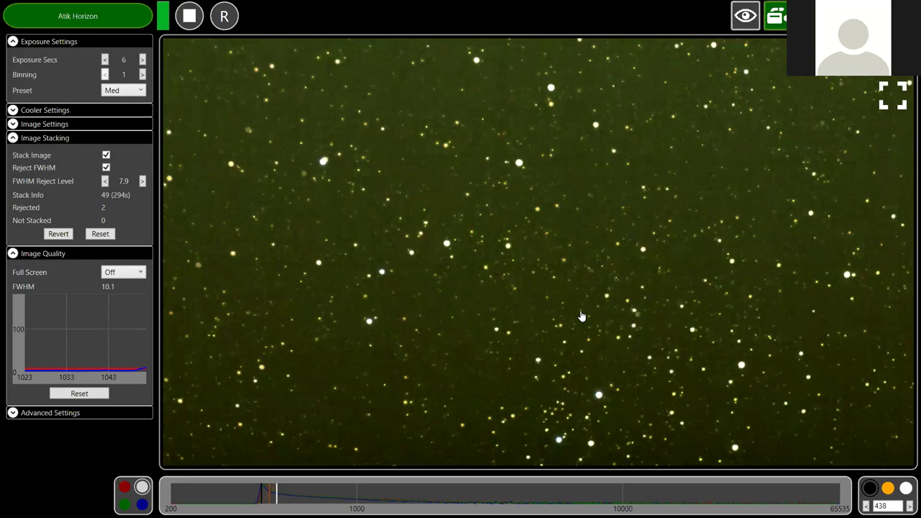
pyautogui.scroll(-1, 582, 314)
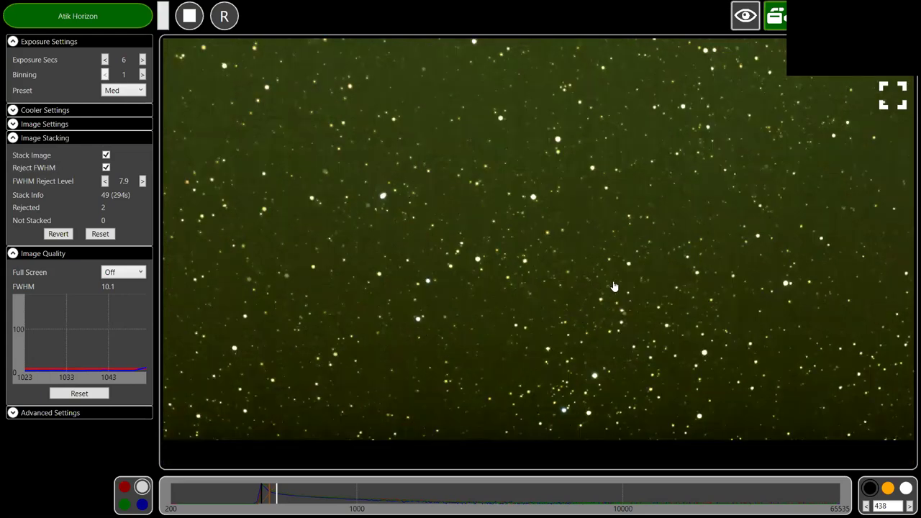
pyautogui.scroll(-1, 622, 294)
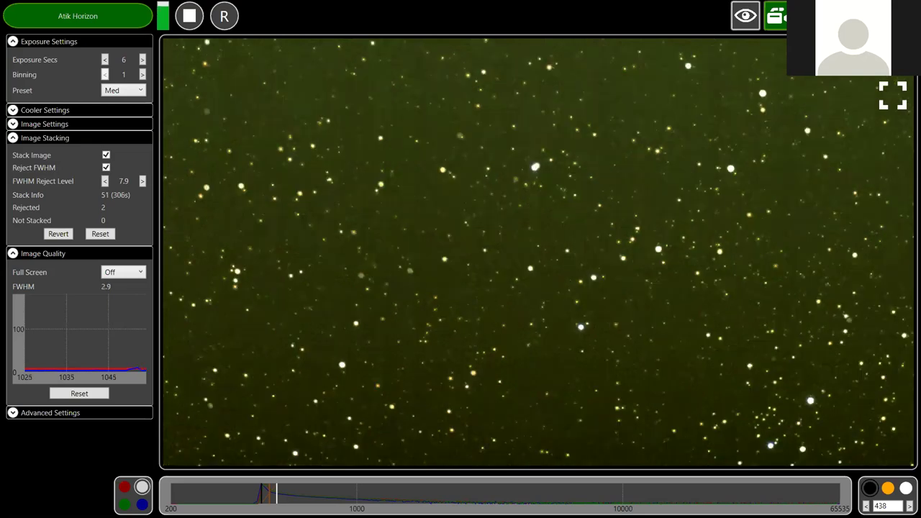
# Save the stacked star field as displayed on screen as a JPEG named Under Deneb in the Images folder.
pyautogui.click(777, 16)
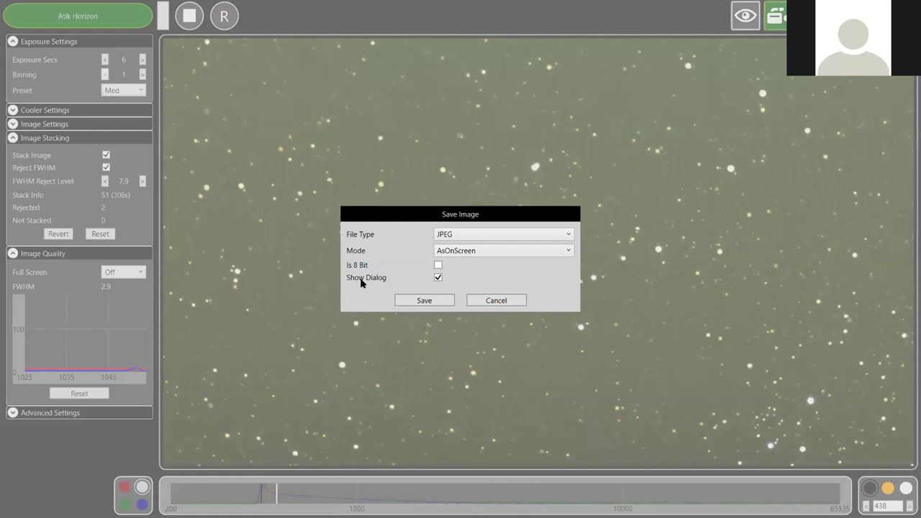
pyautogui.click(441, 301)
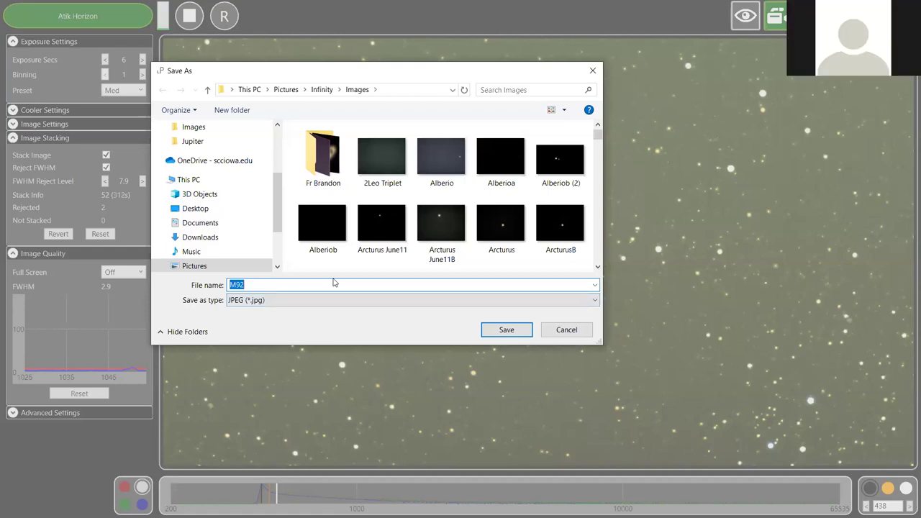
pyautogui.write('uND')
pyautogui.press('BackSpace')
pyautogui.press('BackSpace')
pyautogui.press('BackSpace')
pyautogui.write('Under')
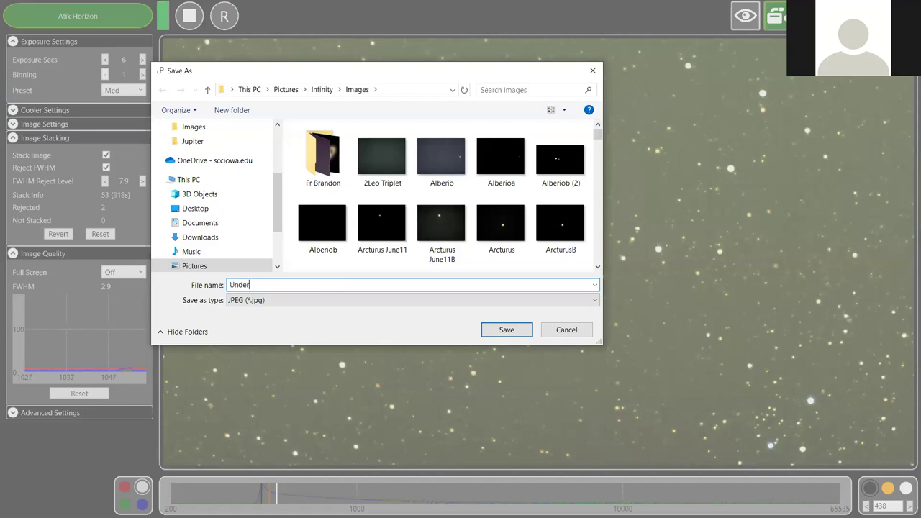
pyautogui.write(' Den')
pyautogui.press('Return')
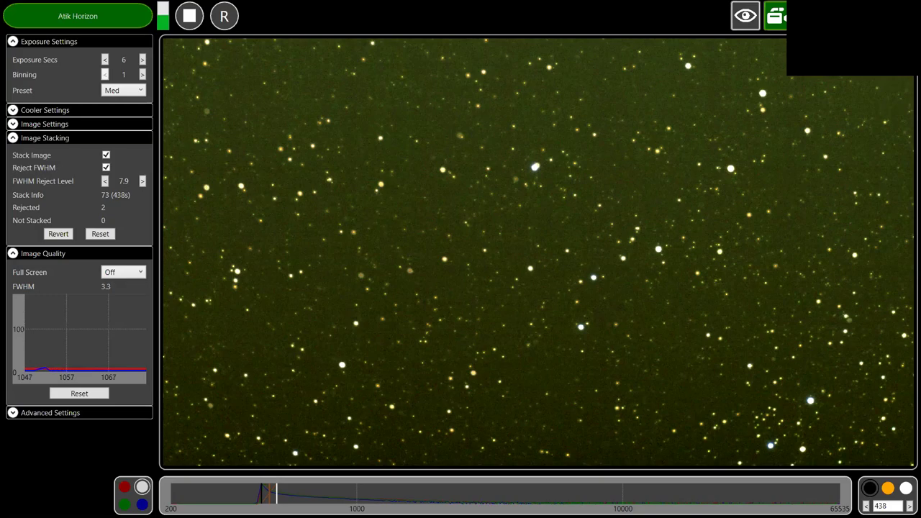
# Save the longer-stacked star field as a JPEG again, using the file name Under Deneb.
pyautogui.click(775, 16)
pyautogui.click(425, 301)
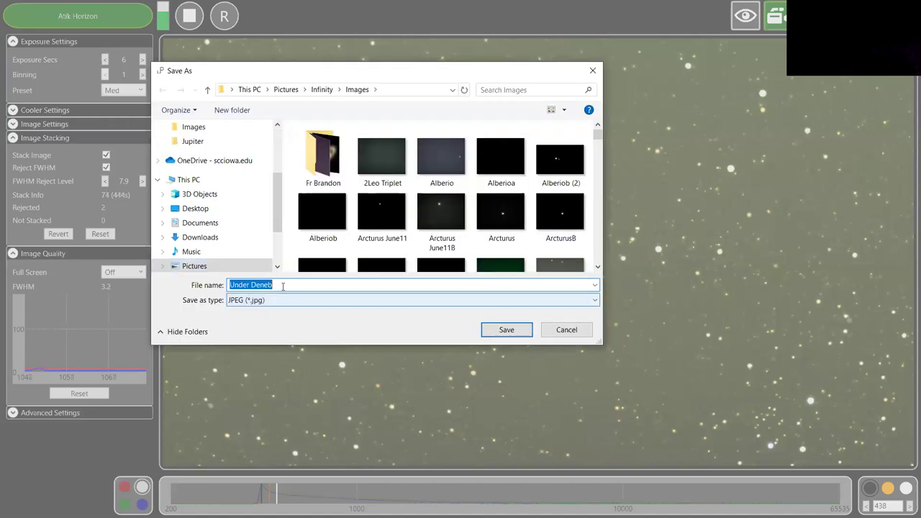
pyautogui.click(281, 285)
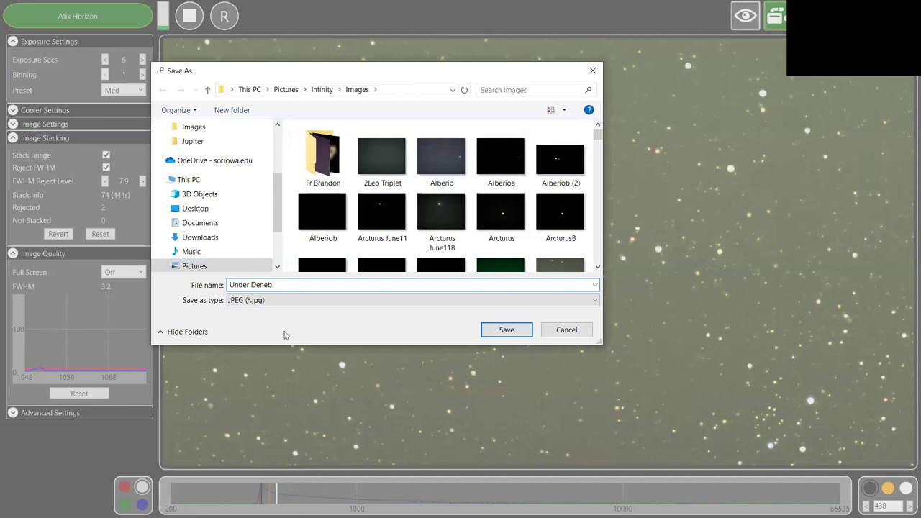
pyautogui.press('Return')
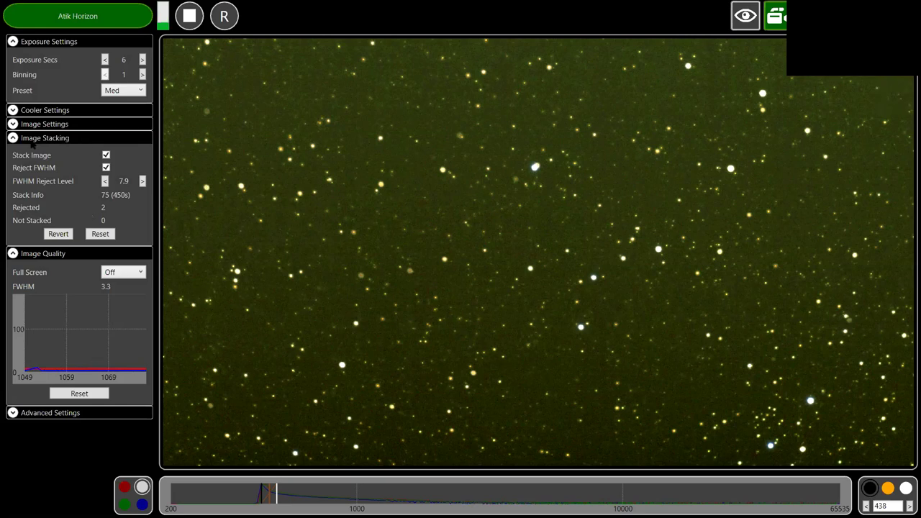
# Expand the cooler settings and start warming up the camera.
pyautogui.click(20, 110)
pyautogui.click(78, 175)
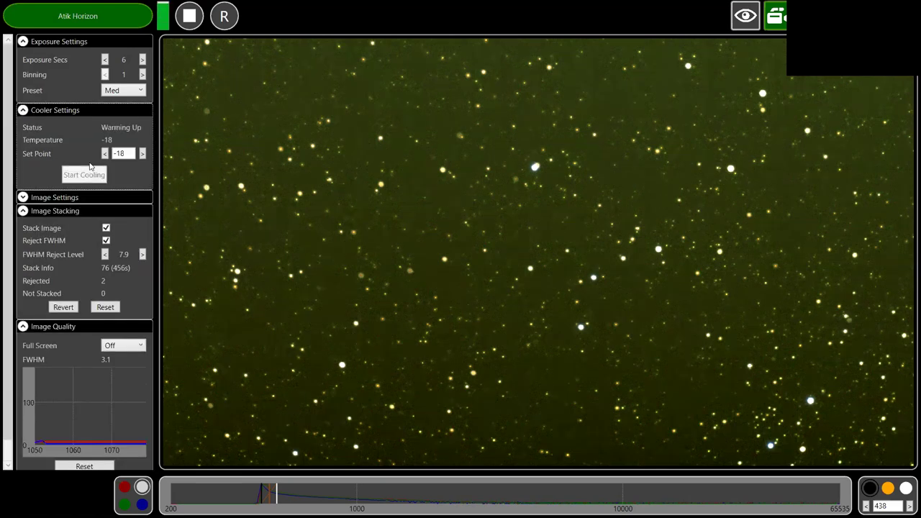
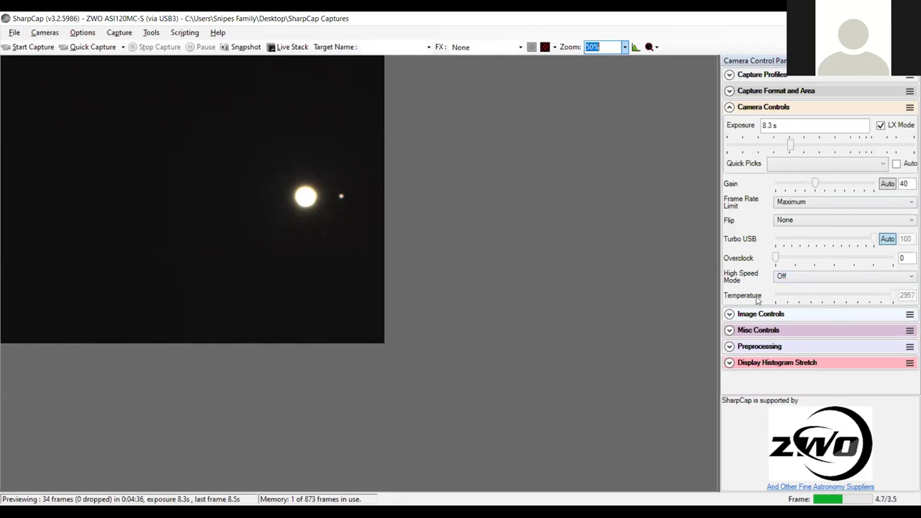
# In SharpCap, expand the image controls and reduce the exposure of the bright planet's preview to 517 ms.
pyautogui.click(729, 314)
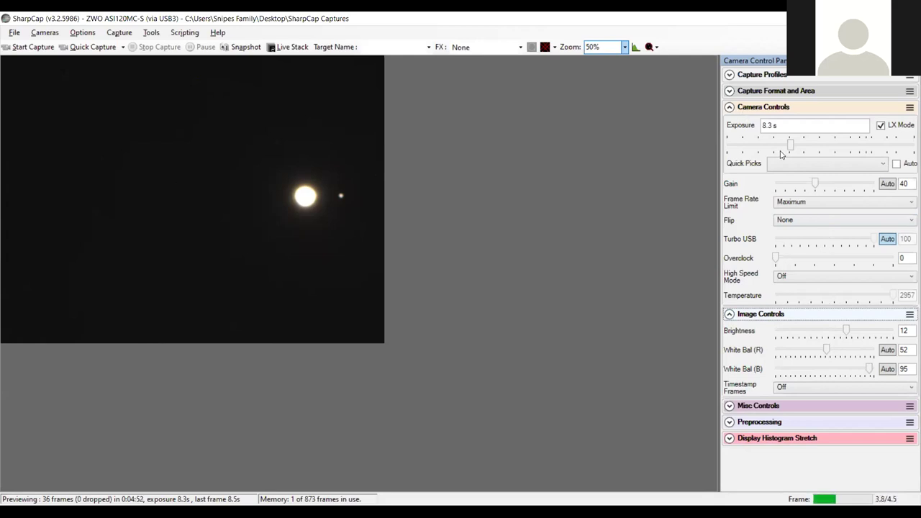
pyautogui.moveTo(785, 147); pyautogui.dragTo(767, 146)
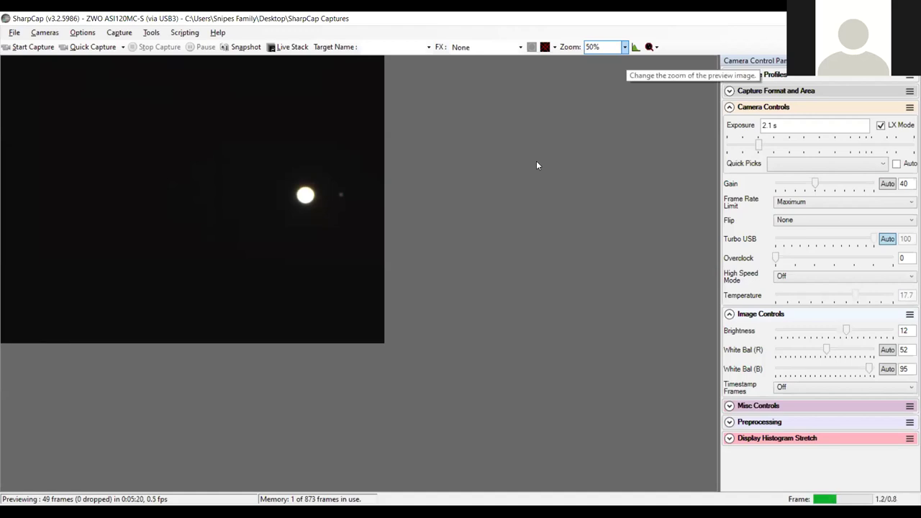
pyautogui.scroll(1, 607, 136)
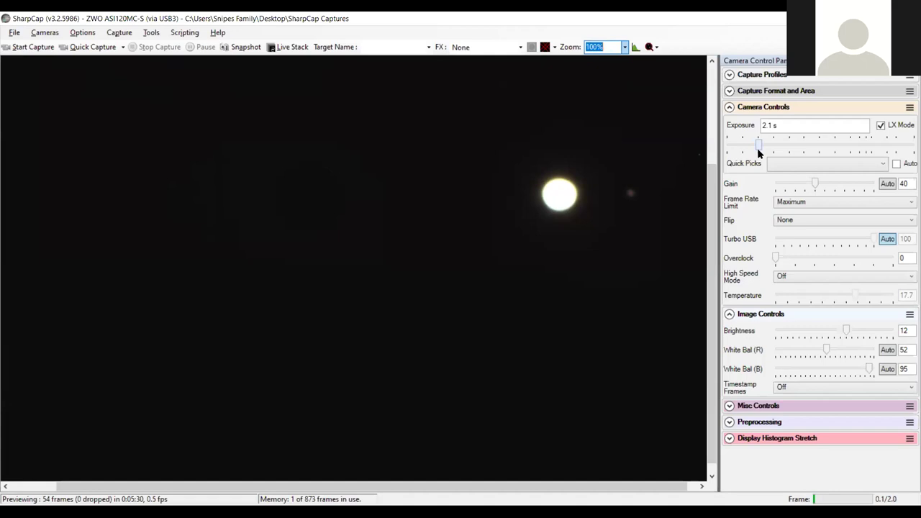
pyautogui.moveTo(758, 152); pyautogui.dragTo(748, 148)
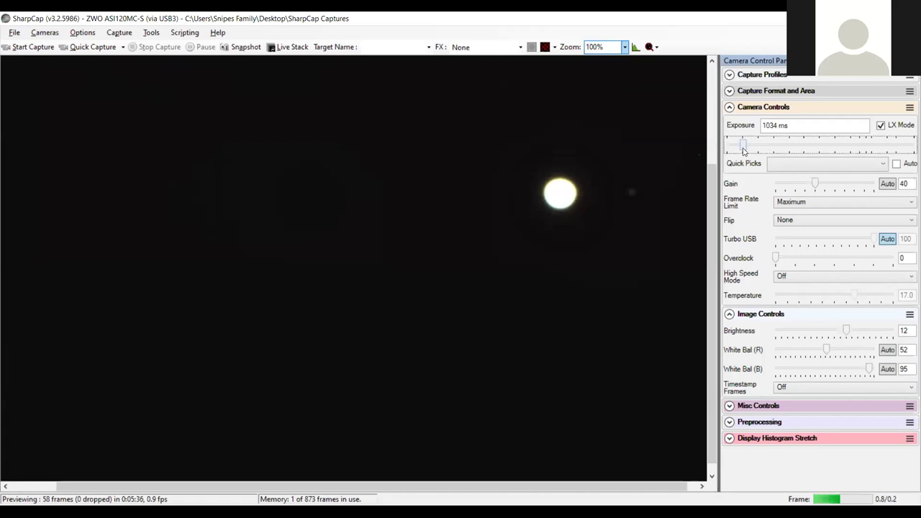
pyautogui.moveTo(744, 150); pyautogui.dragTo(730, 148)
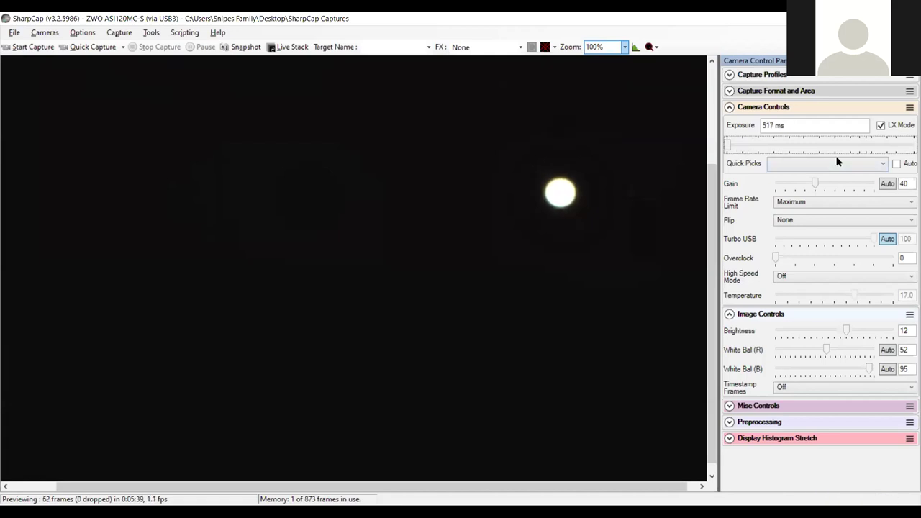
# Turn off LX mode and reduce the exposure of the planet's preview to 16.2 ms.
pyautogui.click(881, 126)
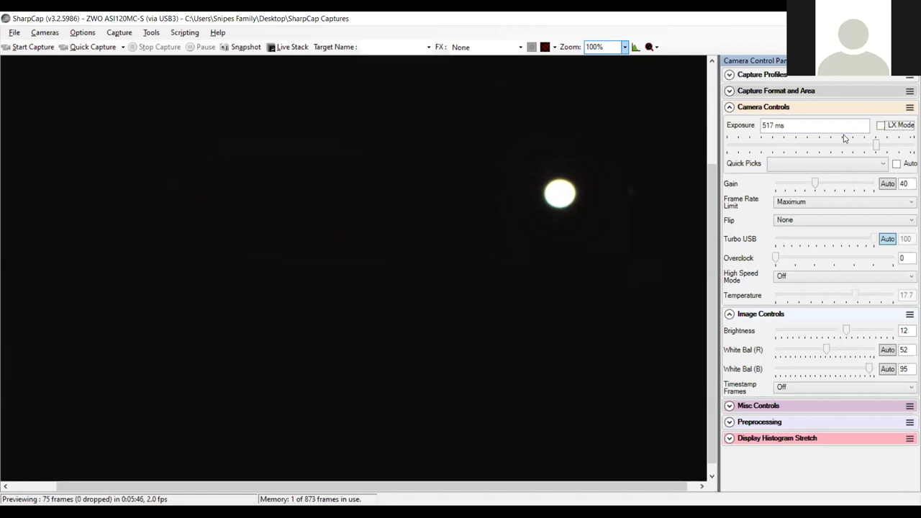
pyautogui.click(854, 148)
pyautogui.click(843, 145)
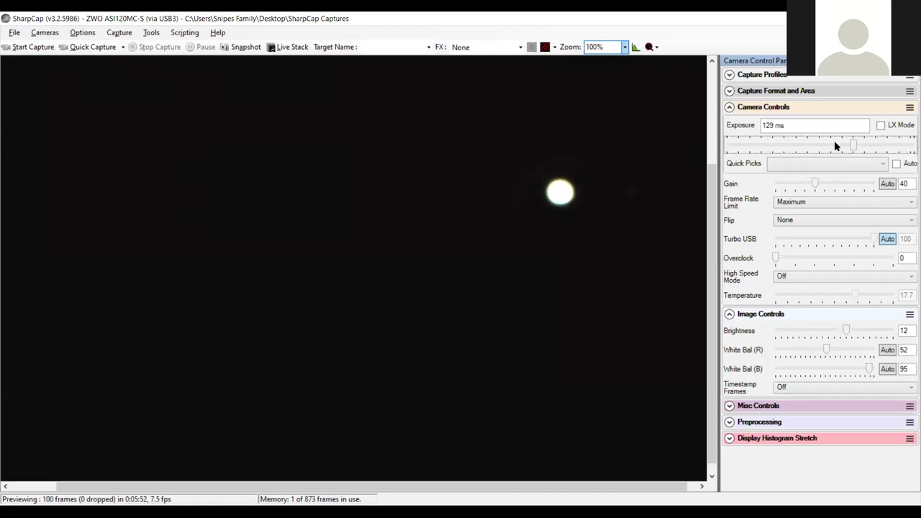
pyautogui.click(835, 143)
pyautogui.click(834, 146)
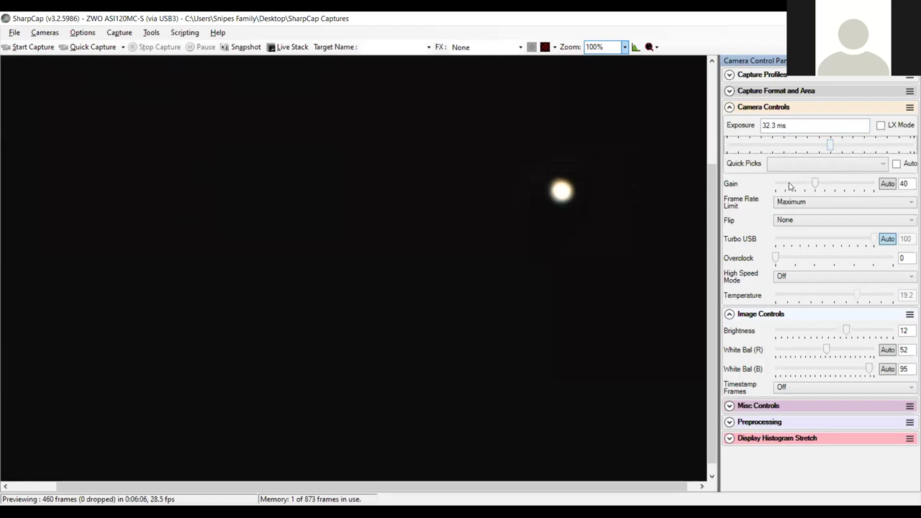
pyautogui.click(798, 148)
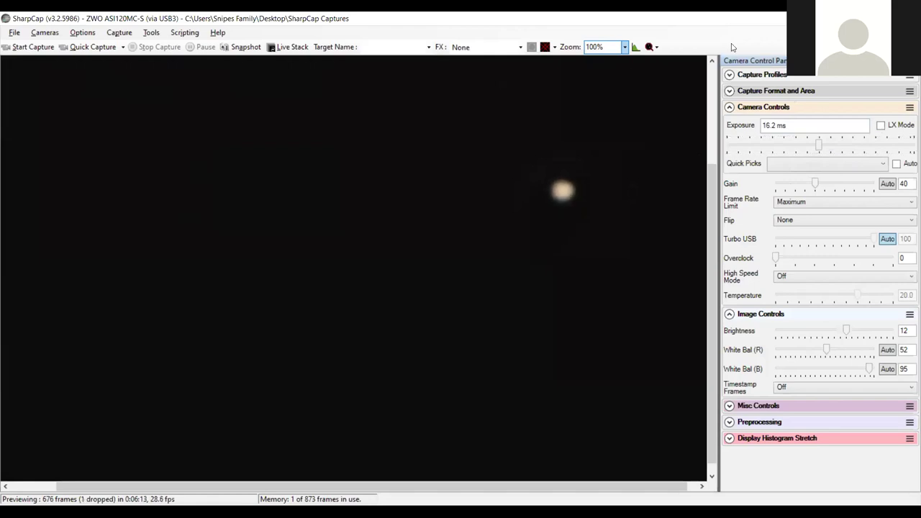
# Enlarge the preview to 175% and bring the planet into view for a closer look.
pyautogui.click(623, 48)
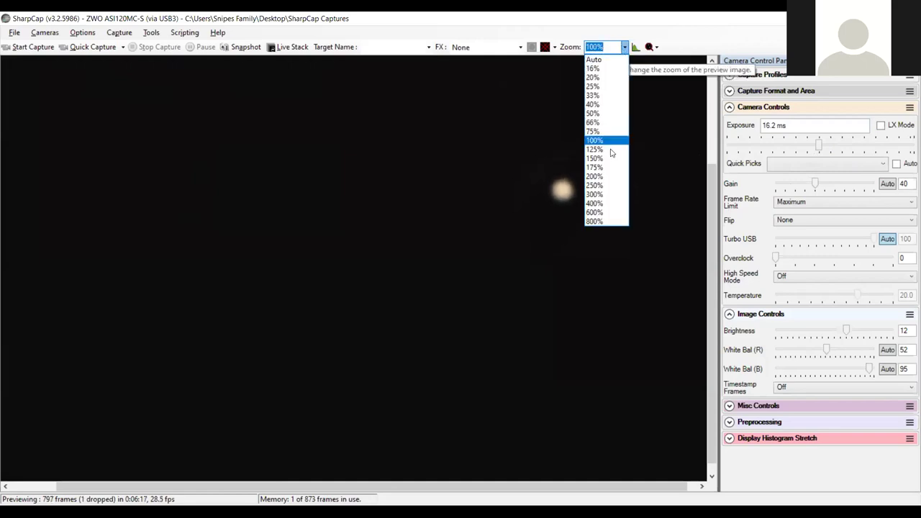
pyautogui.click(607, 166)
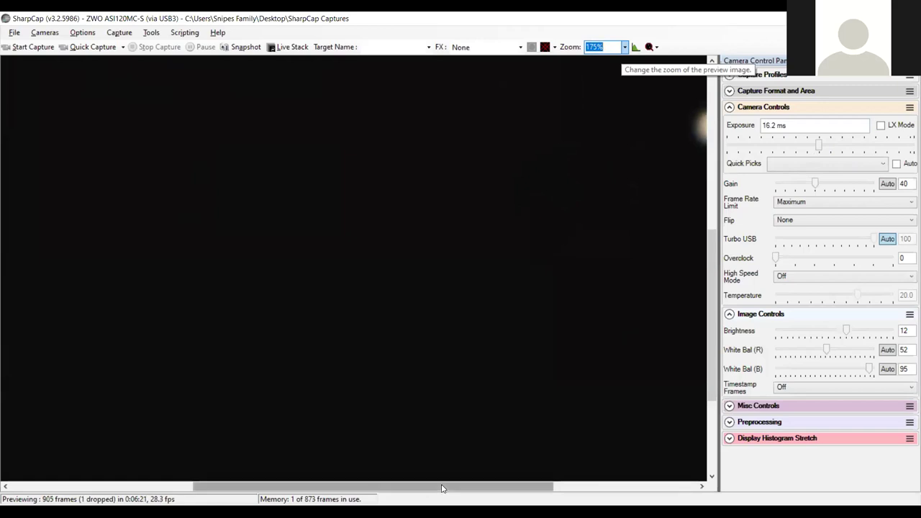
pyautogui.hscroll(3, 577, 326)
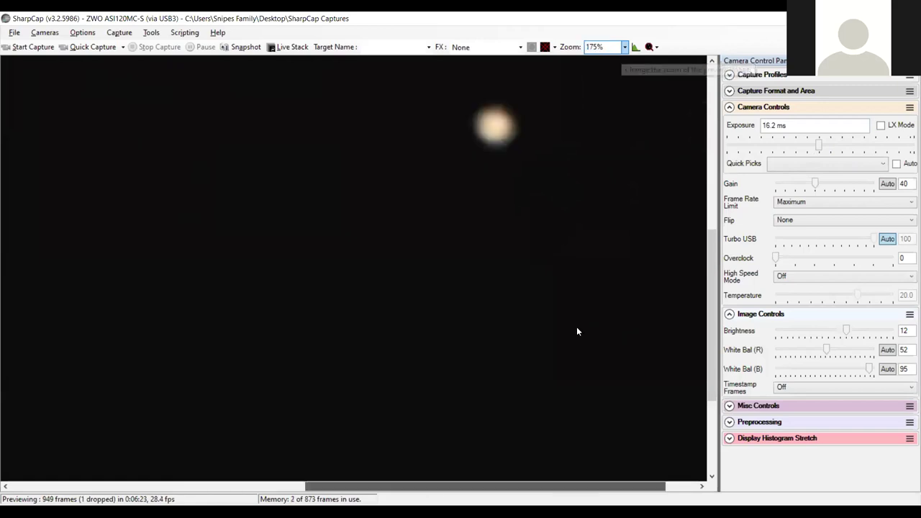
pyautogui.moveTo(709, 265); pyautogui.dragTo(711, 208)
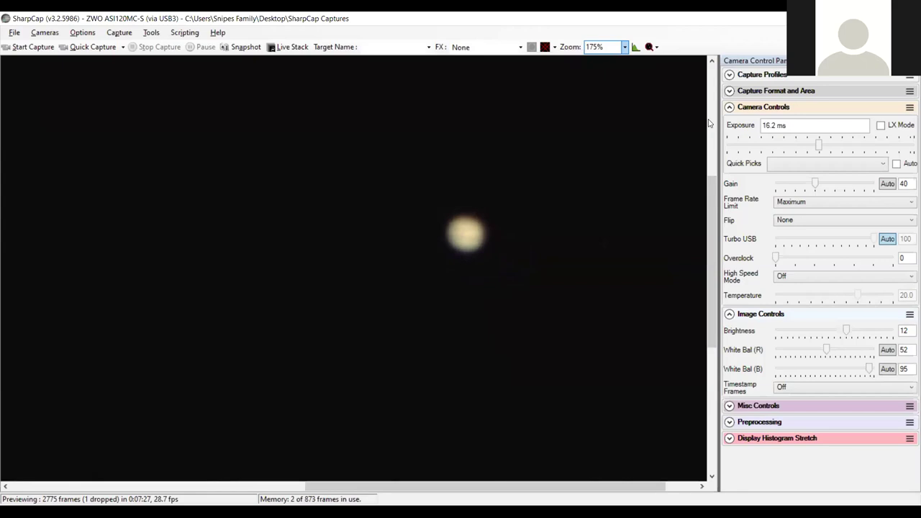
# Reduce the preview zoom to 66%, enable LX mode and raise the exposure to 2.1 s to find the planet.
pyautogui.click(625, 47)
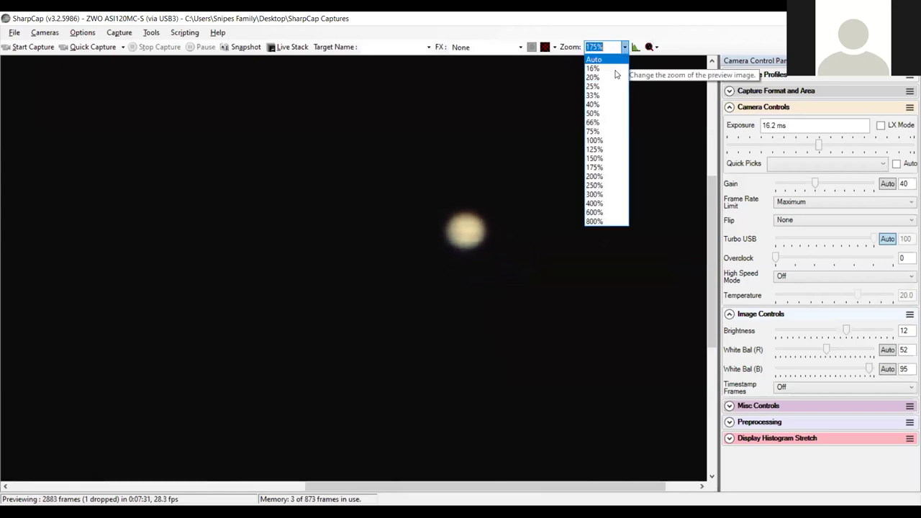
pyautogui.click(595, 123)
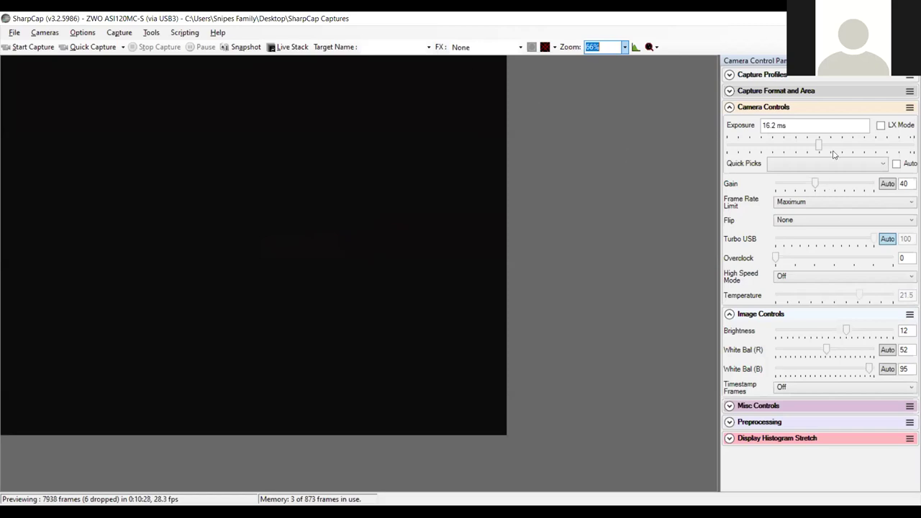
pyautogui.click(862, 147)
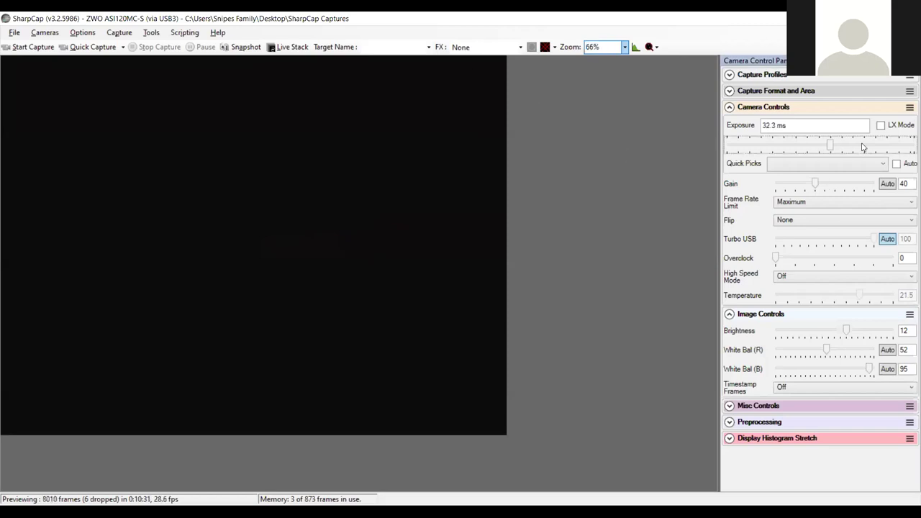
pyautogui.click(863, 147)
pyautogui.click(896, 147)
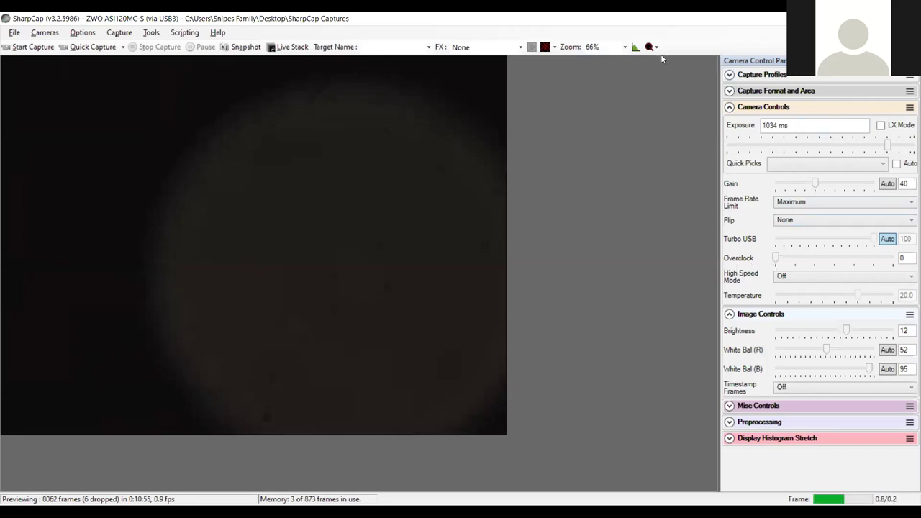
pyautogui.click(881, 126)
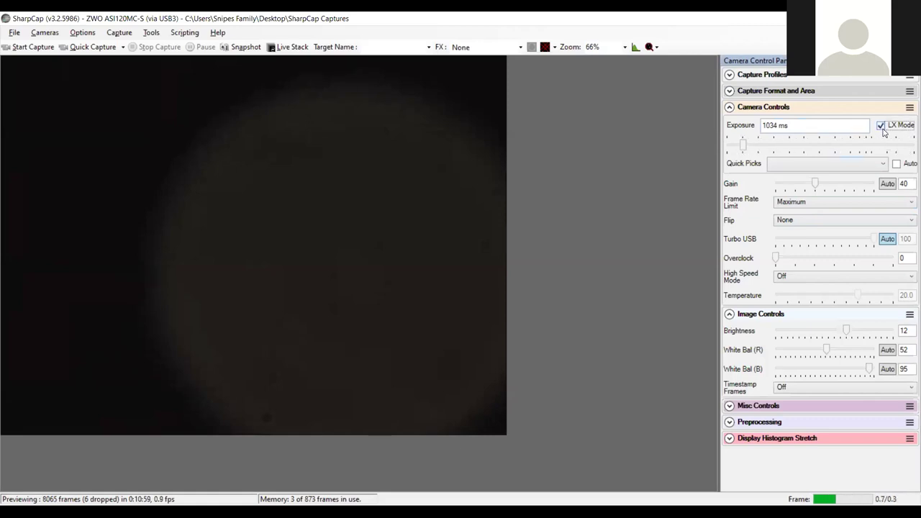
pyautogui.click(766, 150)
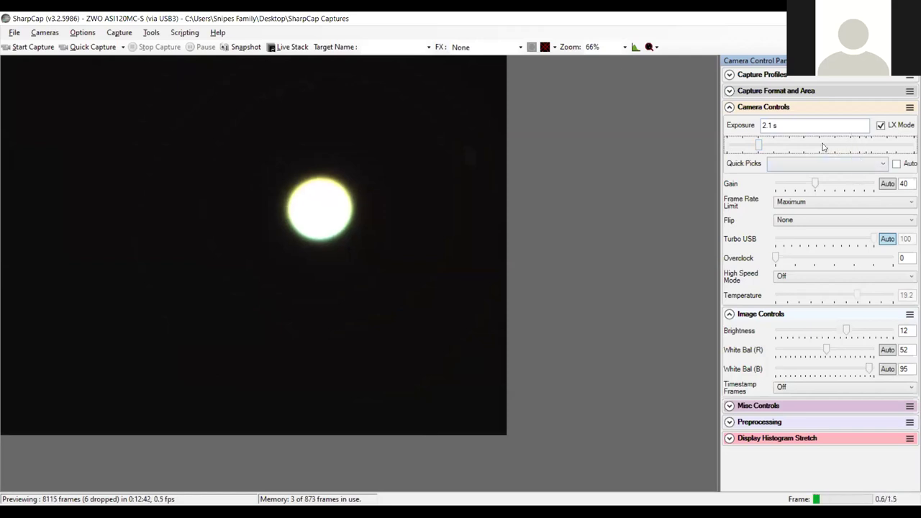
# Disable LX mode again and lower the exposure to 129 ms so the planet's cloud bands show.
pyautogui.click(881, 126)
pyautogui.click(877, 144)
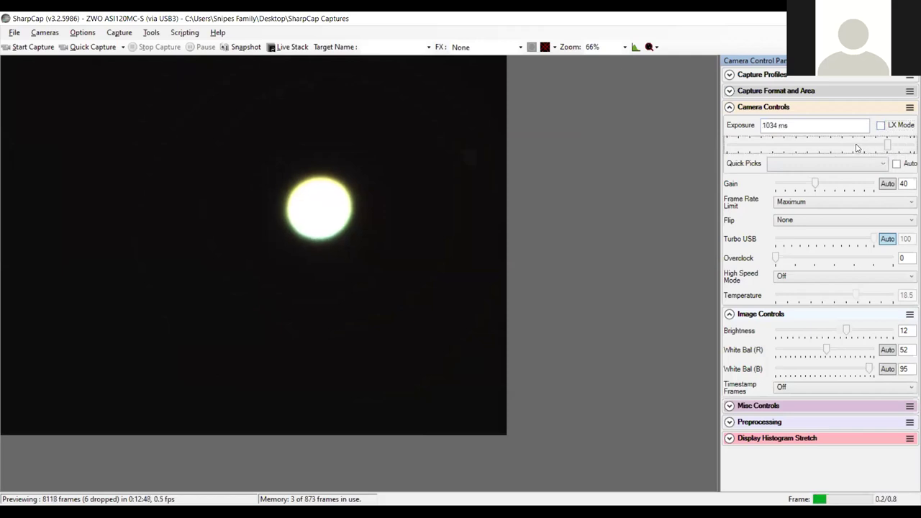
pyautogui.click(853, 145)
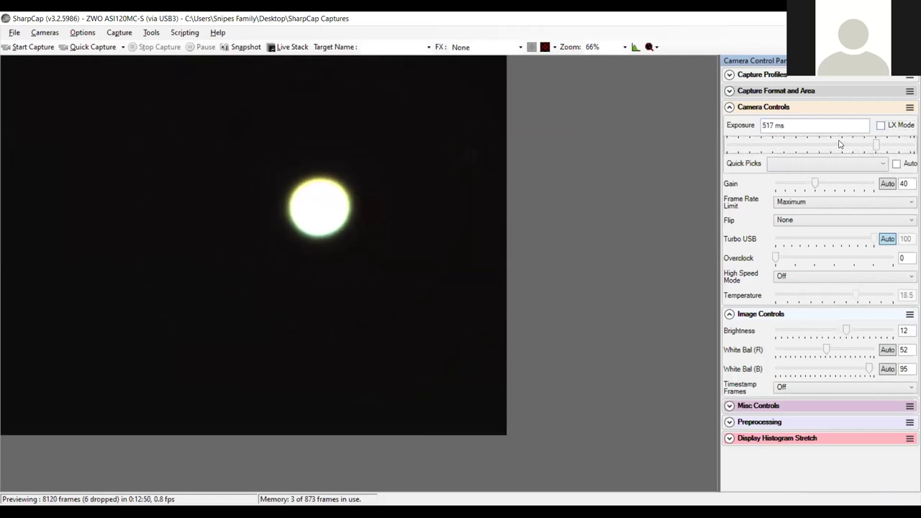
pyautogui.click(827, 145)
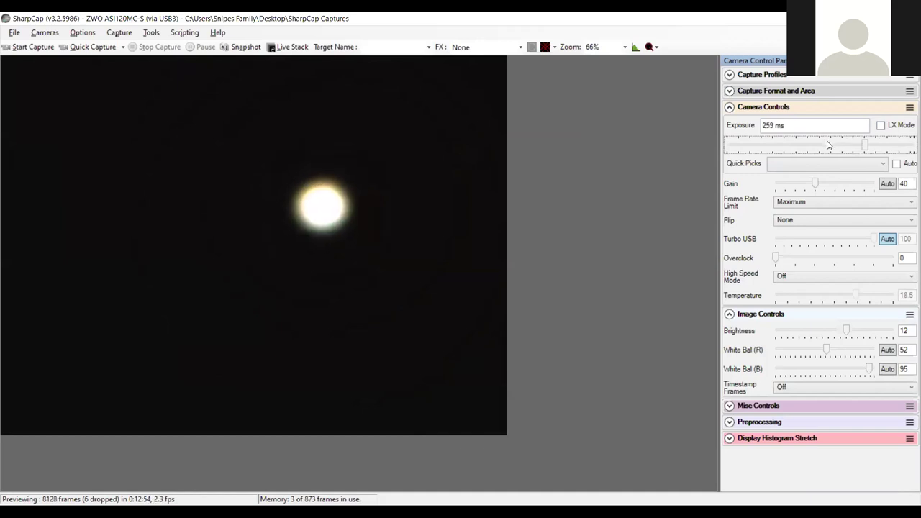
pyautogui.click(822, 146)
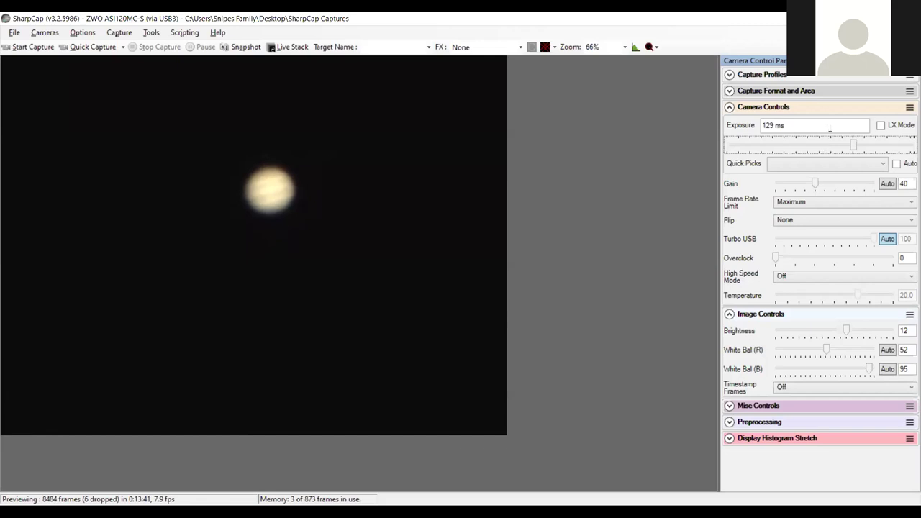
# Enlarge the preview to 150% with the planet near the middle and fine-tune the exposure to 116 ms.
pyautogui.click(625, 46)
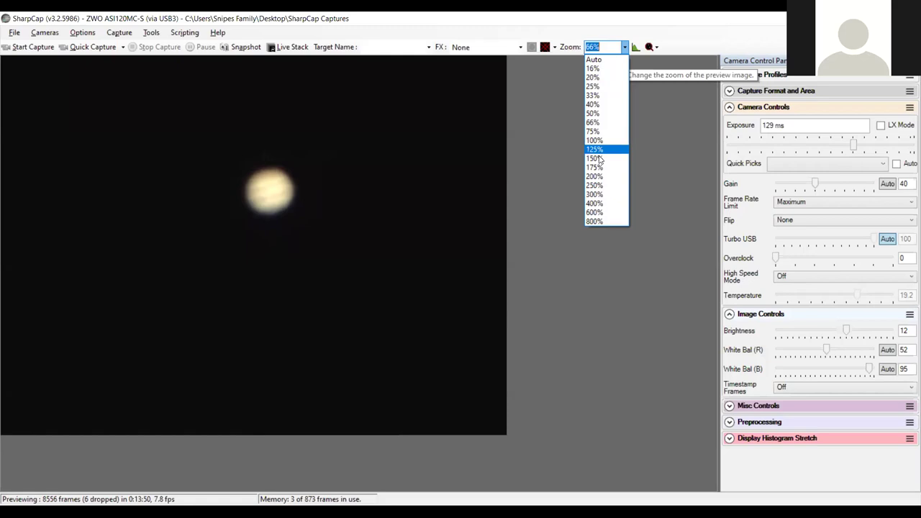
pyautogui.click(596, 157)
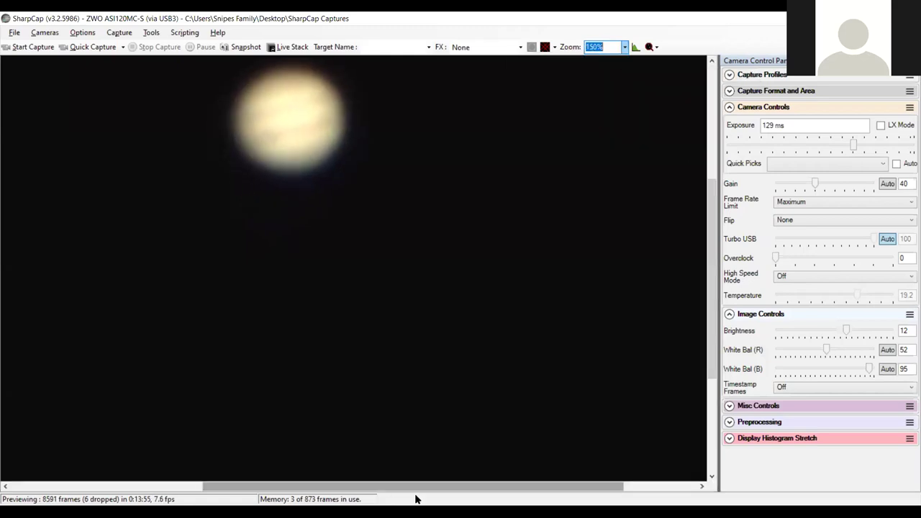
pyautogui.moveTo(241, 127); pyautogui.dragTo(246, 154)
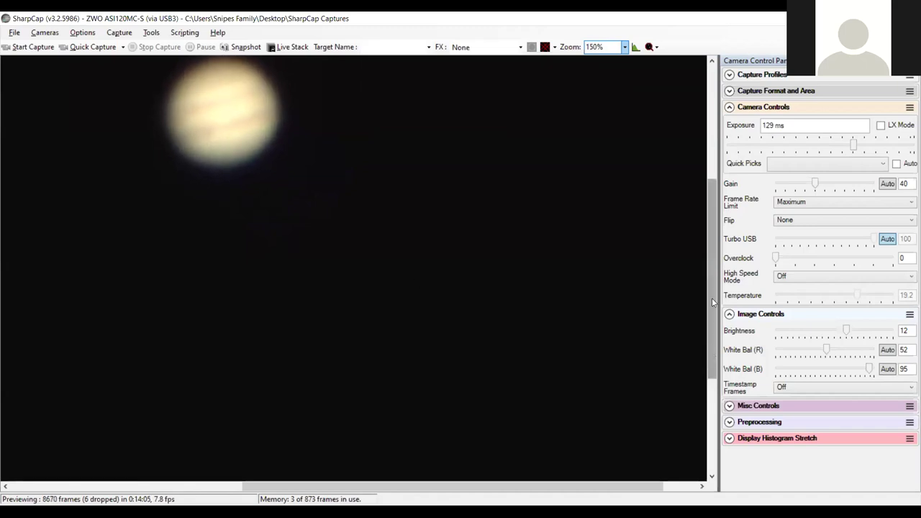
pyautogui.scroll(2, 711, 298)
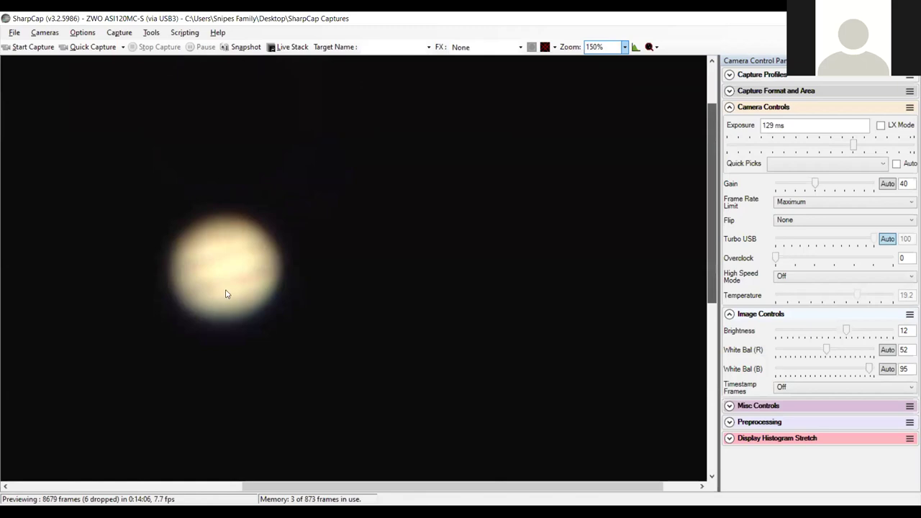
pyautogui.click(233, 488)
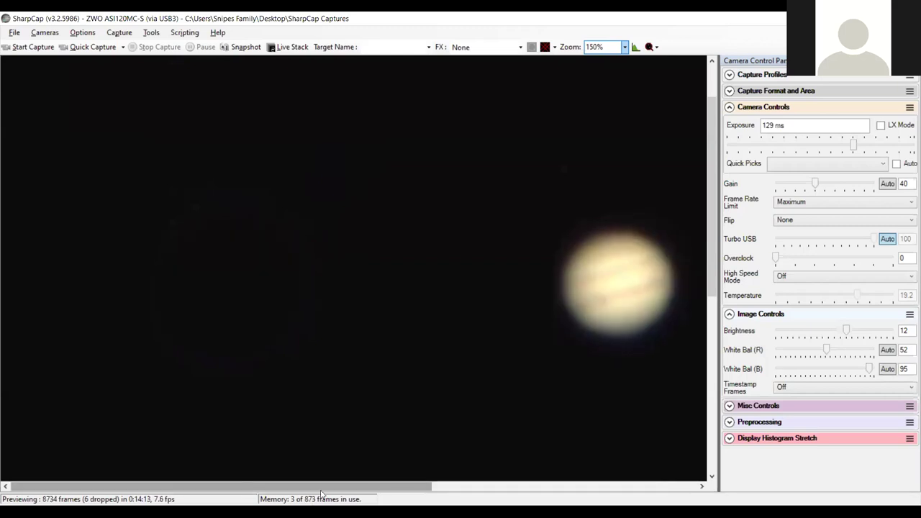
pyautogui.hscroll(3, 352, 266)
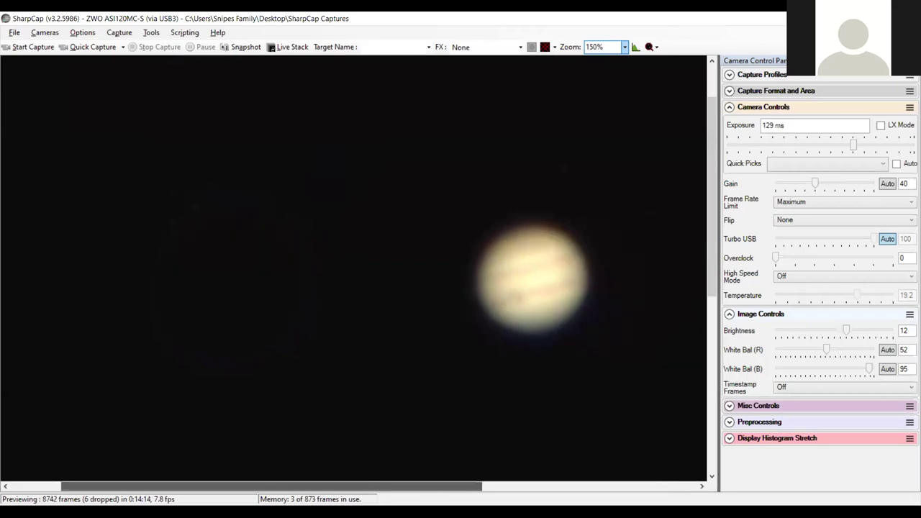
pyautogui.hscroll(5, 352, 266)
pyautogui.hscroll(1, 352, 266)
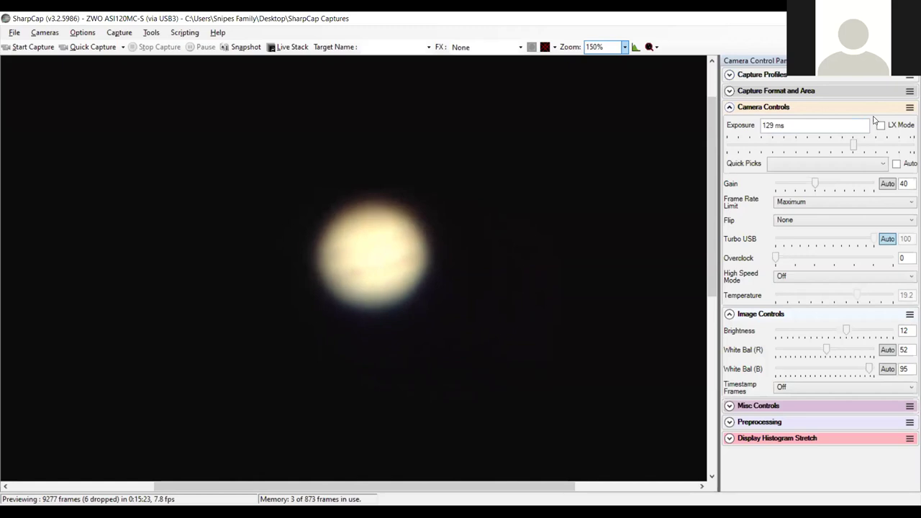
pyautogui.moveTo(851, 146); pyautogui.dragTo(851, 148)
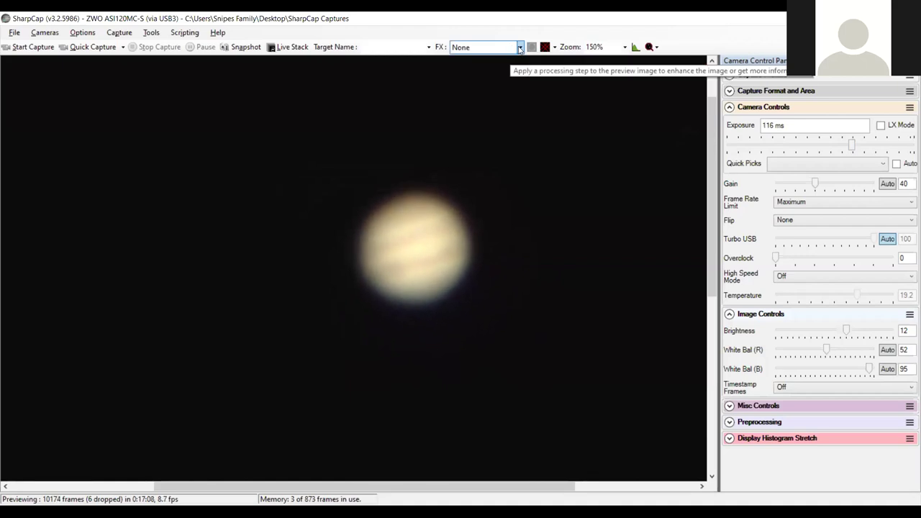
# Set the target name to Jupiter and start a video capture with a time limit of 00:04:30.
pyautogui.click(429, 47)
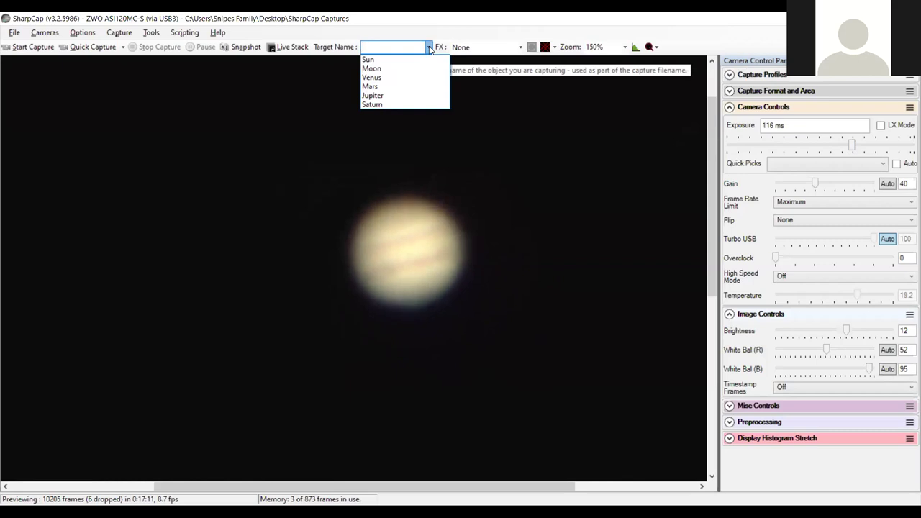
pyautogui.click(414, 96)
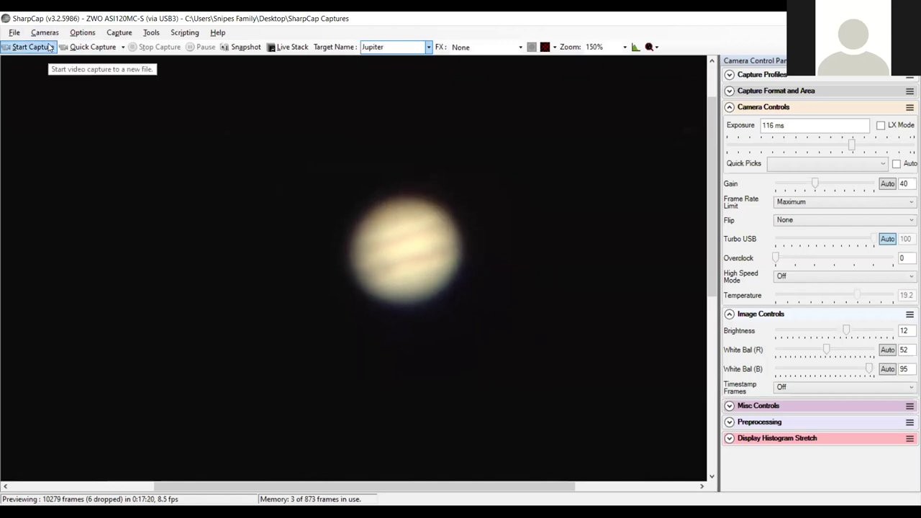
pyautogui.click(49, 47)
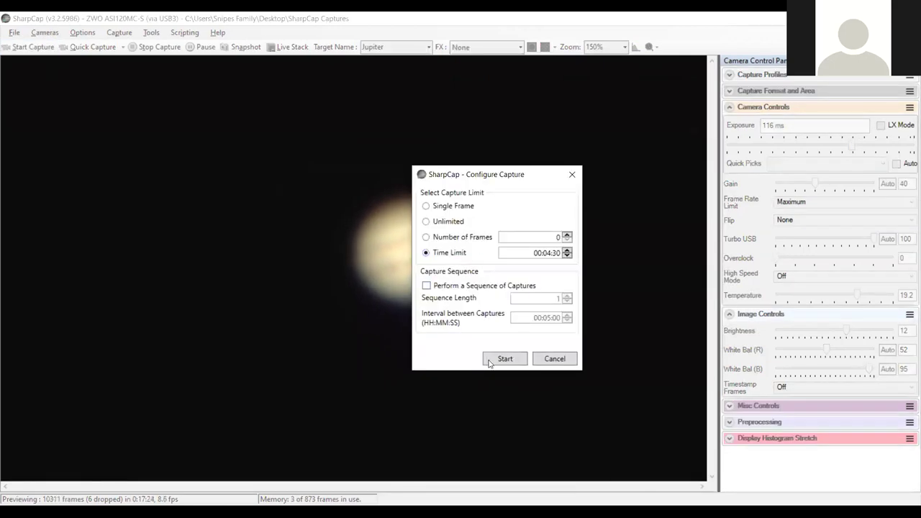
pyautogui.click(503, 359)
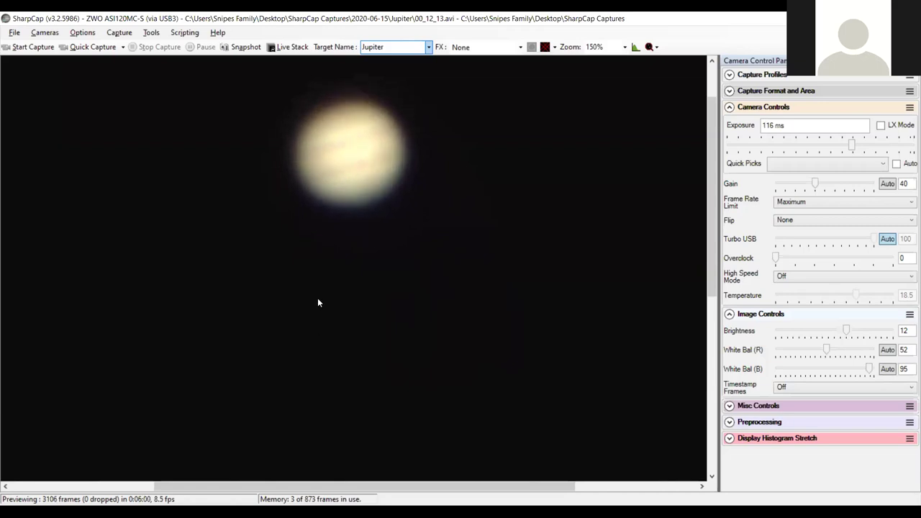
# Reduce the exposure to 77 ms and start another Jupiter video capture with the 00:04:30 time limit.
pyautogui.moveTo(851, 144); pyautogui.dragTo(836, 145)
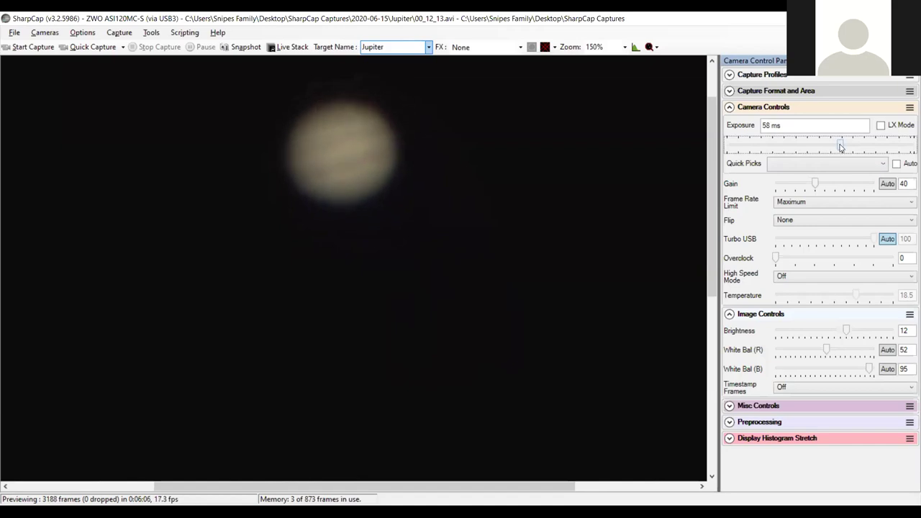
pyautogui.moveTo(839, 145); pyautogui.dragTo(846, 144)
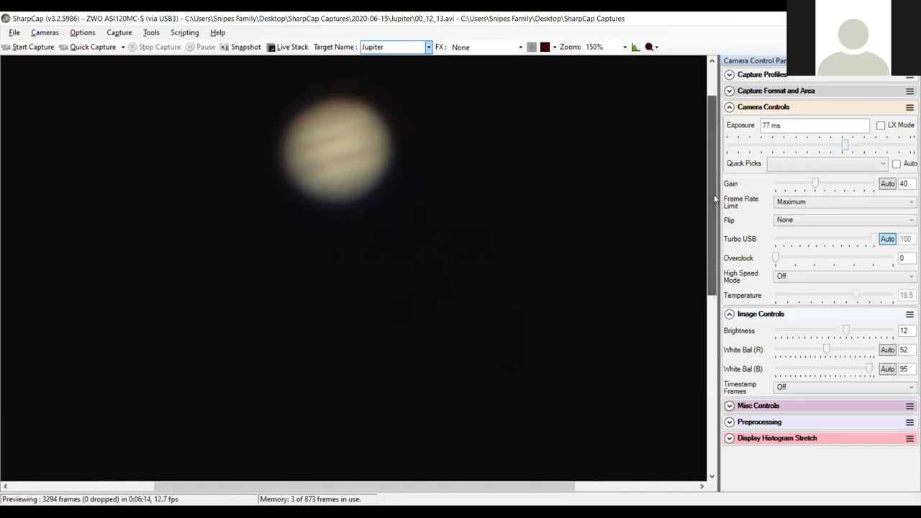
pyautogui.moveTo(713, 200); pyautogui.dragTo(718, 186)
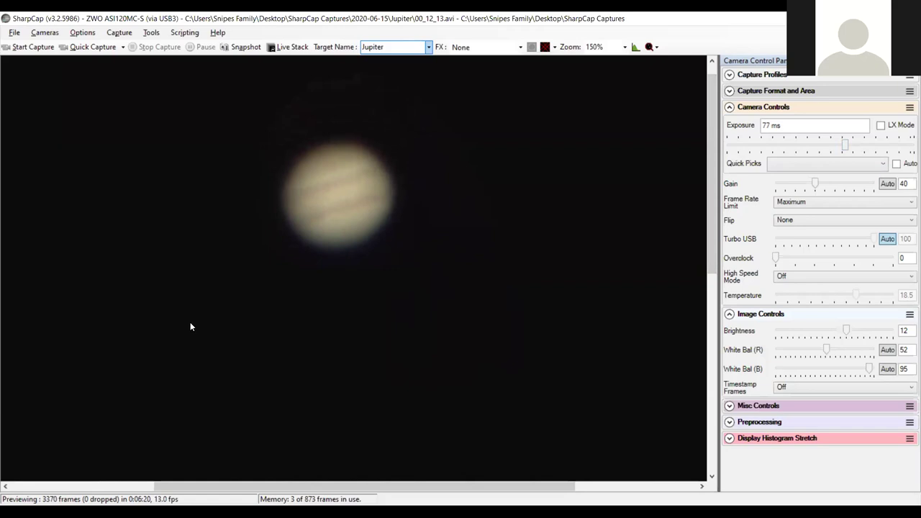
pyautogui.click(42, 50)
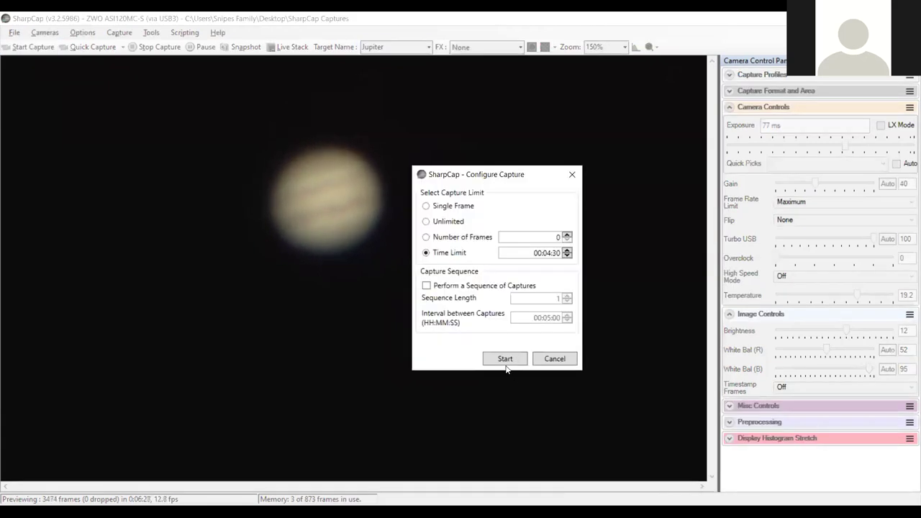
pyautogui.click(506, 362)
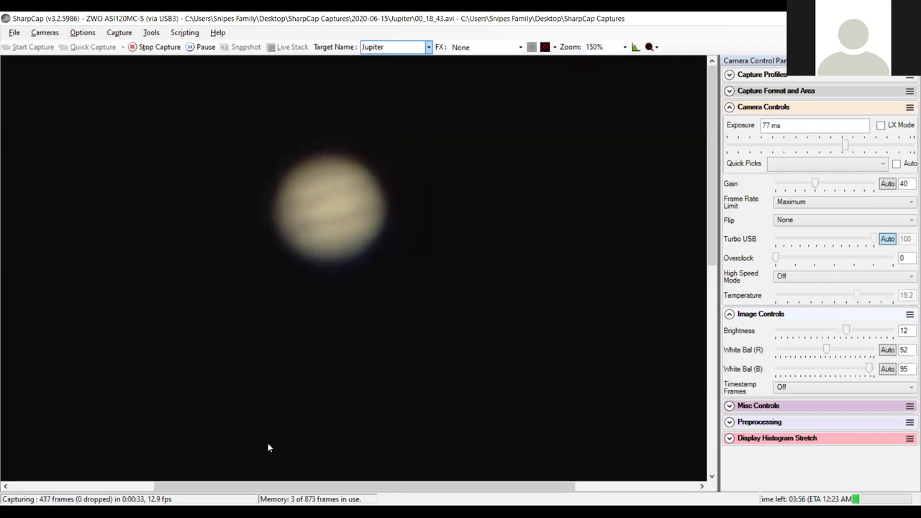
# Raise the exposure to 155 ms for Saturn and set the preview zoom to 175% after viewing it at 75%.
pyautogui.moveTo(275, 487); pyautogui.dragTo(256, 479)
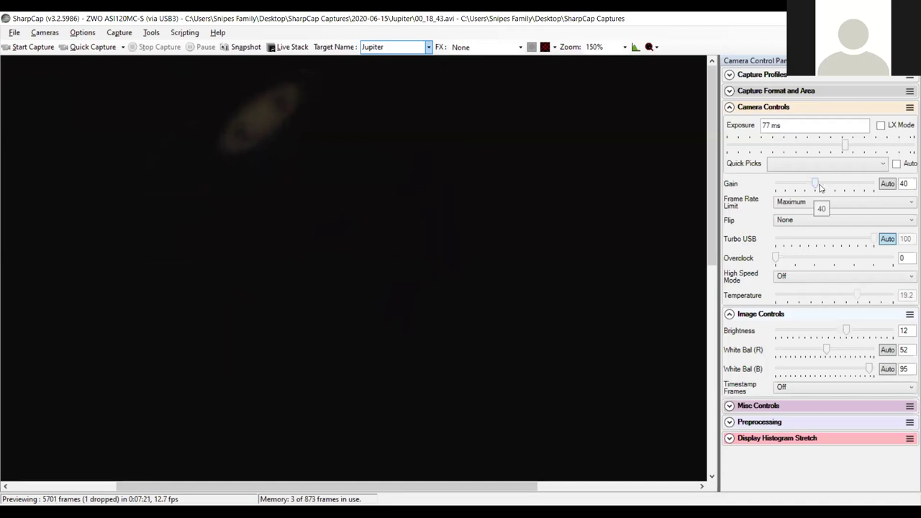
pyautogui.click(854, 146)
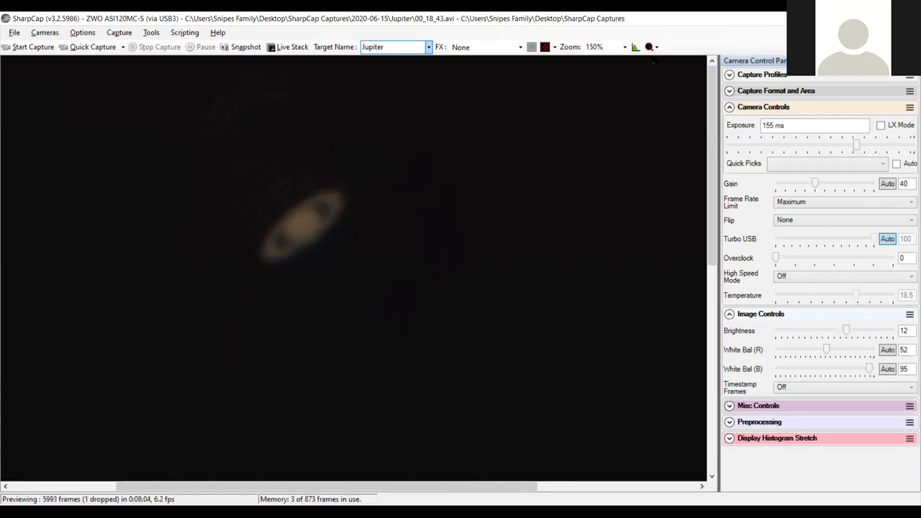
pyautogui.click(624, 46)
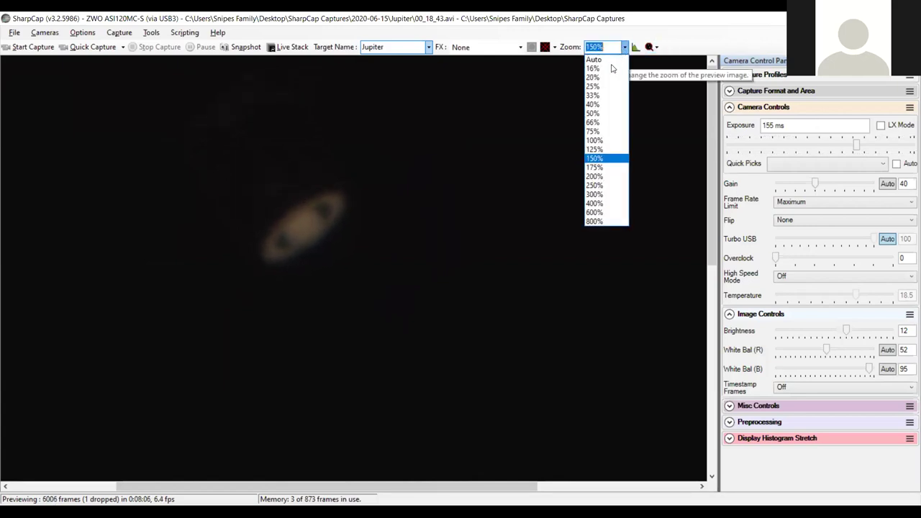
pyautogui.click(591, 132)
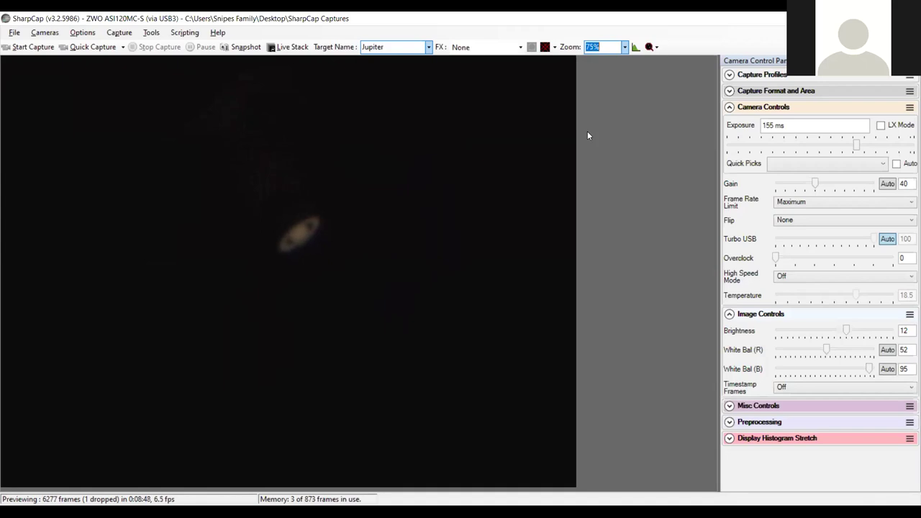
pyautogui.click(606, 47)
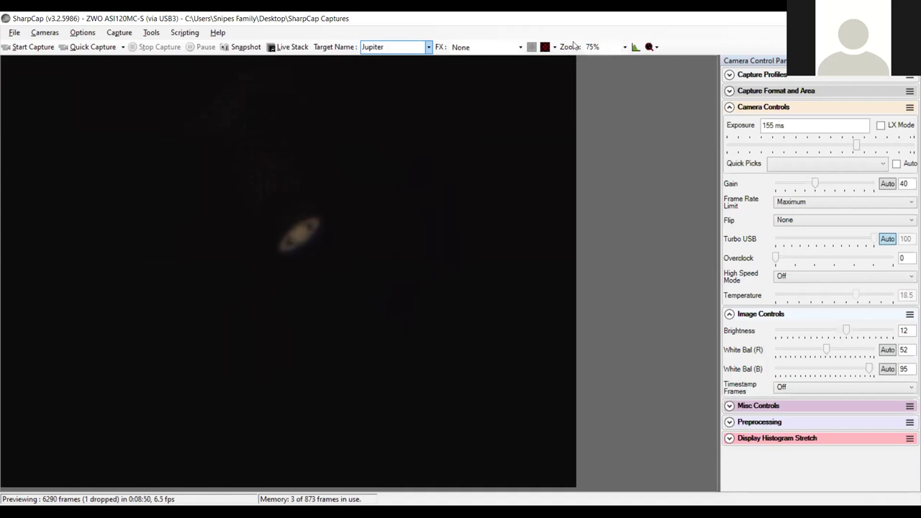
pyautogui.doubleClick(606, 47)
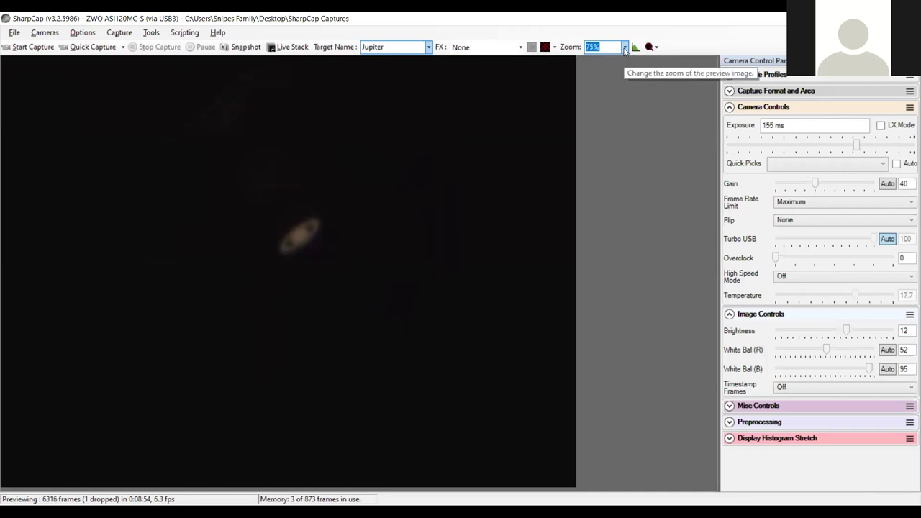
pyautogui.click(625, 47)
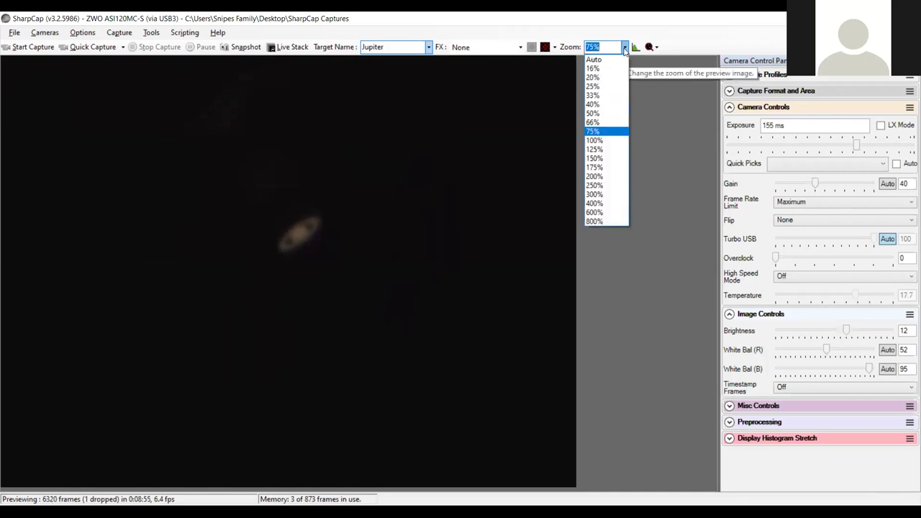
pyautogui.click(608, 167)
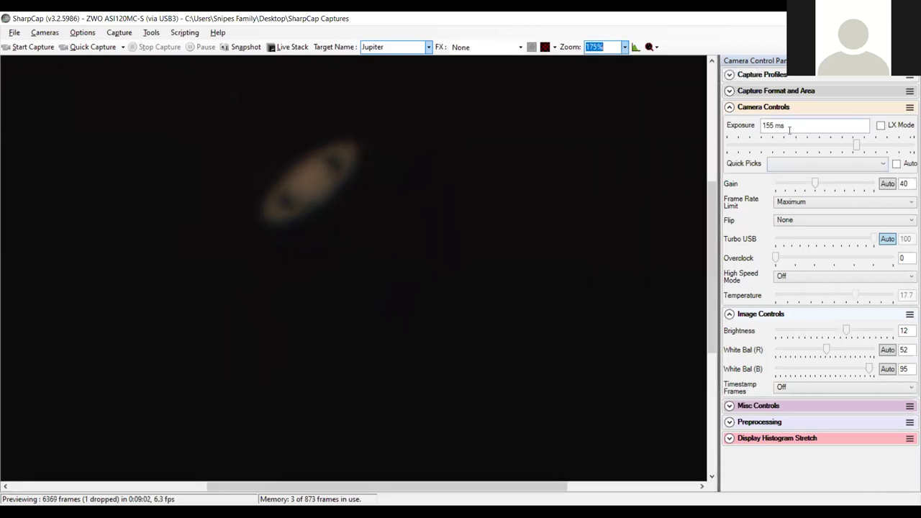
# Try exposures of 310 ms and 619 ms on Saturn and settle on 416 ms.
pyautogui.click(868, 145)
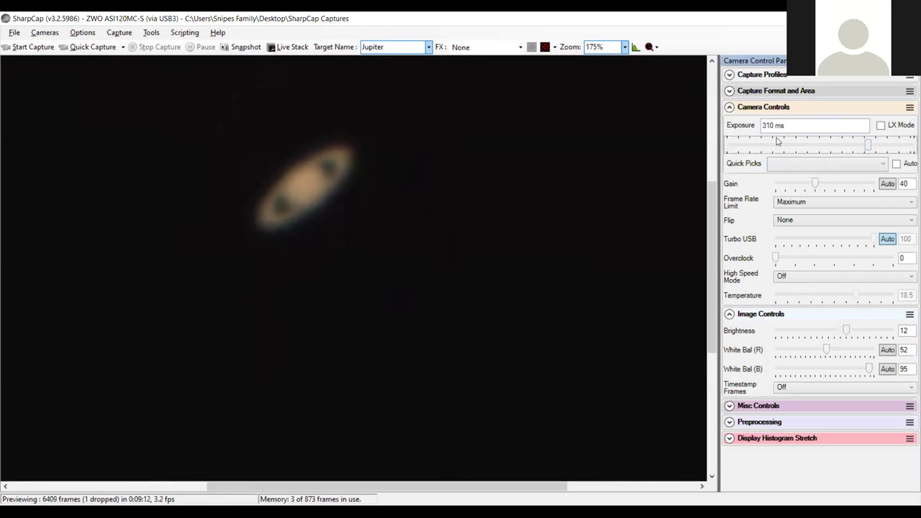
pyautogui.moveTo(709, 230); pyautogui.dragTo(729, 199)
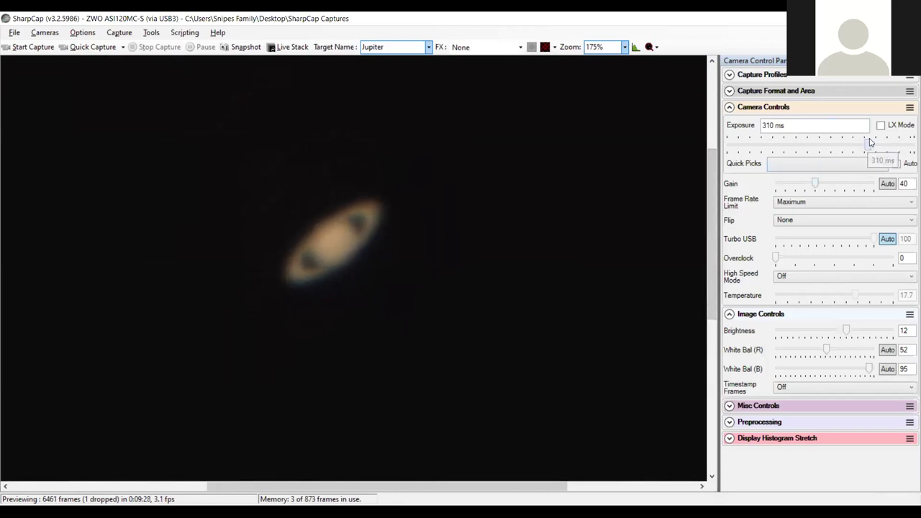
pyautogui.moveTo(876, 140)
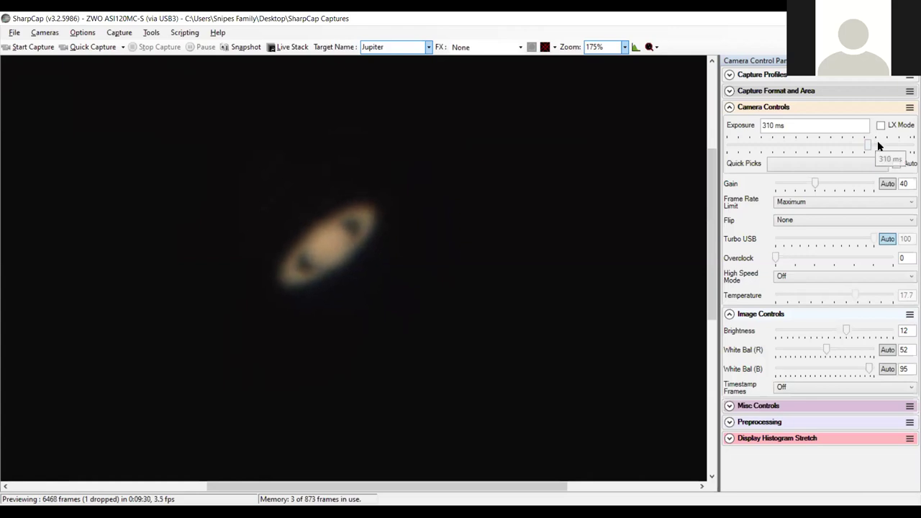
pyautogui.click(876, 143)
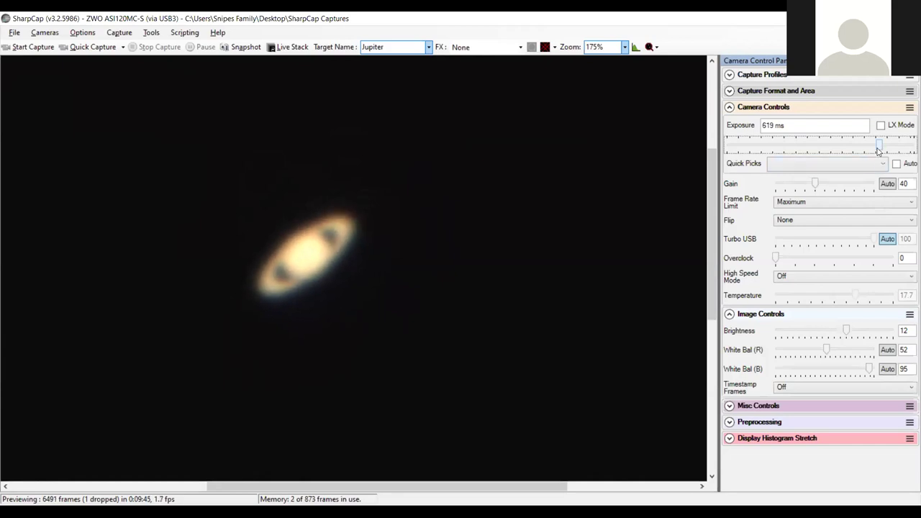
pyautogui.moveTo(878, 148)
pyautogui.moveTo(878, 148); pyautogui.dragTo(875, 151)
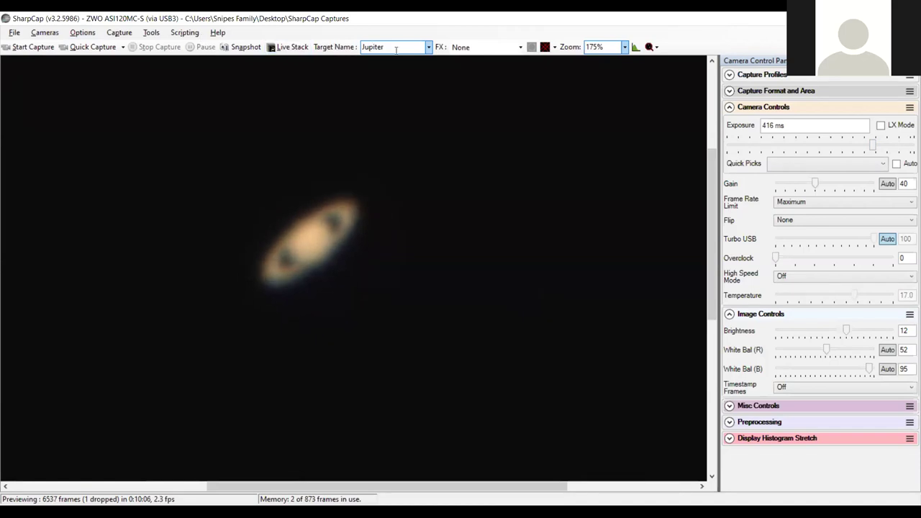
# Set the target name to Saturn and start a video capture with the 00:04:30 time limit.
pyautogui.click(427, 48)
pyautogui.click(427, 48)
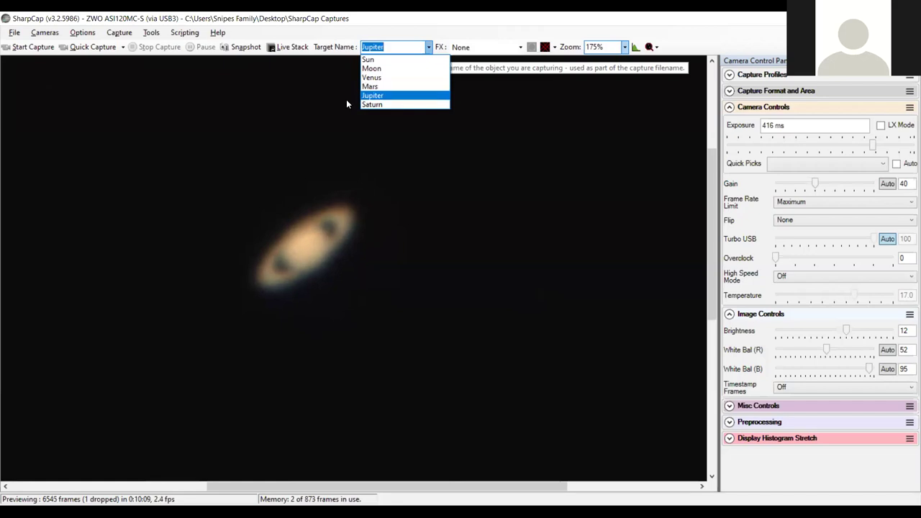
pyautogui.click(215, 74)
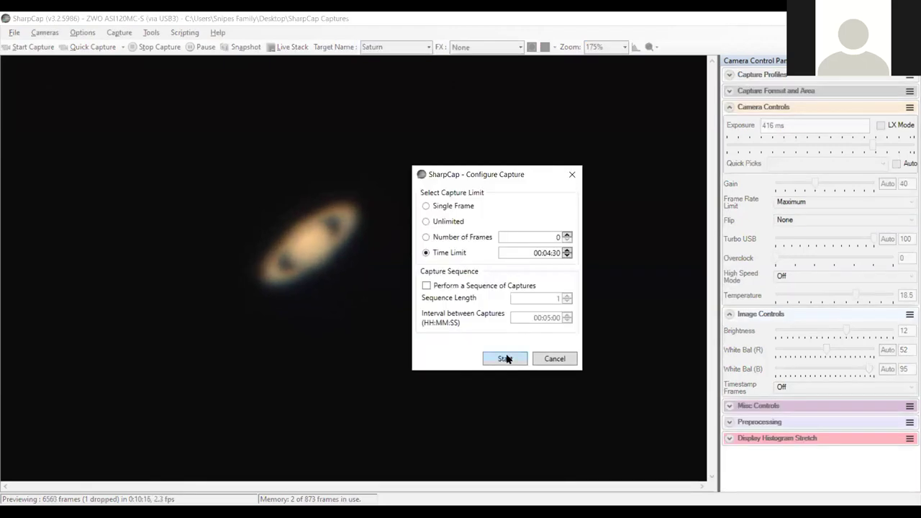
pyautogui.press('Return')
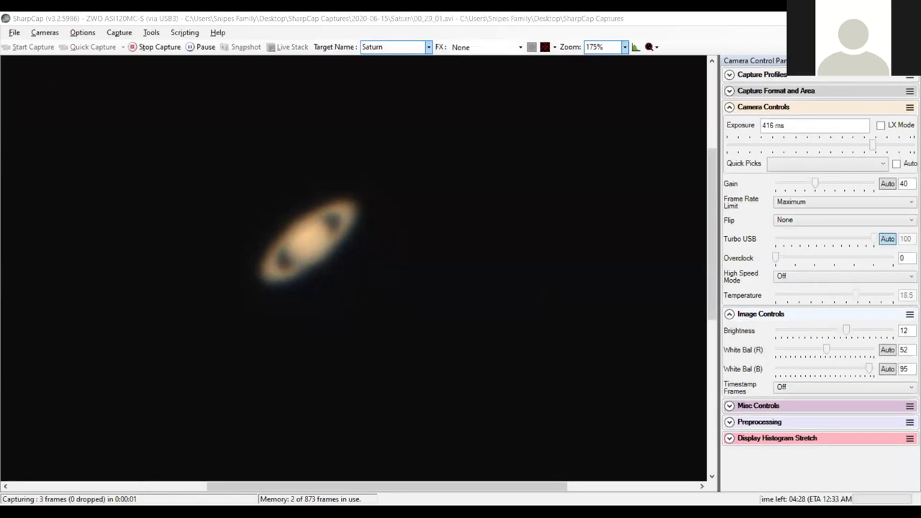
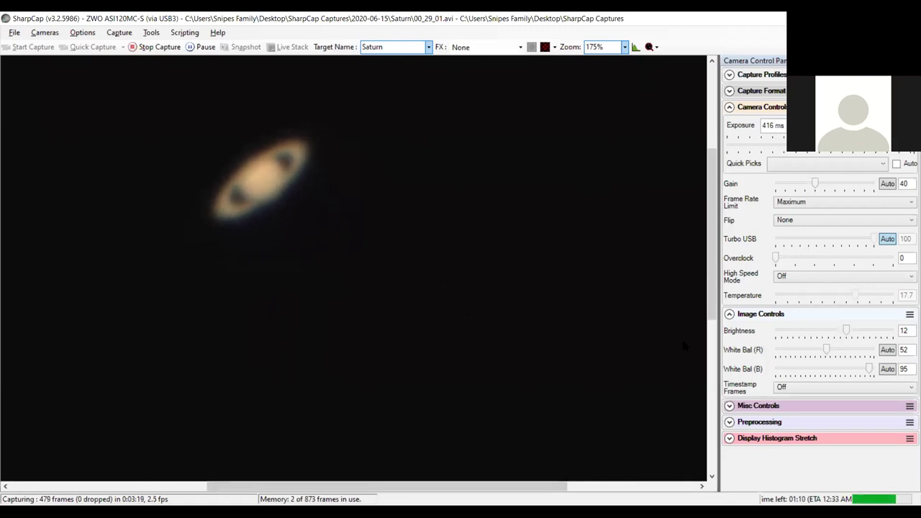
# Tune Saturn's exposure by trying values between 402 ms and 827 ms and settle on 690 ms.
pyautogui.moveTo(711, 244); pyautogui.dragTo(711, 216)
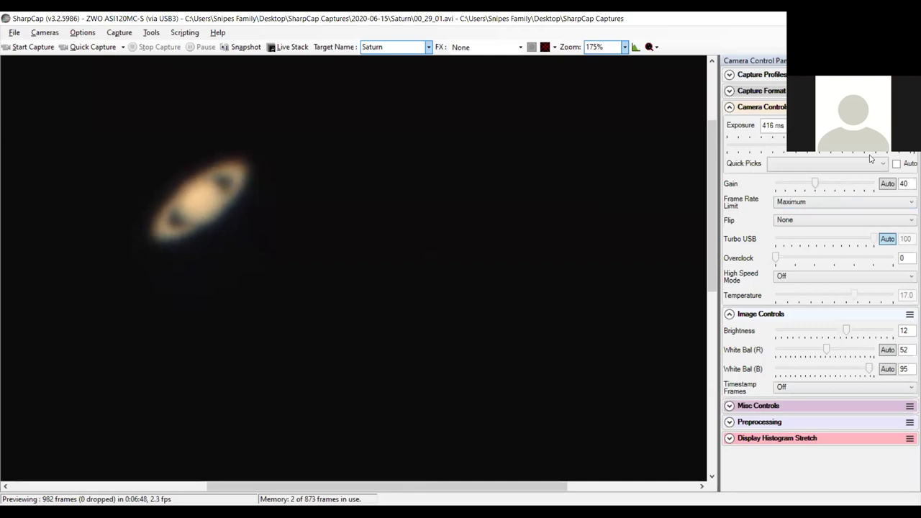
pyautogui.moveTo(869, 151)
pyautogui.moveTo(869, 151); pyautogui.dragTo(888, 151)
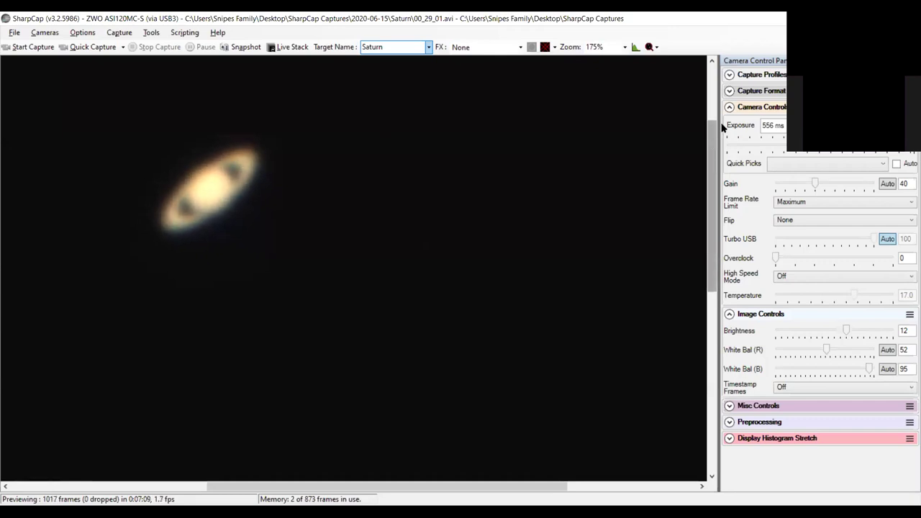
pyautogui.scroll(2, 722, 127)
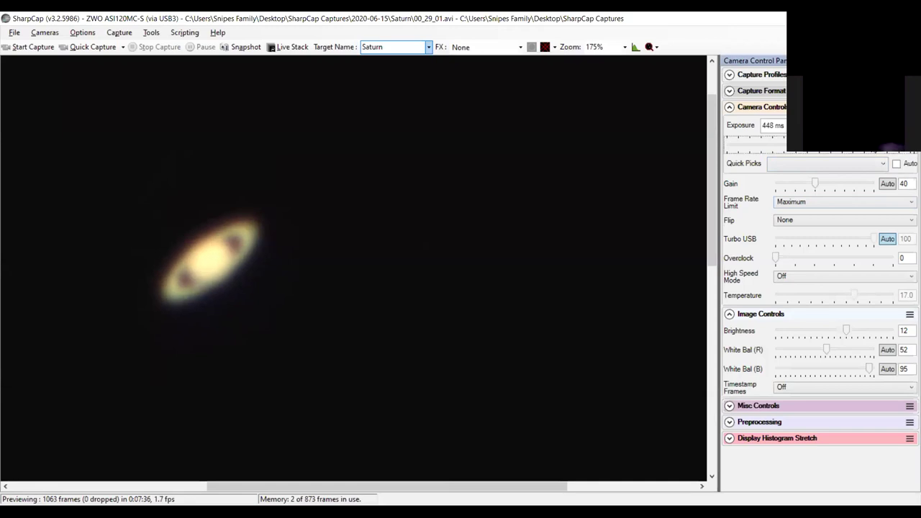
pyautogui.moveTo(899, 140); pyautogui.dragTo(891, 141)
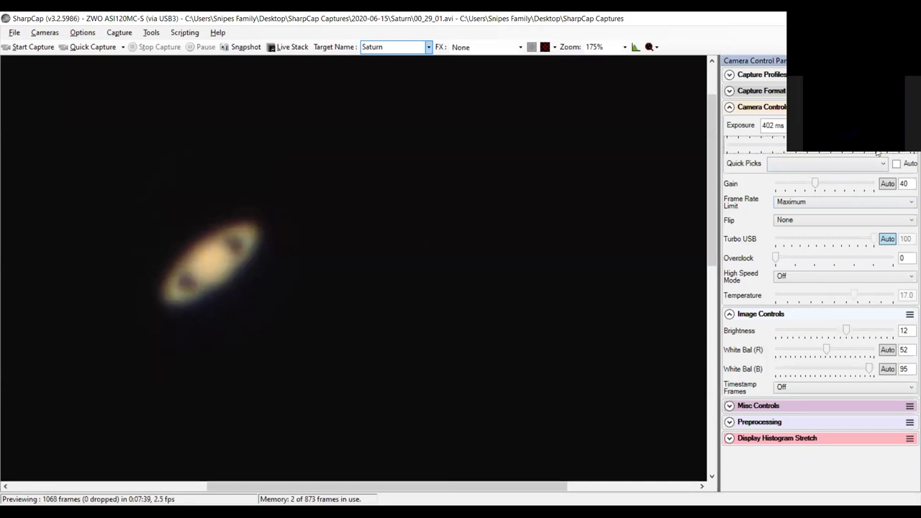
pyautogui.scroll(2, 883, 153)
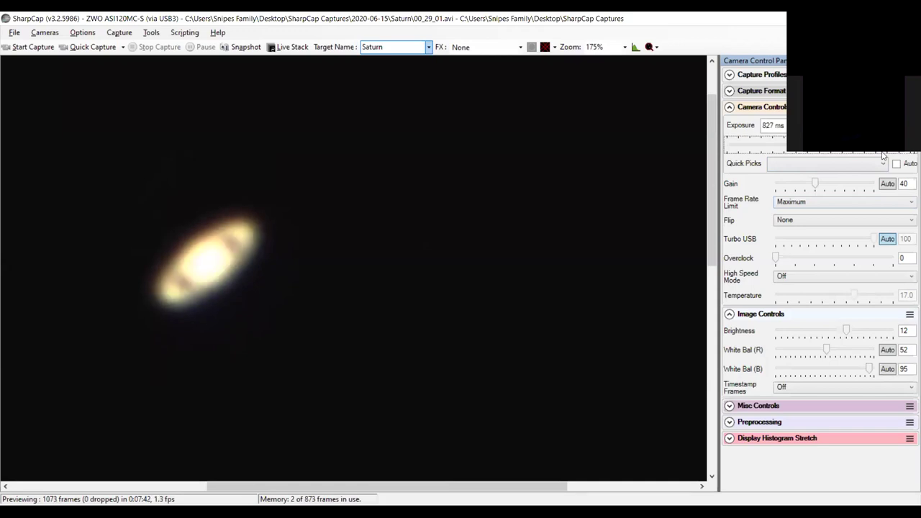
pyautogui.scroll(-1, 883, 154)
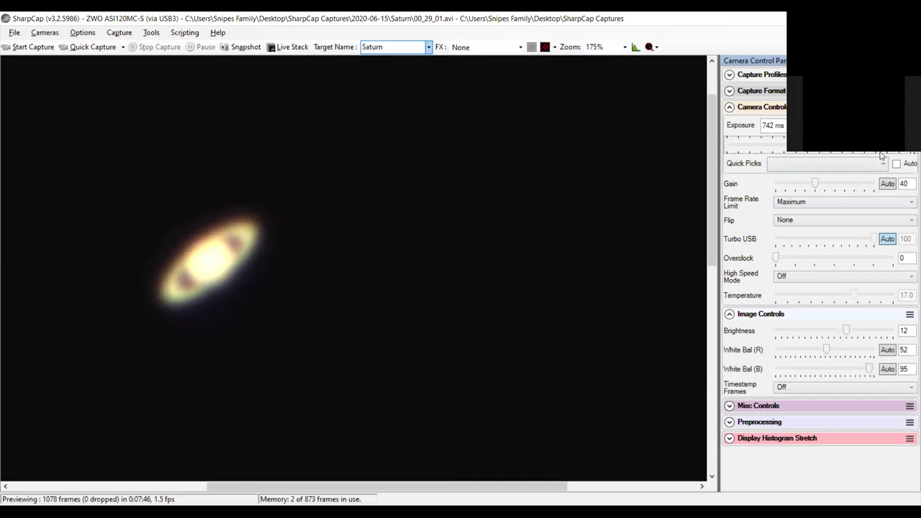
pyautogui.scroll(1, 881, 156)
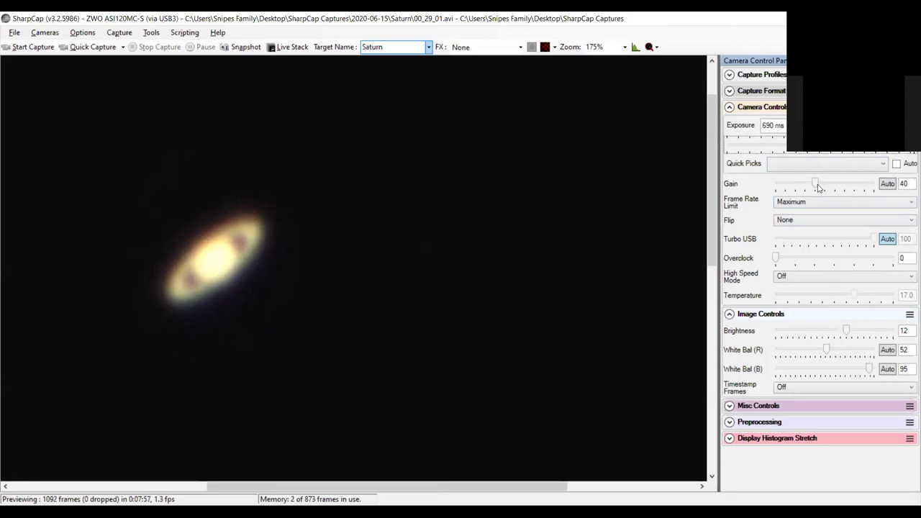
# Try a gain of 50, lower it to 31, and start another Saturn video capture with the 00:04:30 time limit.
pyautogui.scroll(1, 808, 188)
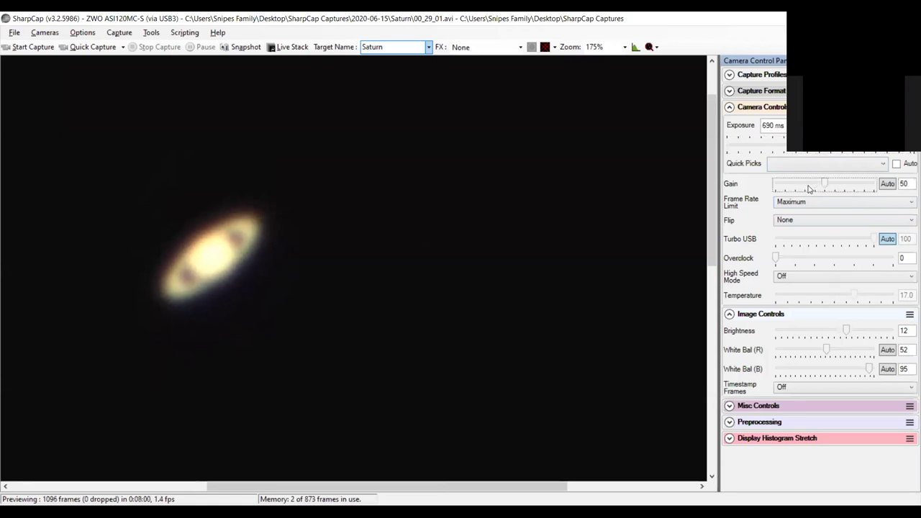
pyautogui.moveTo(825, 185); pyautogui.dragTo(807, 187)
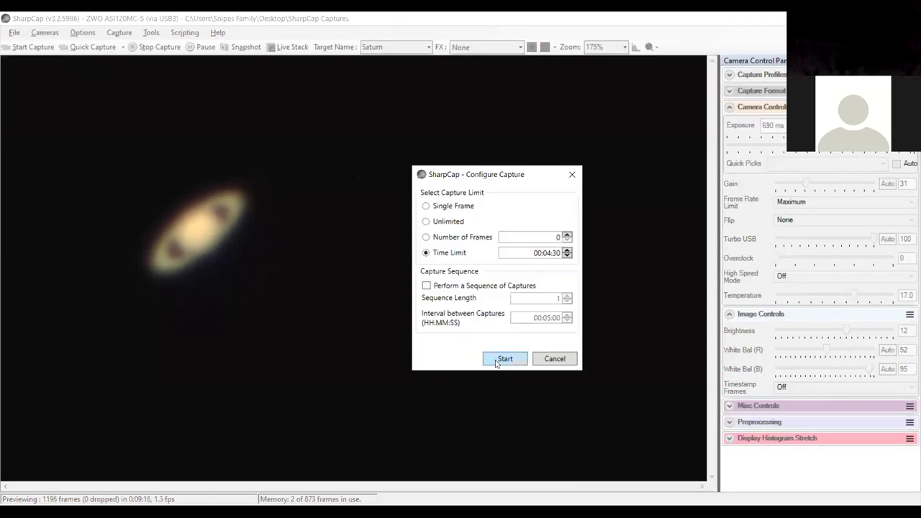
pyautogui.click(504, 358)
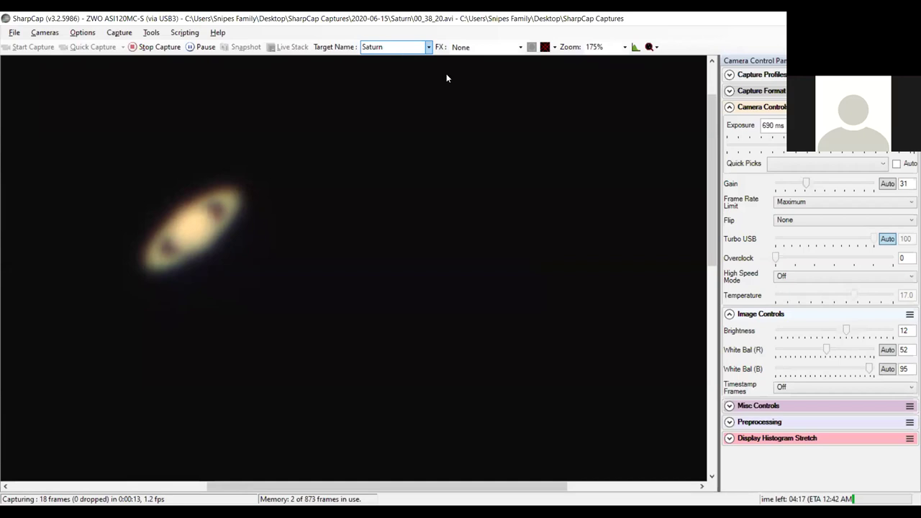
# Circle the planet in red on screen, write "Saturn" with an underline beside it, and erase the annotations.
pyautogui.click(524, 125)
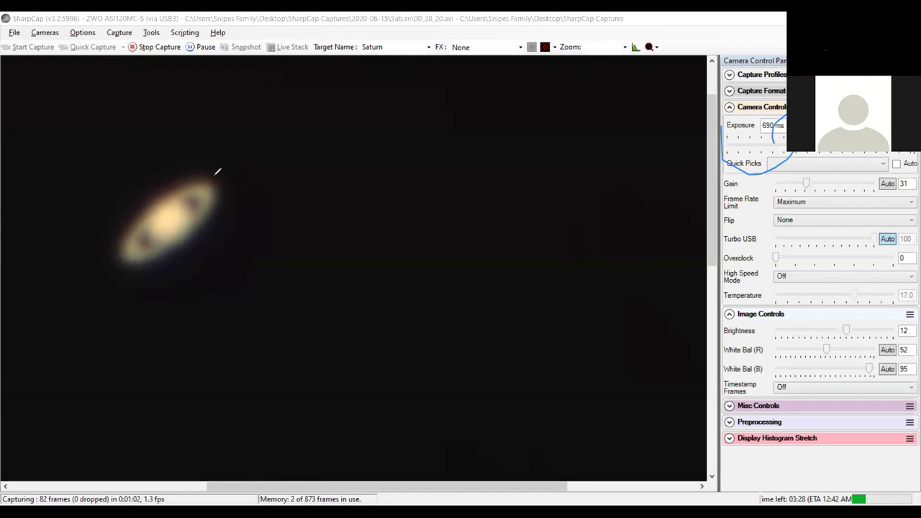
pyautogui.moveTo(209, 176); pyautogui.dragTo(173, 164)
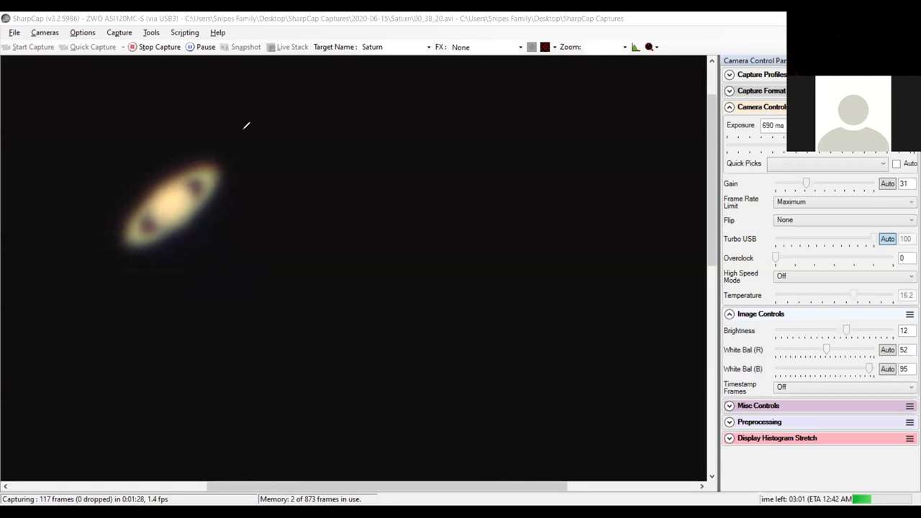
pyautogui.moveTo(205, 135)
pyautogui.mouseDown()
pyautogui.moveTo(160, 136)
pyautogui.moveTo(122, 220)
pyautogui.moveTo(247, 273)
pyautogui.mouseUp()
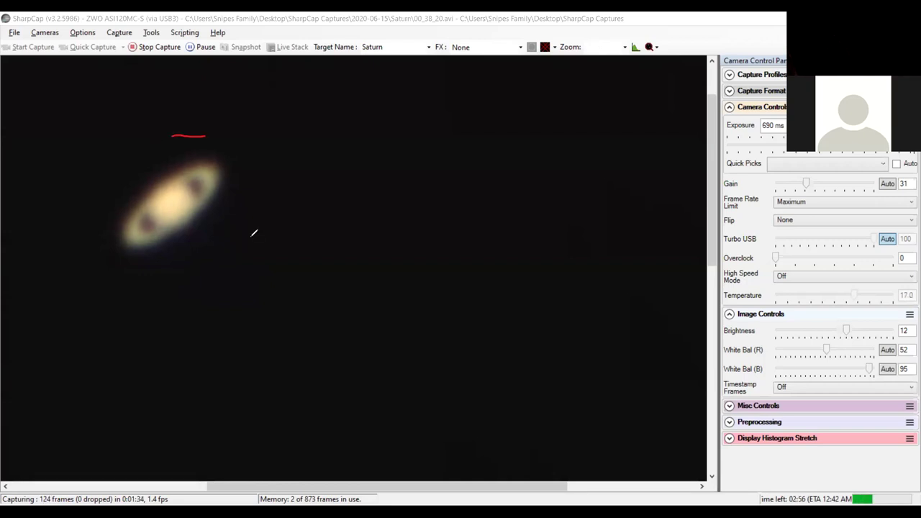
pyautogui.moveTo(191, 115); pyautogui.dragTo(183, 121)
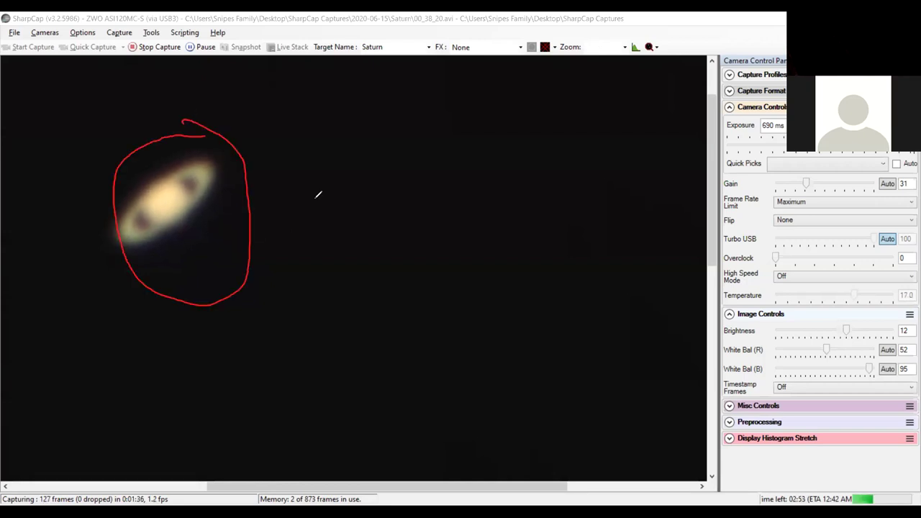
pyautogui.moveTo(313, 200)
pyautogui.mouseDown()
pyautogui.moveTo(309, 230)
pyautogui.moveTo(338, 213)
pyautogui.moveTo(329, 227)
pyautogui.moveTo(358, 205)
pyautogui.moveTo(375, 207)
pyautogui.mouseUp()
pyautogui.moveTo(339, 250); pyautogui.dragTo(405, 204)
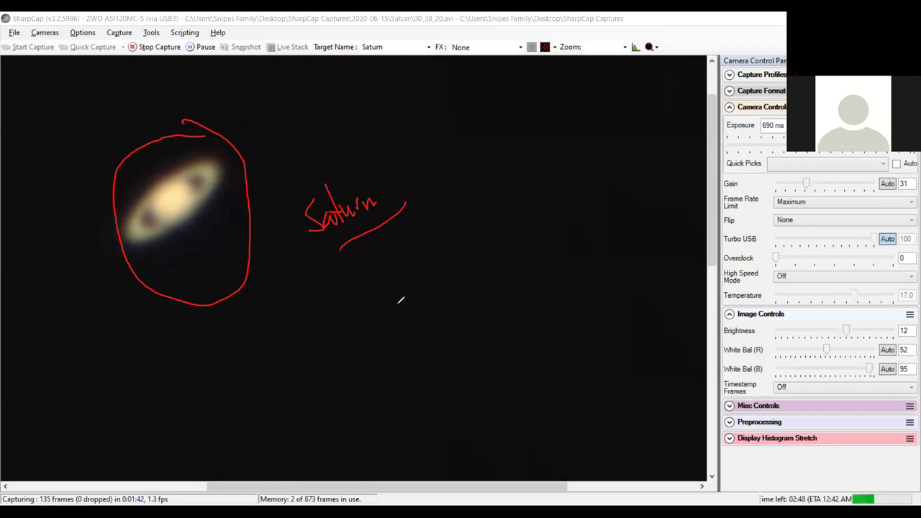
pyautogui.moveTo(340, 249); pyautogui.dragTo(396, 304)
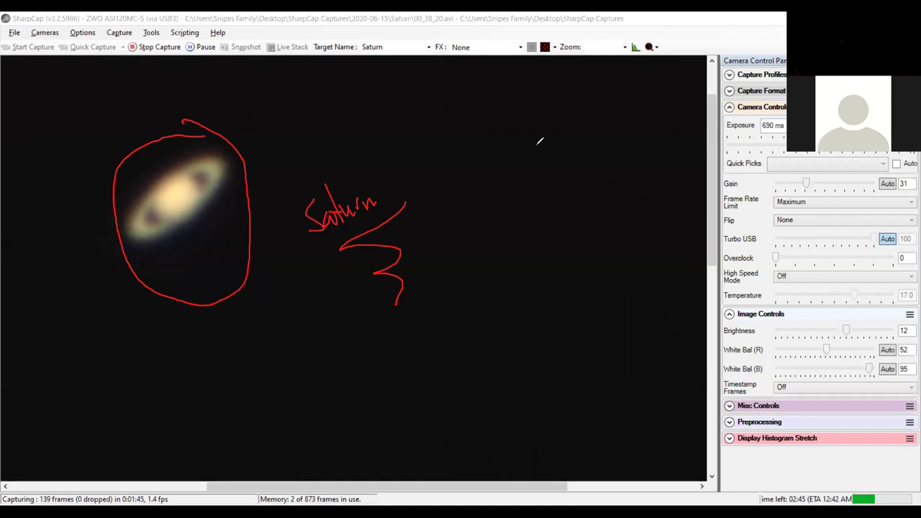
pyautogui.press('e')
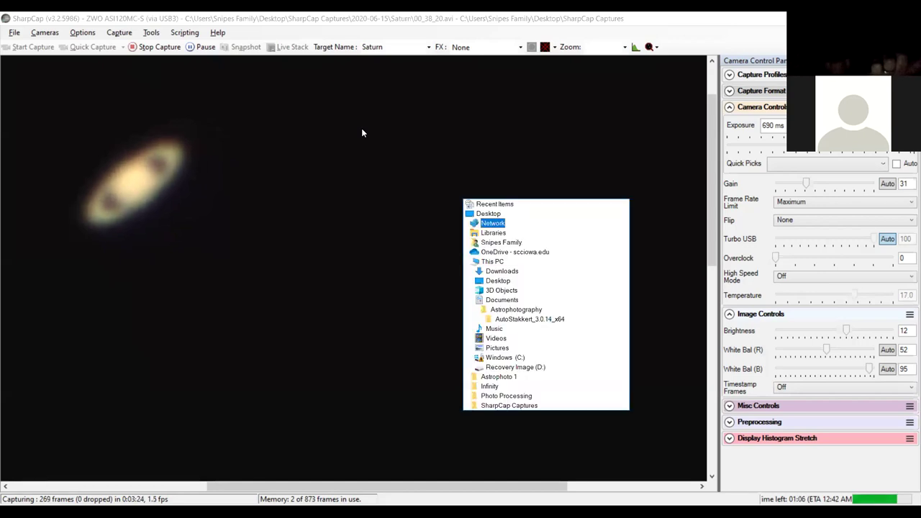
pyautogui.press('Down')
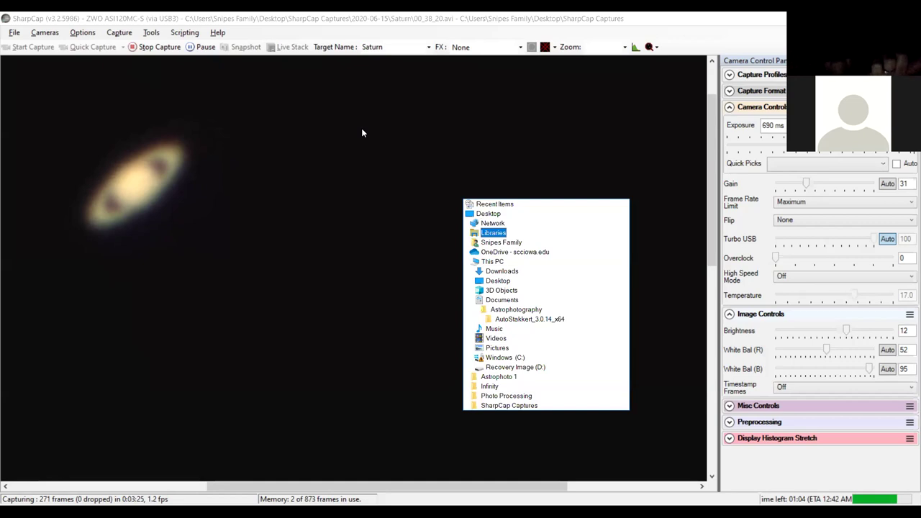
pyautogui.press('Escape')
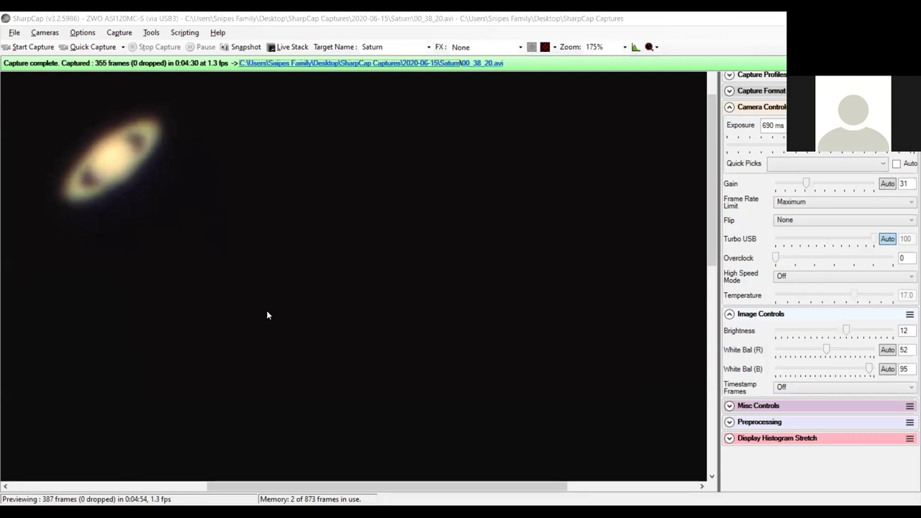
# Reduce the preview zoom to 75% and then to 66% to show the whole camera frame.
pyautogui.click(615, 47)
pyautogui.hotkey('alt', 'Down')
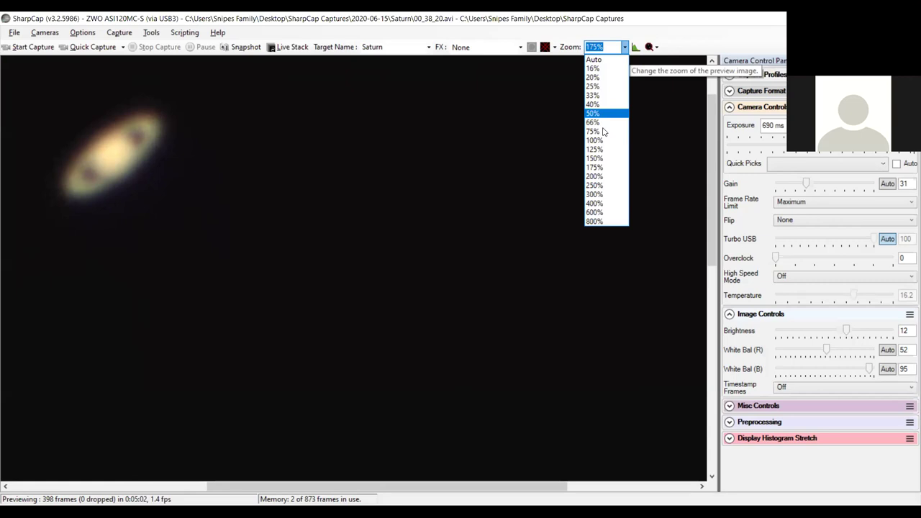
pyautogui.click(601, 131)
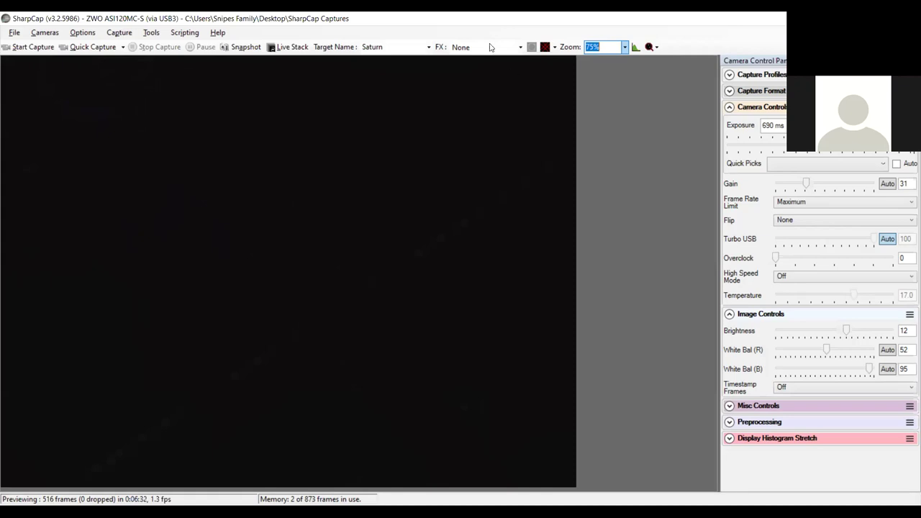
pyautogui.click(624, 46)
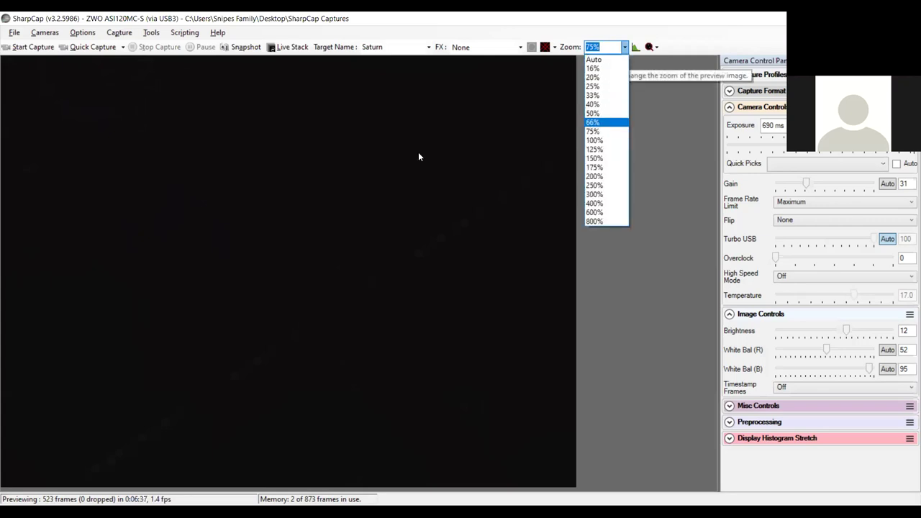
pyautogui.press('Return')
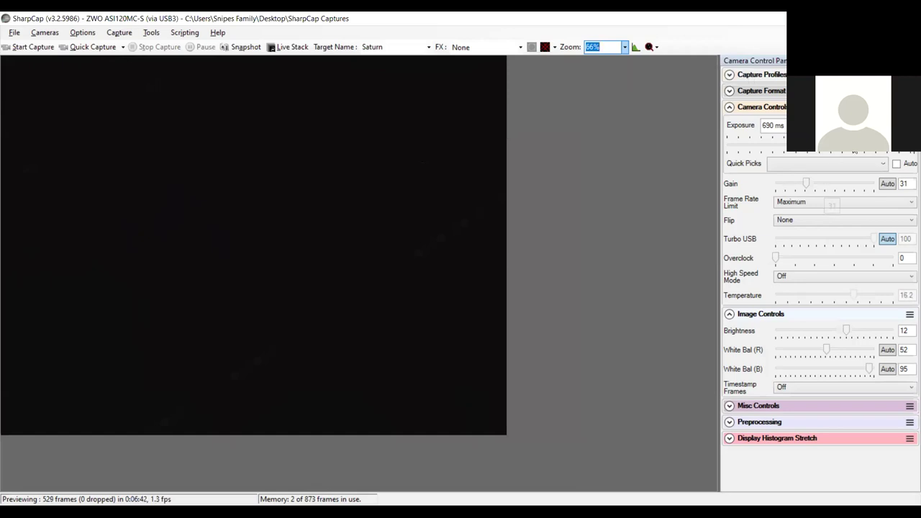
# Raise the exposure to 1381 ms to locate the planet, then lower it through 871 ms to 93 ms.
pyautogui.click(892, 145)
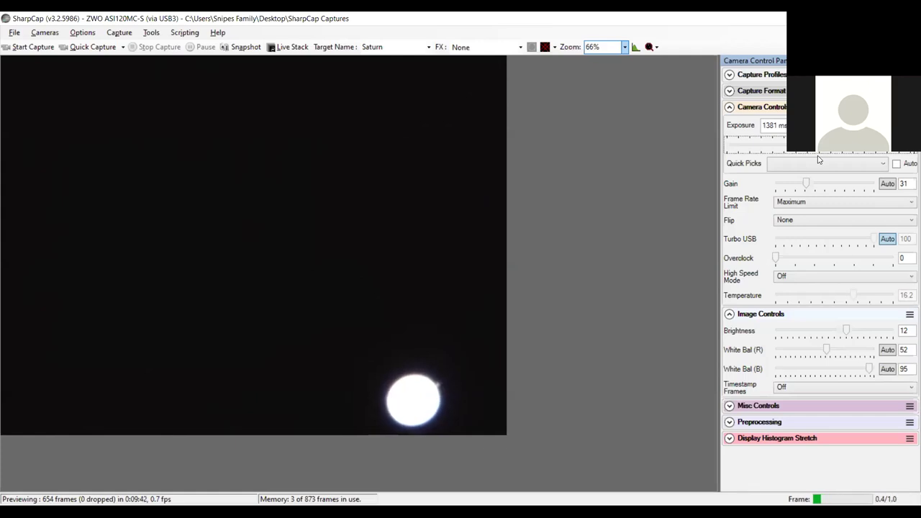
pyautogui.scroll(-1, 818, 160)
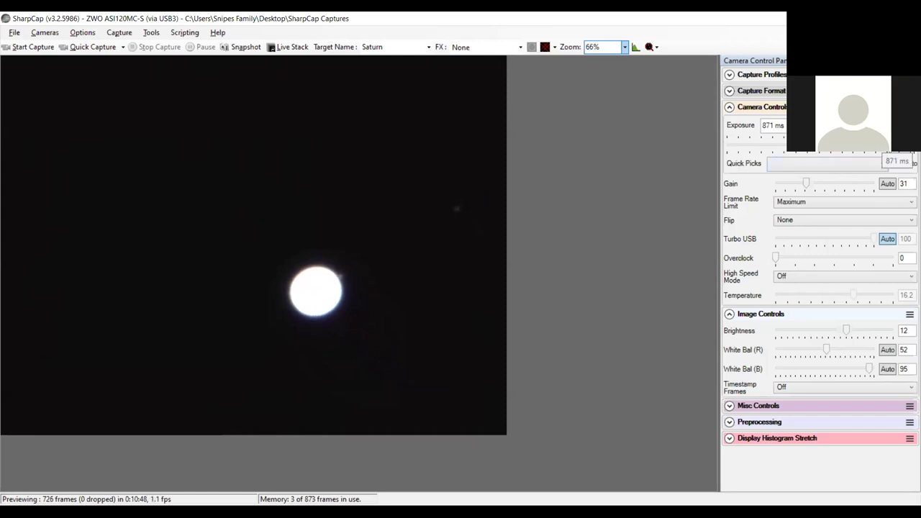
pyautogui.moveTo(883, 152); pyautogui.dragTo(839, 153)
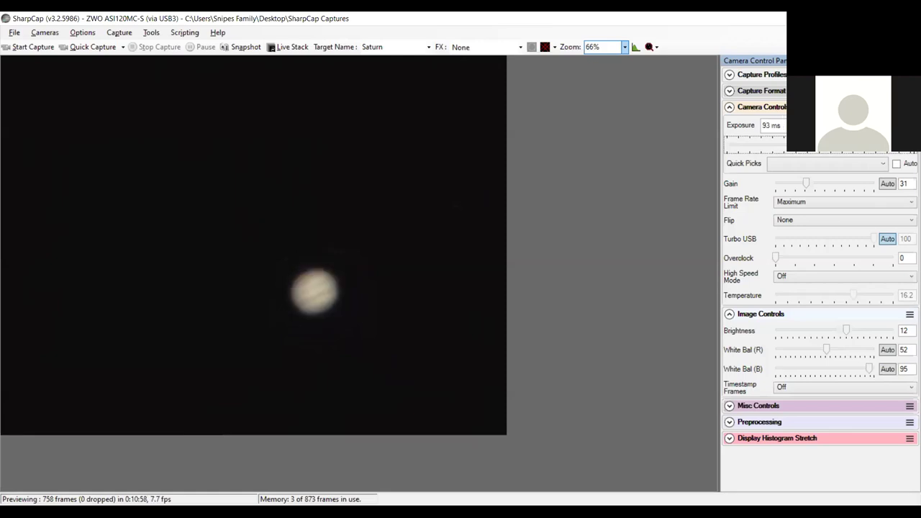
# Set the preview zoom to 175% and bring Jupiter's disc near the centre of the preview.
pyautogui.click(608, 46)
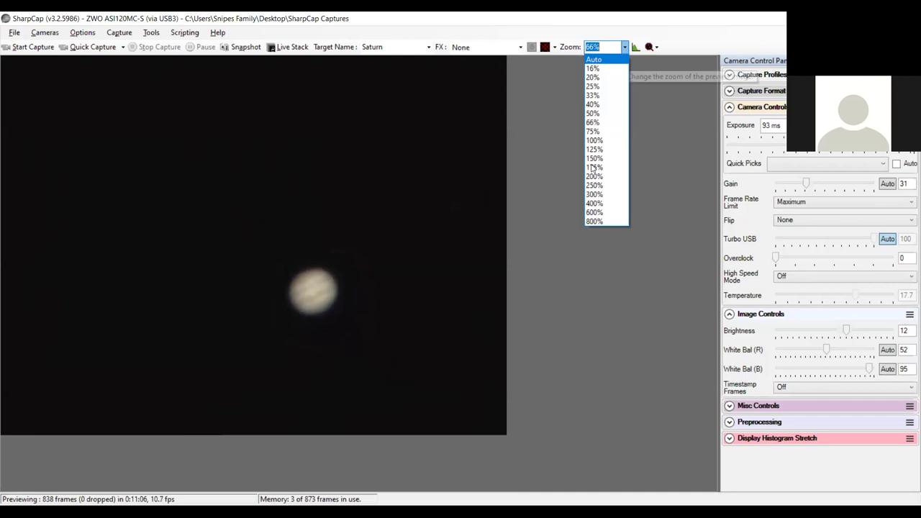
pyautogui.click(487, 200)
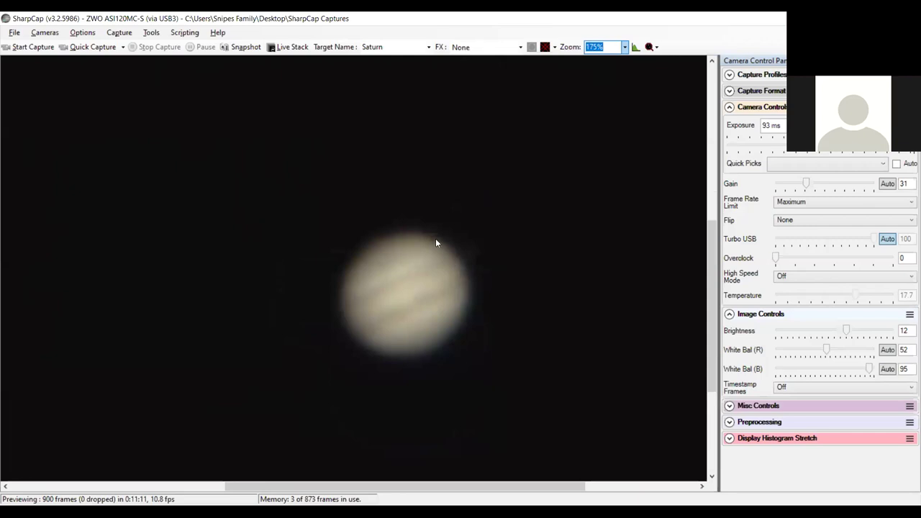
pyautogui.click(211, 488)
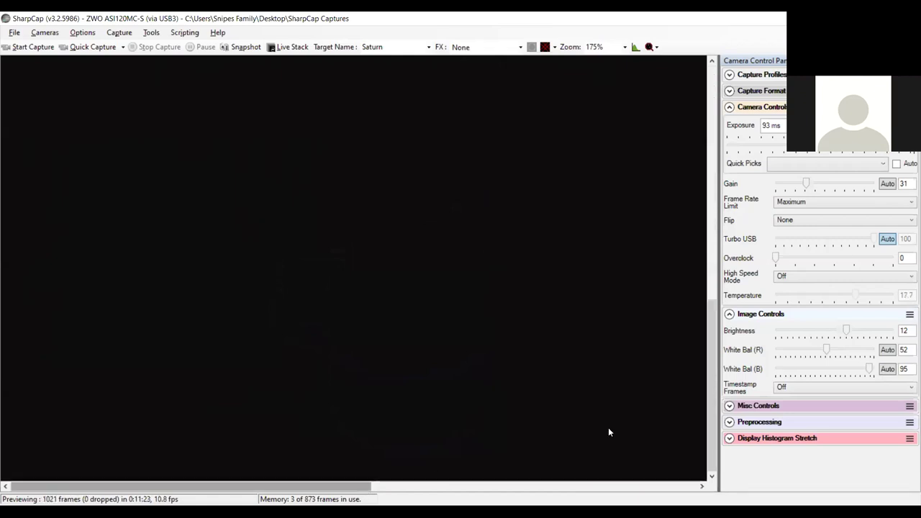
pyautogui.hscroll(5, 695, 222)
pyautogui.hscroll(1, 701, 261)
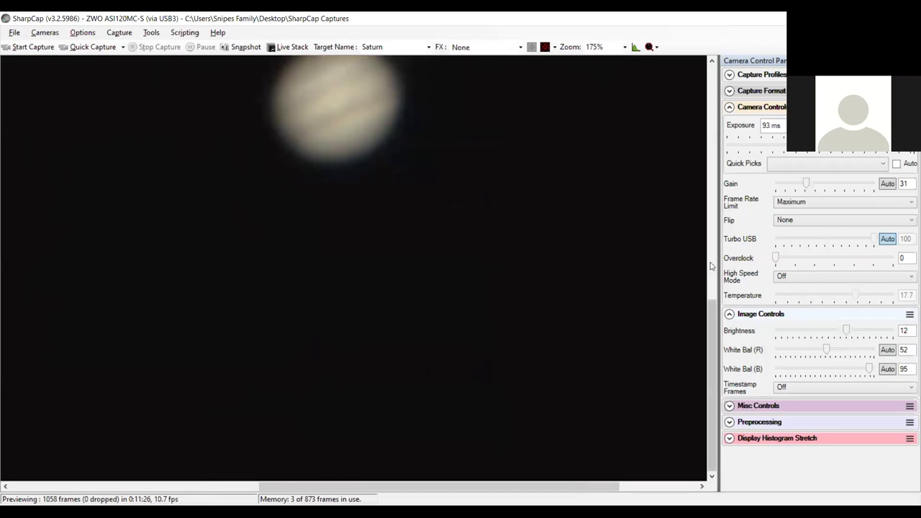
pyautogui.scroll(4, 709, 260)
pyautogui.scroll(1, 708, 250)
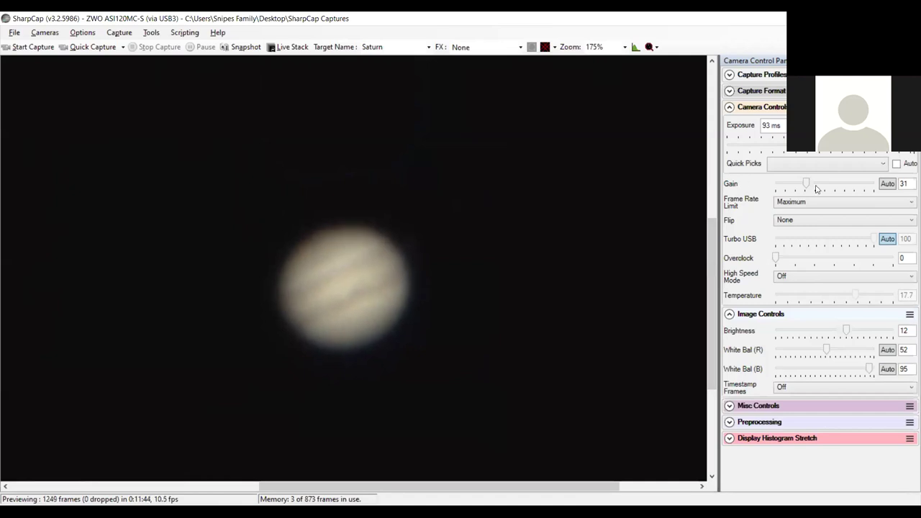
# Fine-tune Jupiter's exposure in small steps, trying 83 ms and settling on 78 ms.
pyautogui.moveTo(822, 181)
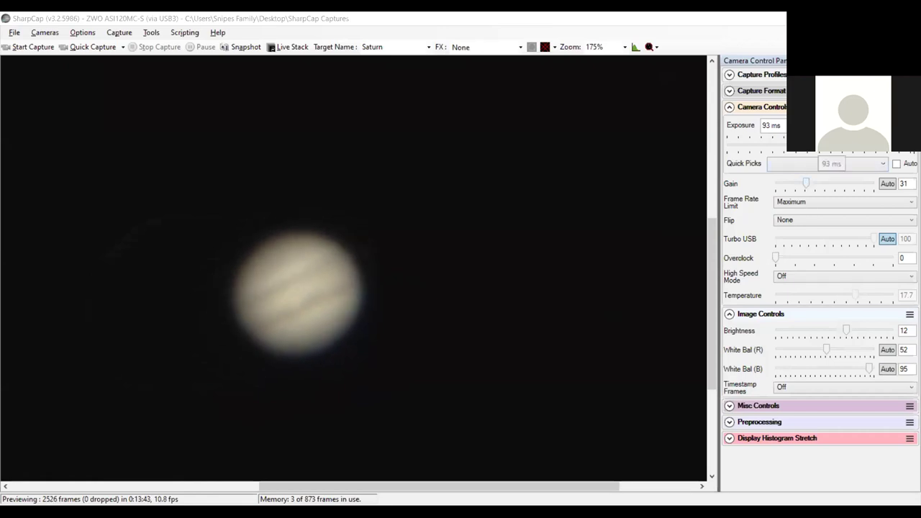
pyautogui.moveTo(847, 151); pyautogui.dragTo(849, 152)
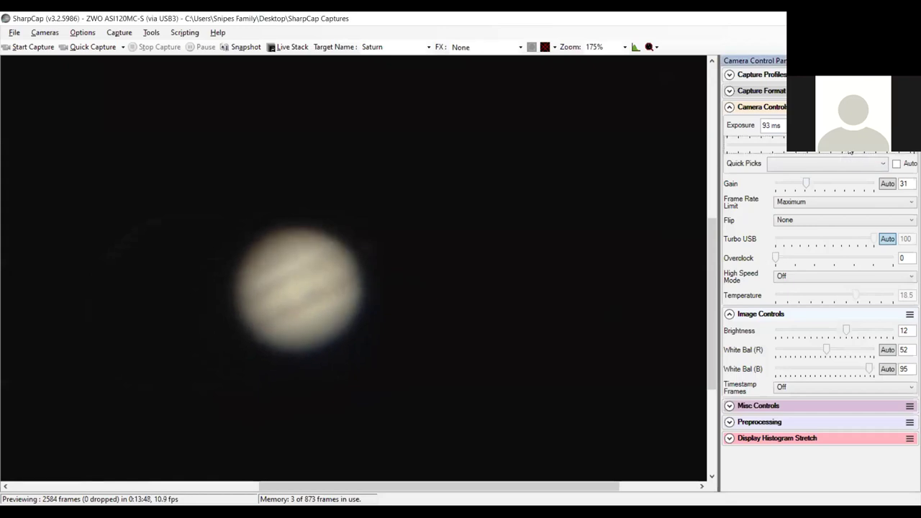
pyautogui.moveTo(850, 151); pyautogui.dragTo(847, 154)
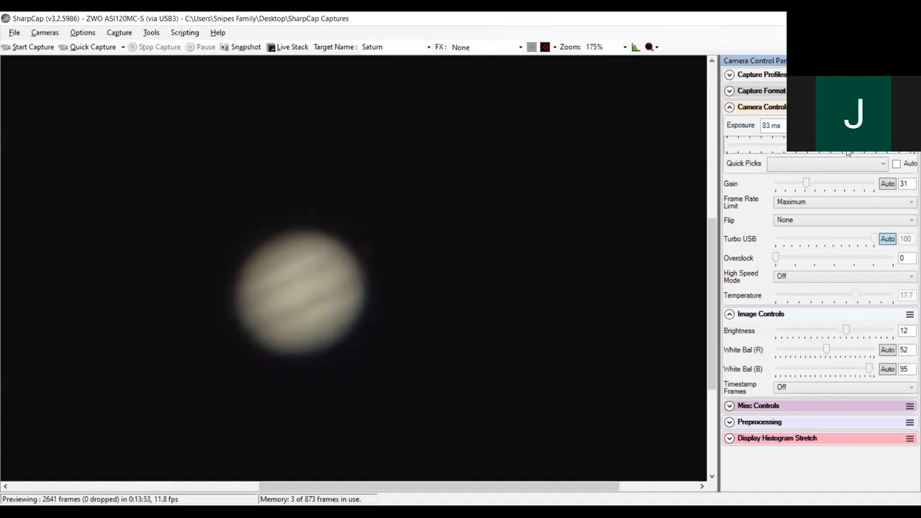
pyautogui.moveTo(846, 153); pyautogui.dragTo(847, 153)
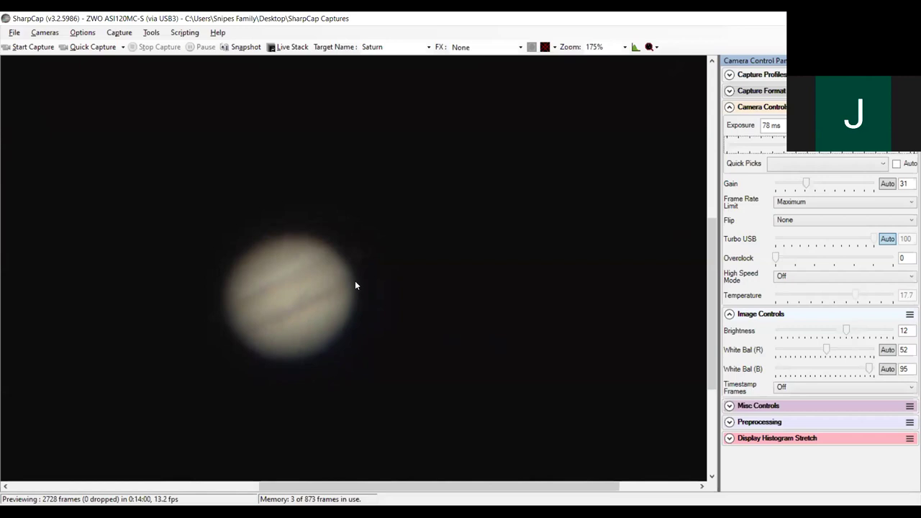
# Change the target name to Jupiter and start a video capture with the 00:04:30 time limit.
pyautogui.doubleClick(419, 48)
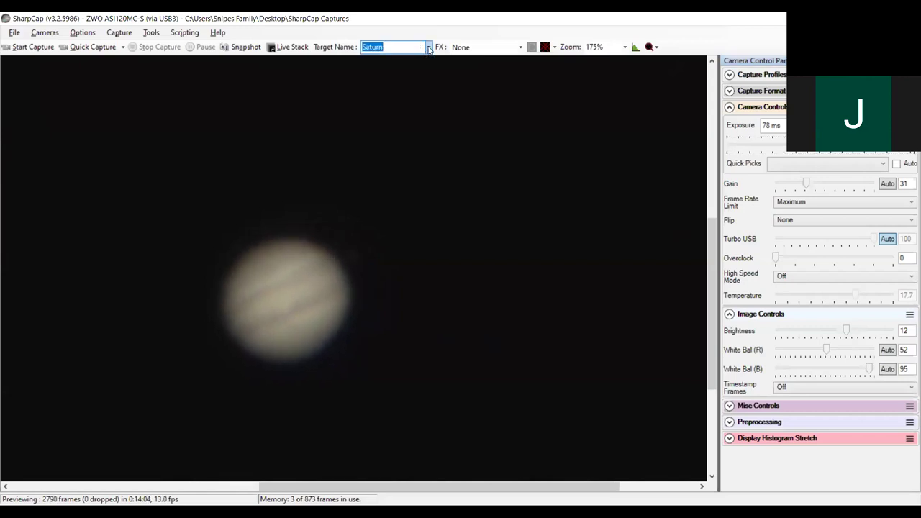
pyautogui.click(428, 47)
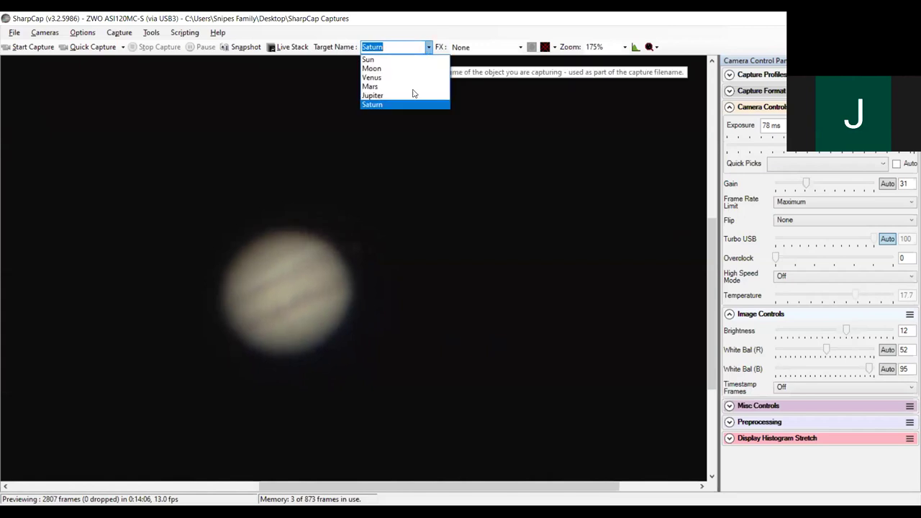
pyautogui.press('Down')
pyautogui.press('Return')
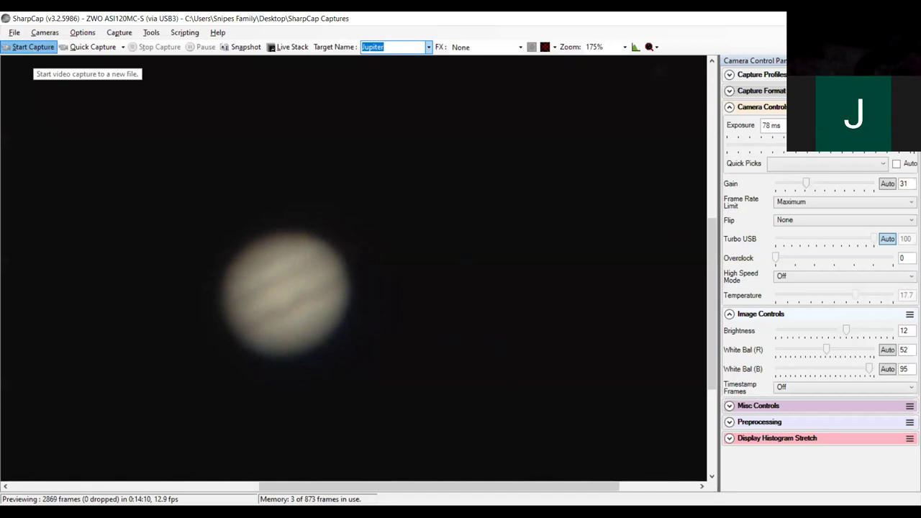
pyautogui.click(32, 46)
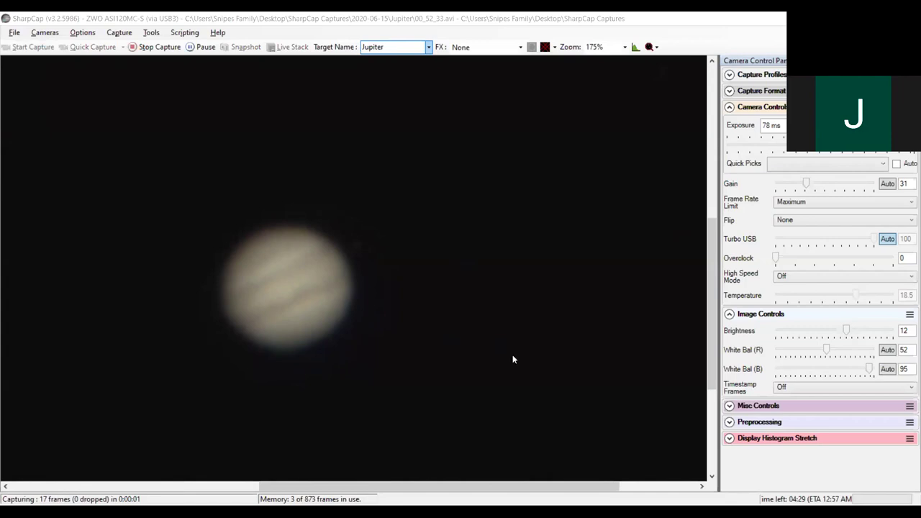